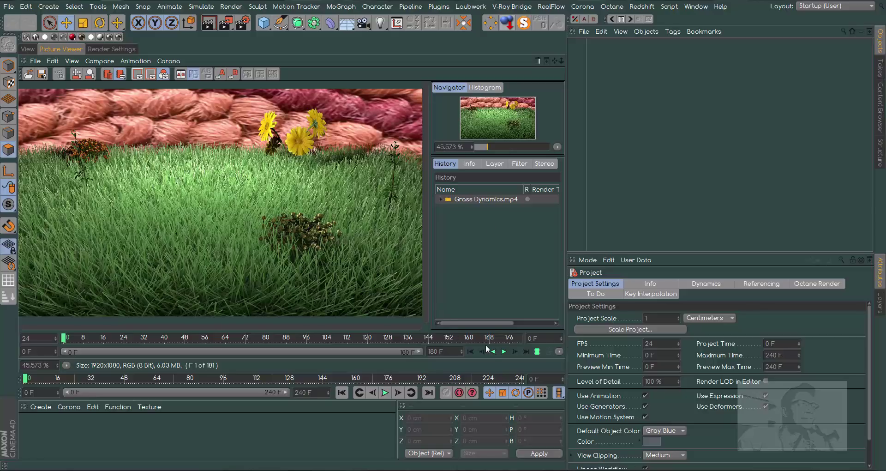
Play the Grass Dynamics.mp4 render in the Picture Viewer to frame 135, then return to the Perspective viewport
click(504, 351)
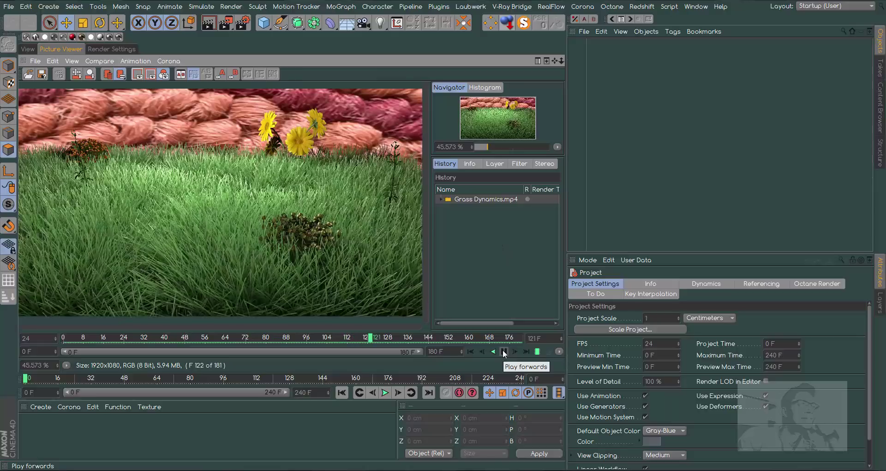
click(503, 351)
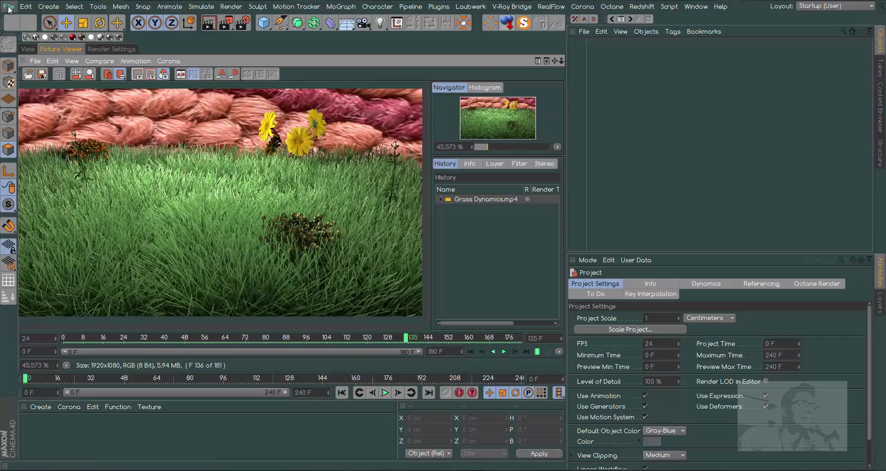
click(27, 49)
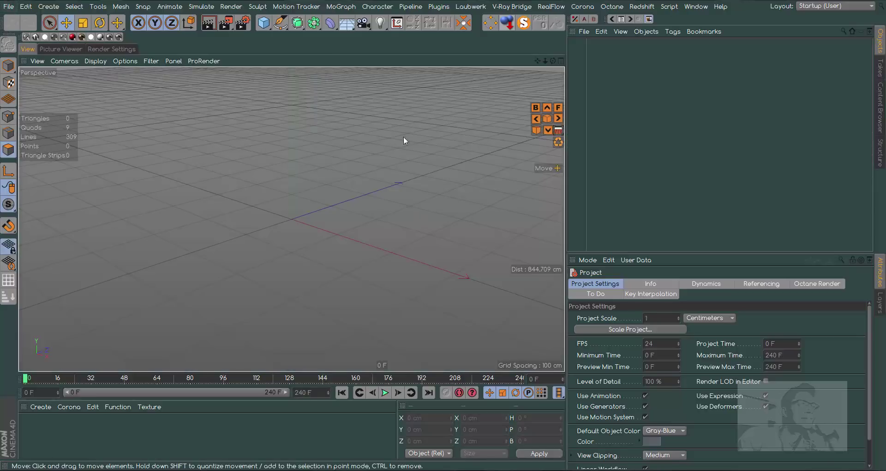
Add a 400 cm, 20×20-segment Plane, frame it, and make it an editable 400-poly object
click(349, 24)
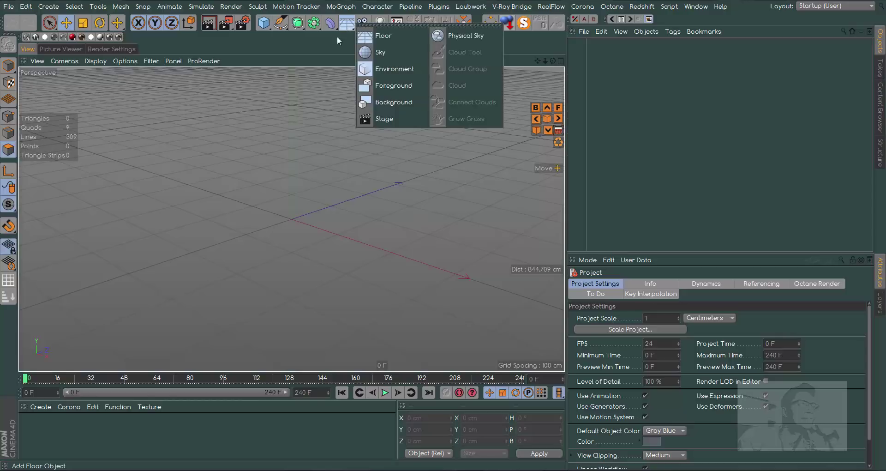
click(263, 22)
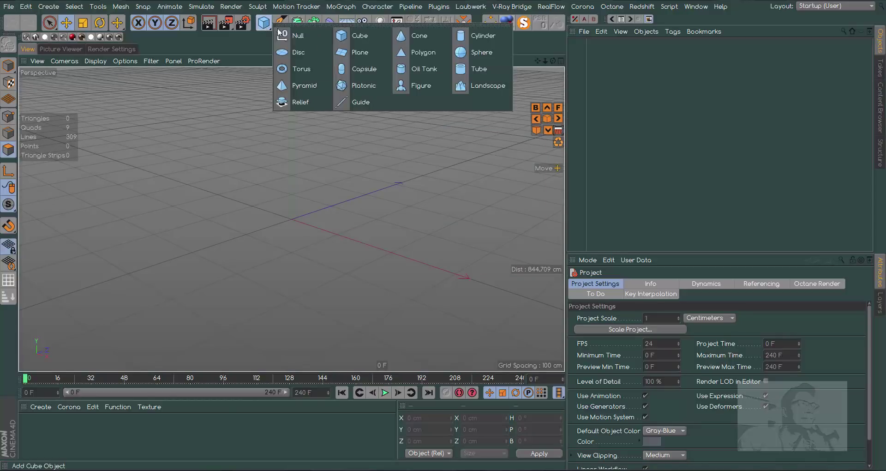
click(362, 52)
drag(554, 61, 536, 55)
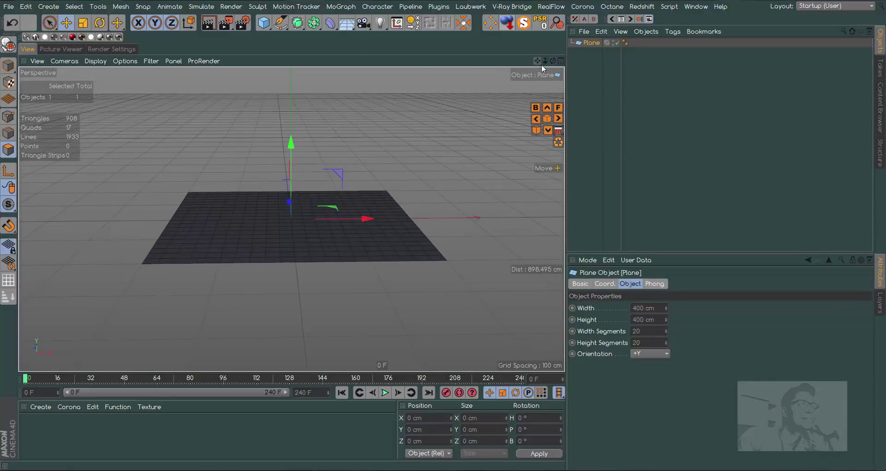
mouse_move(545, 61)
mouse_down()
mouse_move(544, 69)
mouse_move(553, 62)
mouse_move(545, 70)
mouse_up()
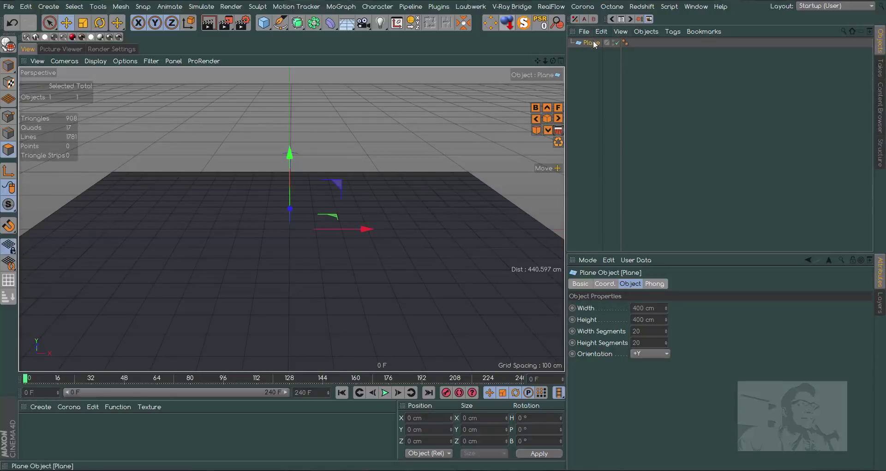
click(9, 44)
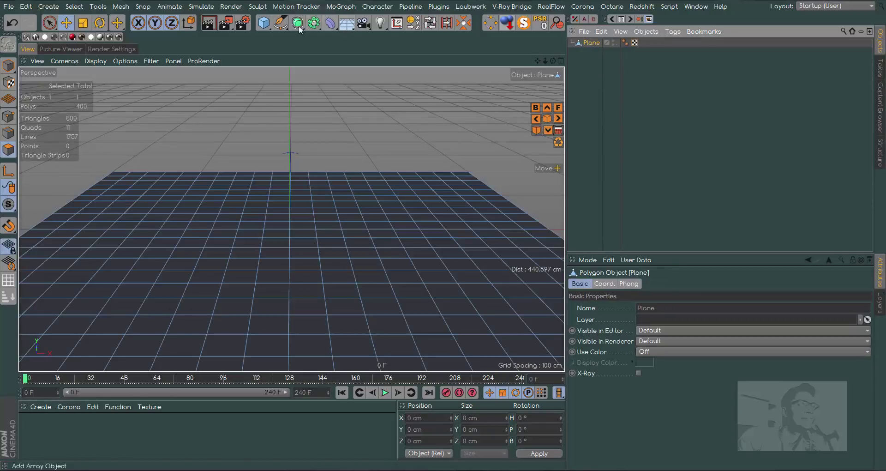
Add a Hair object growing guides across the plane, creating a Hair material
click(202, 8)
mouse_move(209, 75)
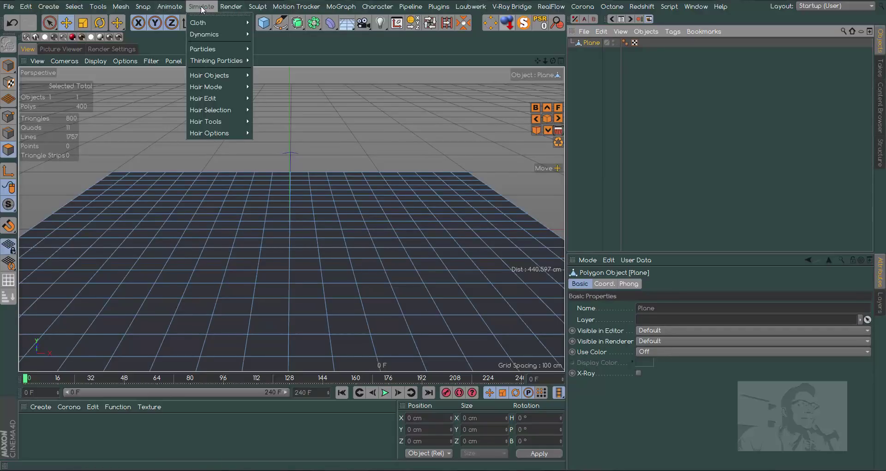
click(285, 80)
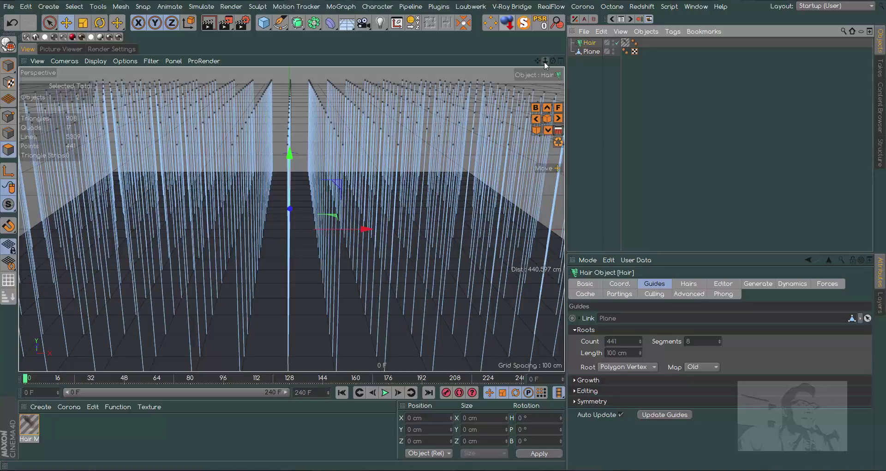
drag(544, 62, 544, 69)
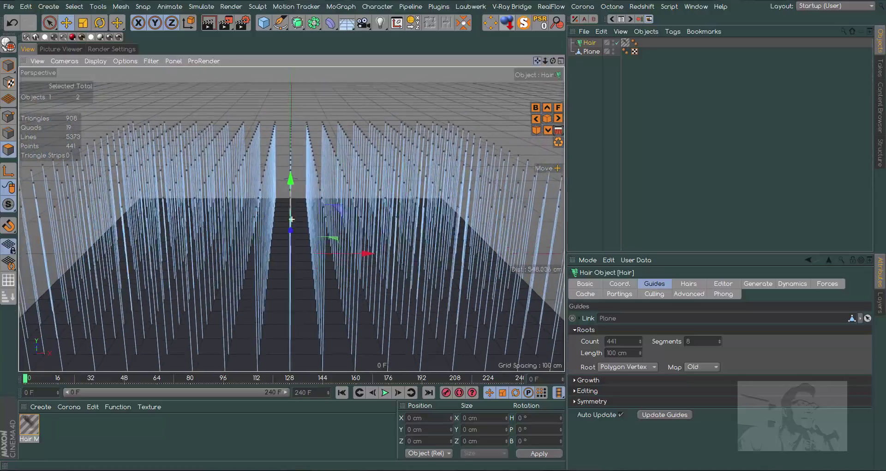
Render a Ctrl+R viewport preview of the hair, zoom out, and bring up the grass render
click(591, 51)
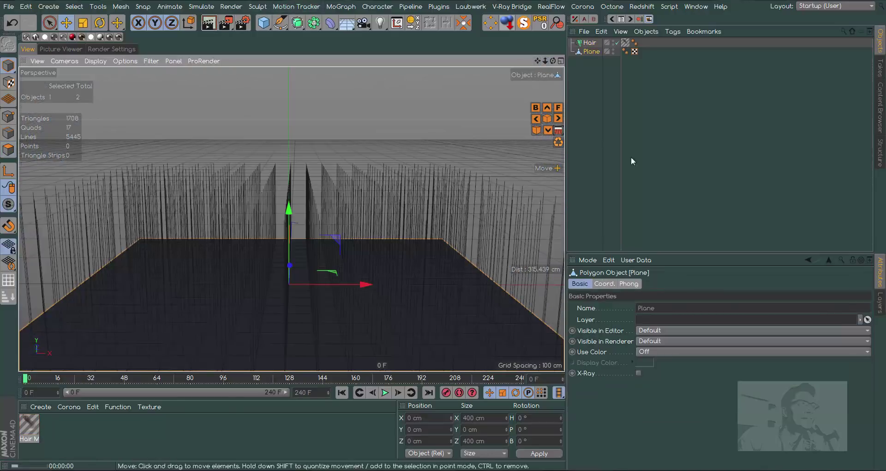
key(ctrl+r)
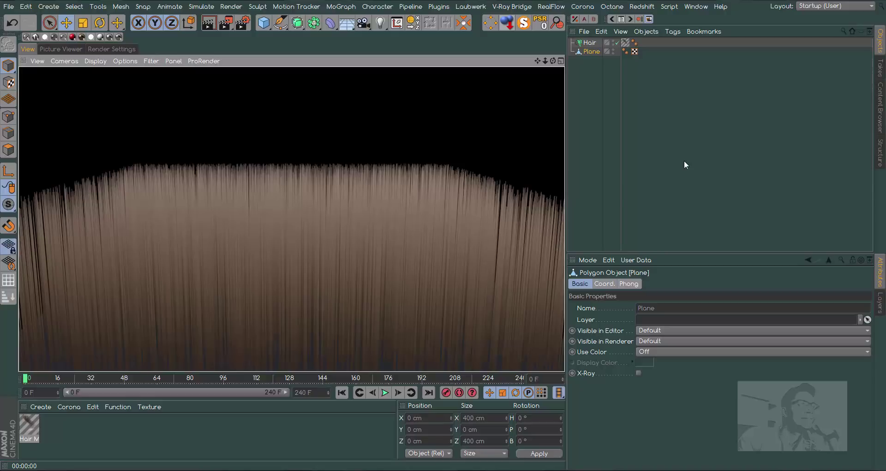
click(684, 161)
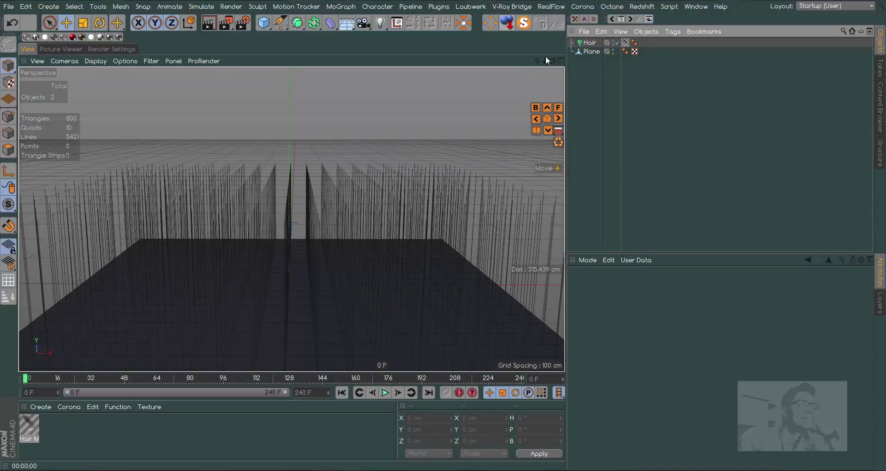
mouse_move(546, 60)
mouse_down()
mouse_move(554, 83)
mouse_move(556, 63)
mouse_up()
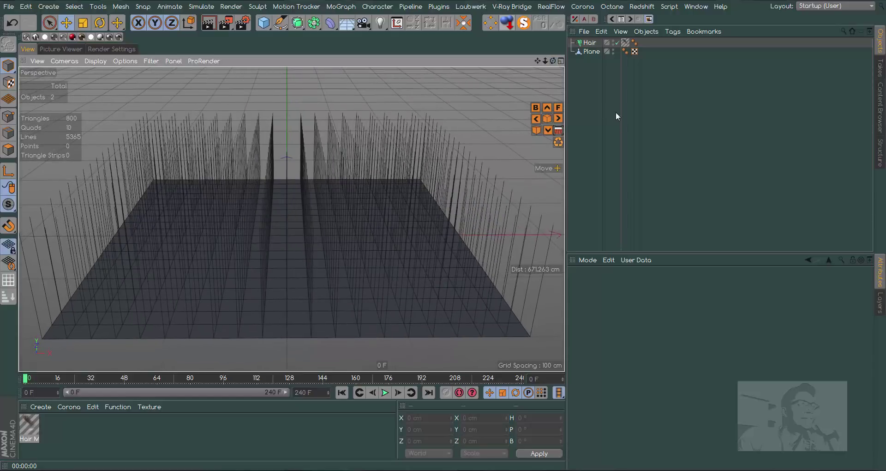
click(61, 49)
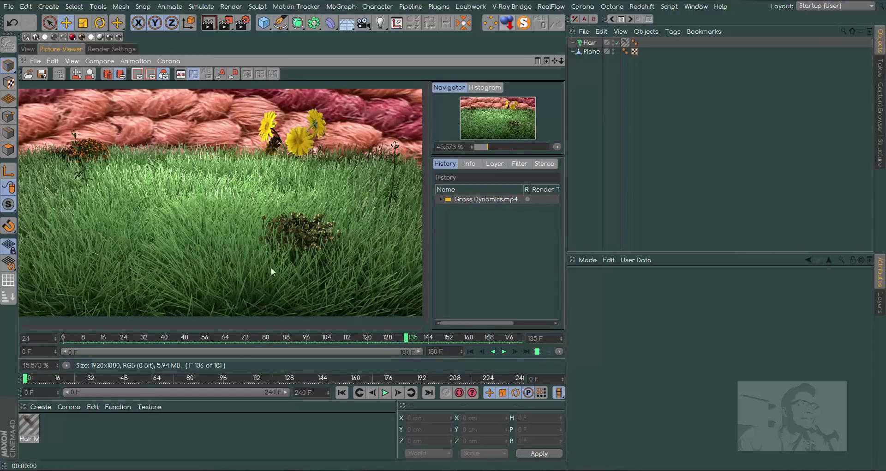
Replay the grass render in the Picture Viewer, then go back to the Perspective viewport with the hair guides
click(503, 351)
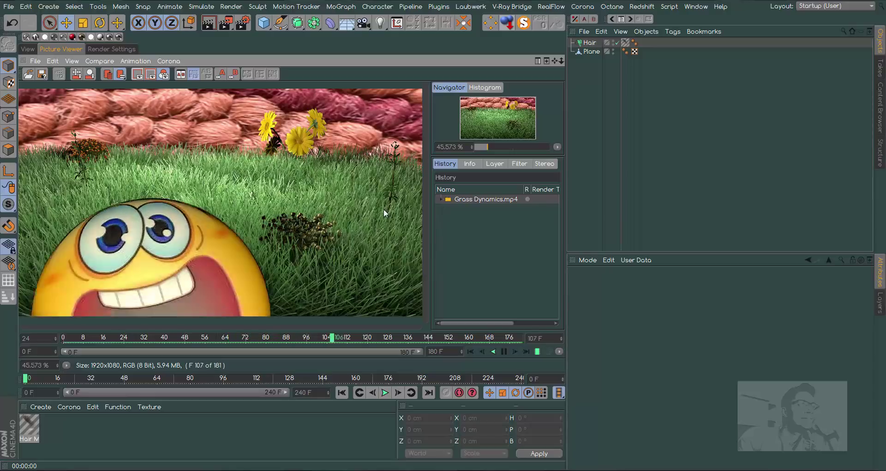
click(504, 351)
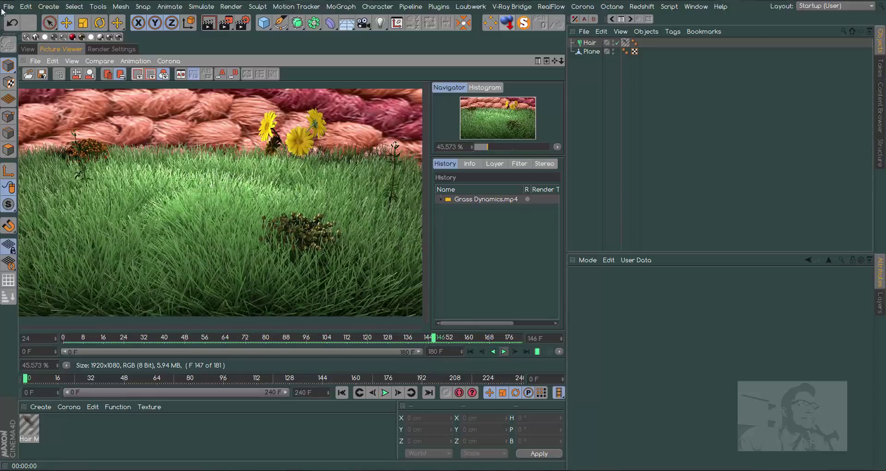
click(34, 50)
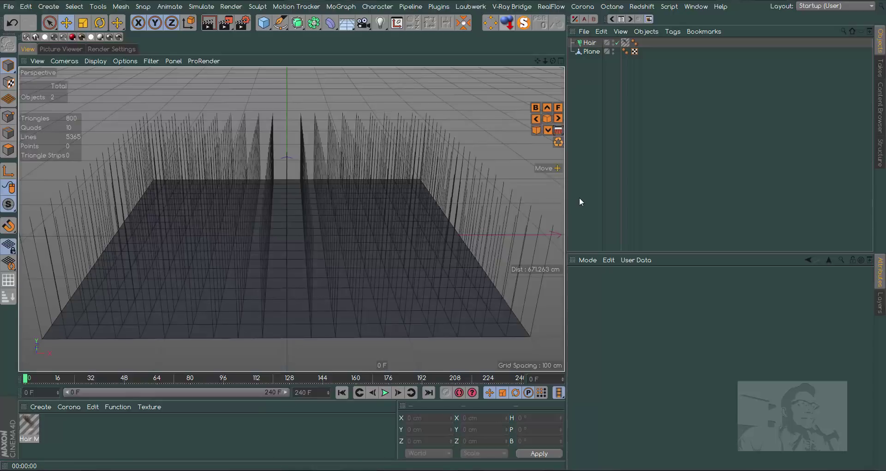
In Top view, start a Pen spline right of the plane, bending down and looping back toward the centre
key(F4)
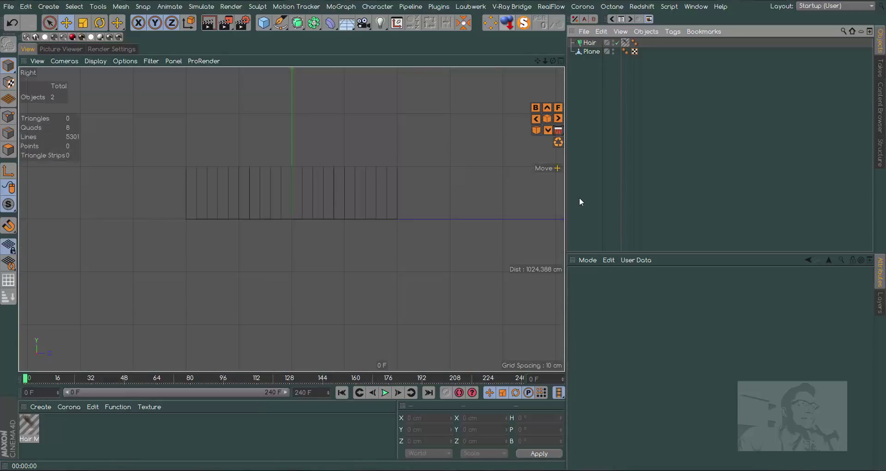
key(F2)
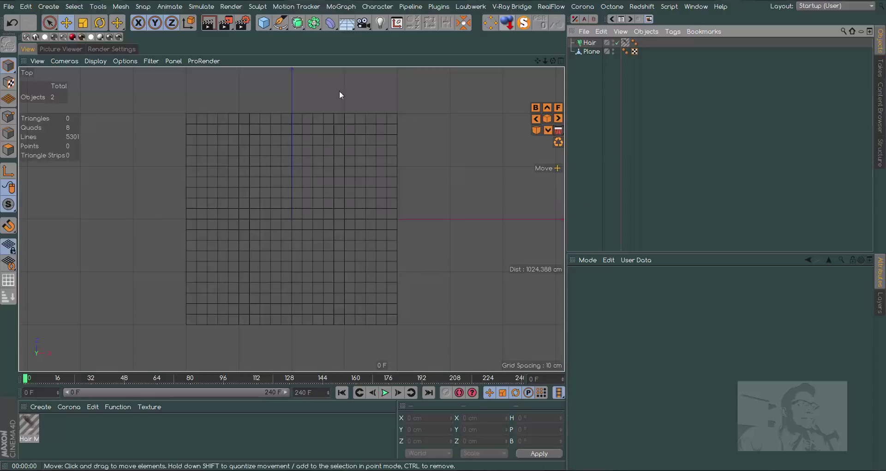
drag(281, 22, 307, 36)
click(307, 36)
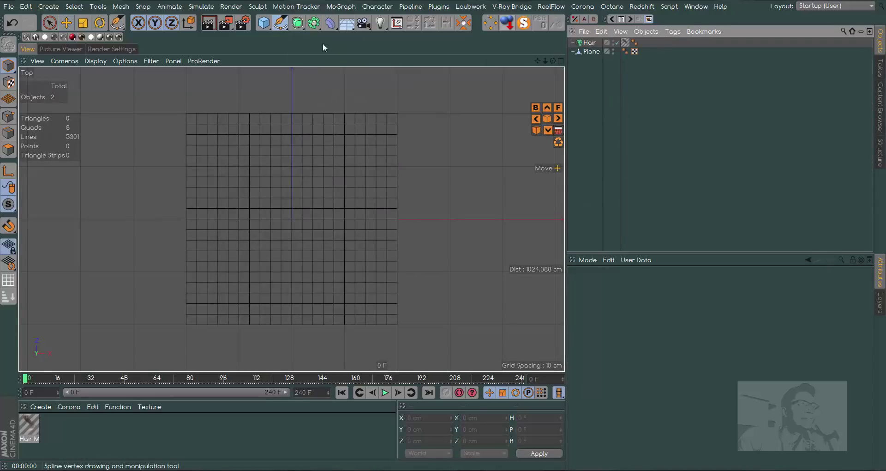
click(511, 117)
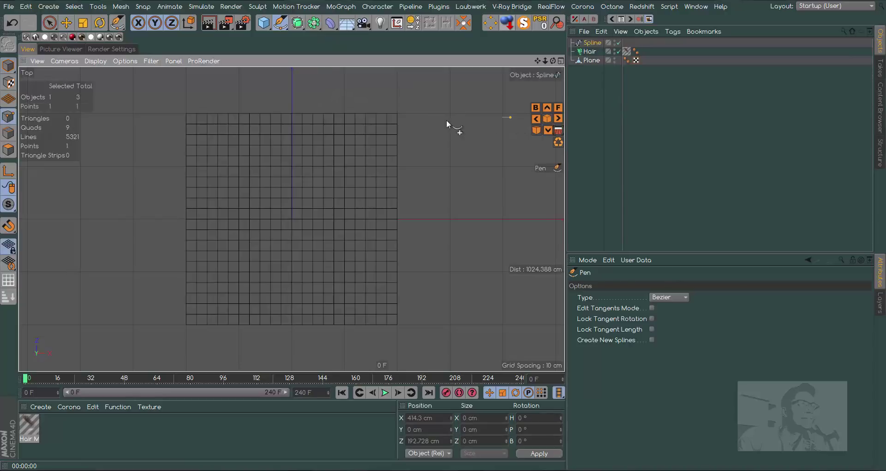
click(318, 119)
drag(278, 152, 276, 174)
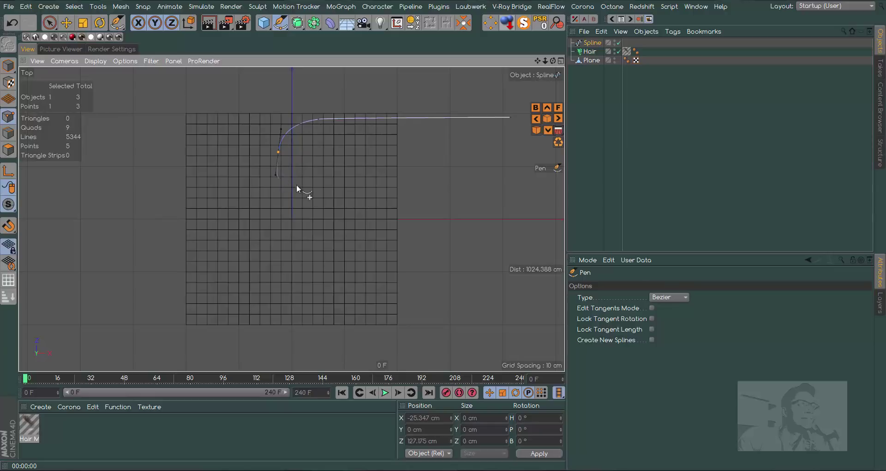
click(357, 172)
drag(367, 209, 325, 239)
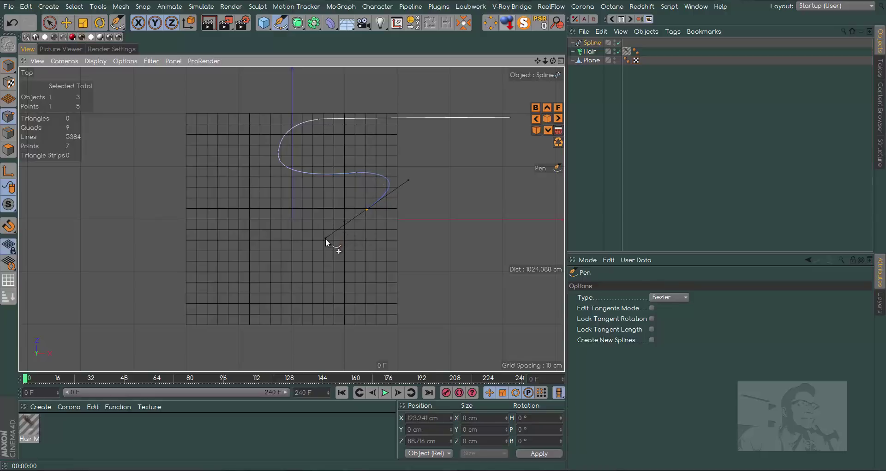
Continue the Bezier path left, then down, ending below the plane's bottom edge
click(262, 206)
click(207, 190)
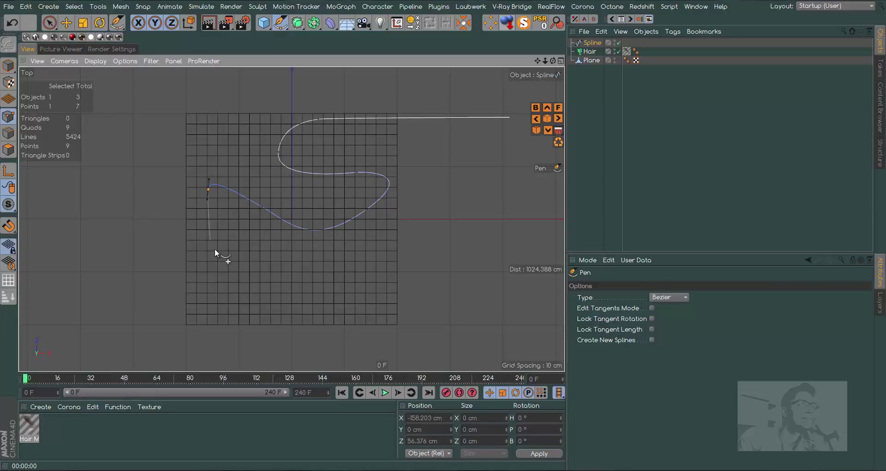
drag(215, 258, 224, 270)
click(305, 290)
drag(314, 295, 316, 305)
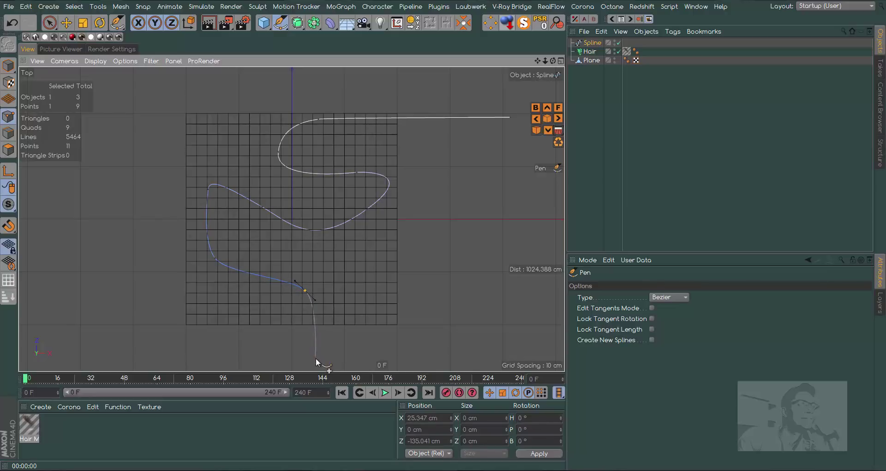
click(315, 358)
key(Escape)
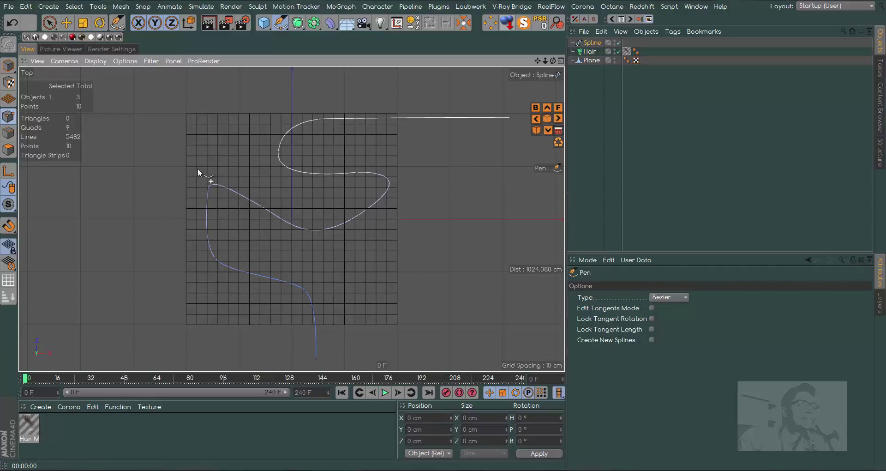
Adjust tangent handles on the left point, the S-bend top, and the loop points
key(e)
click(208, 189)
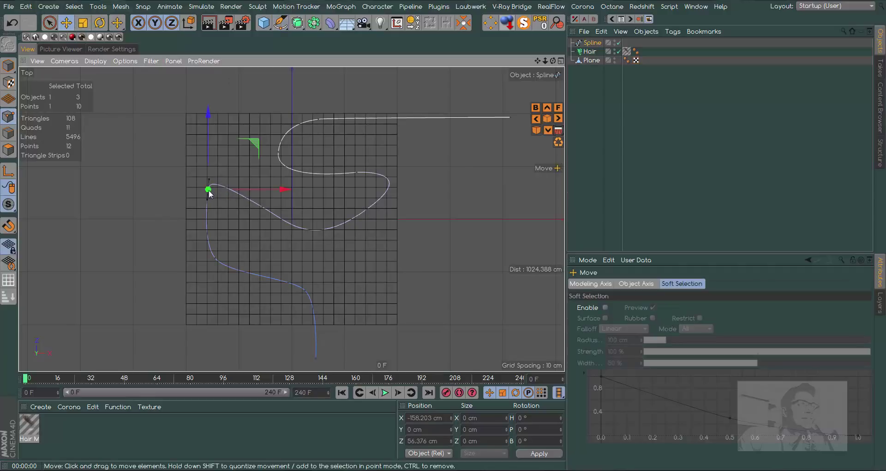
drag(212, 179, 221, 182)
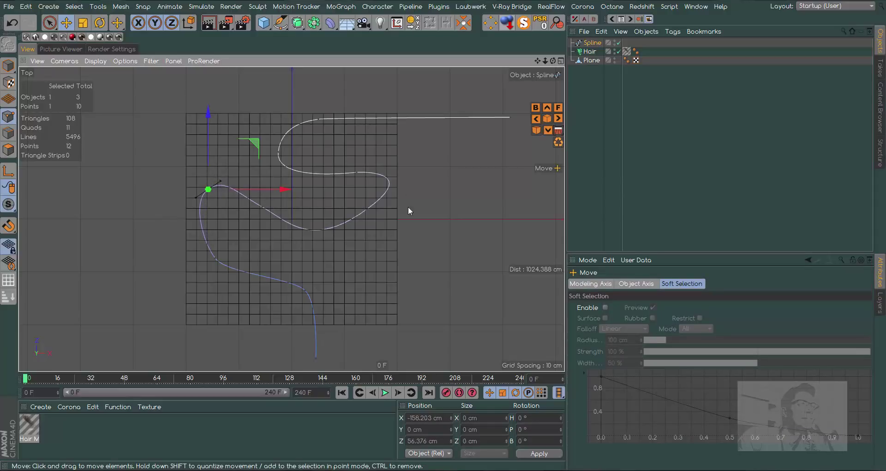
click(278, 153)
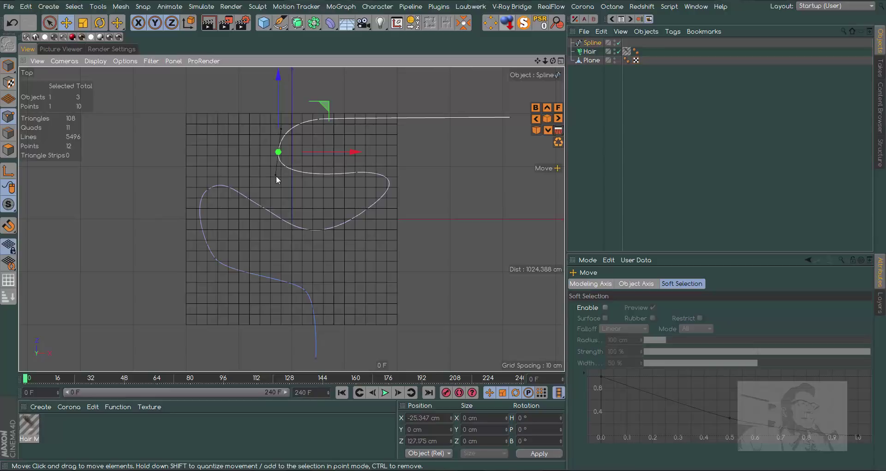
drag(276, 176, 281, 174)
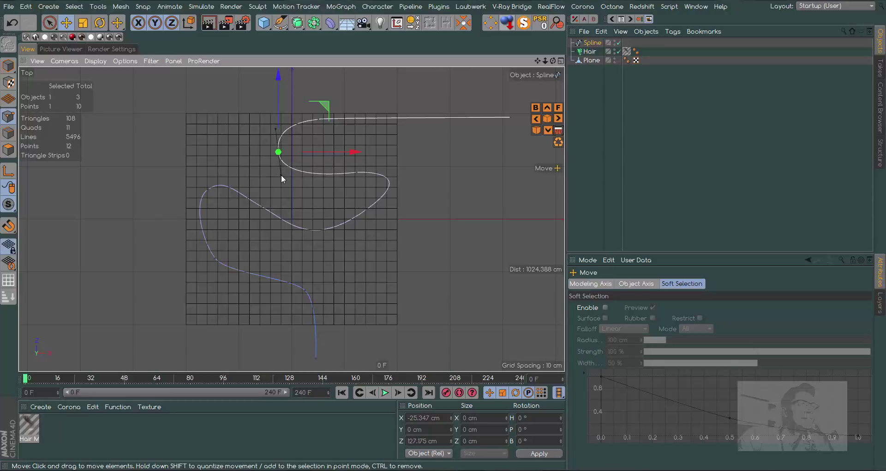
click(358, 173)
click(368, 209)
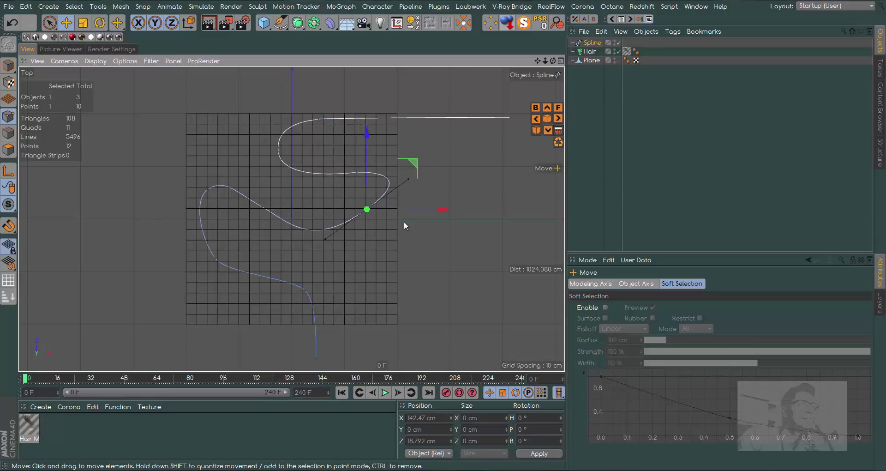
drag(406, 182, 388, 190)
Give the upper loop's spline point Soft Tangents using the Pen tool's context menu
click(357, 173)
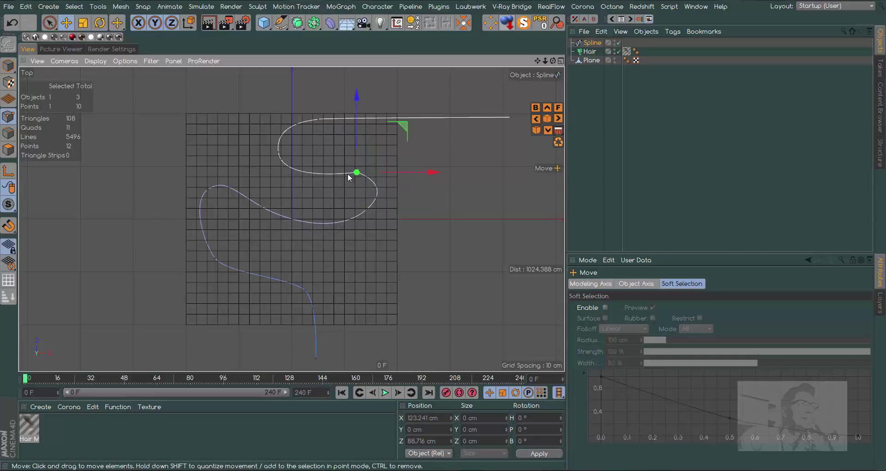
right_click(356, 174)
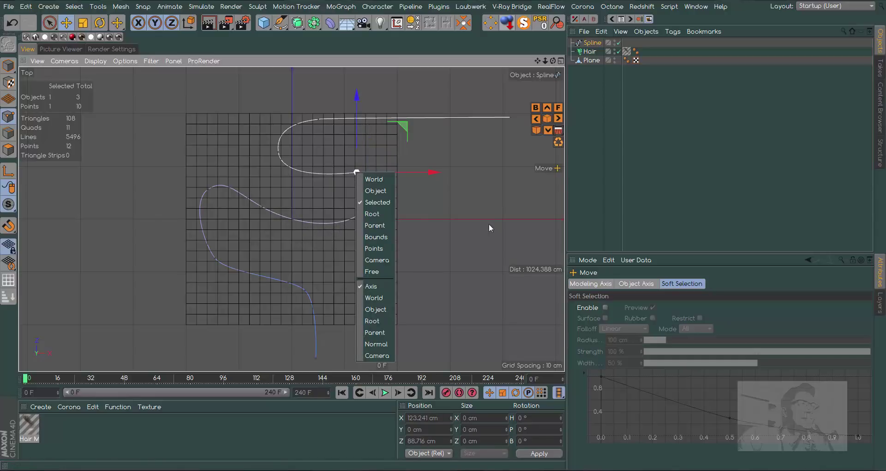
key(Escape)
click(368, 182)
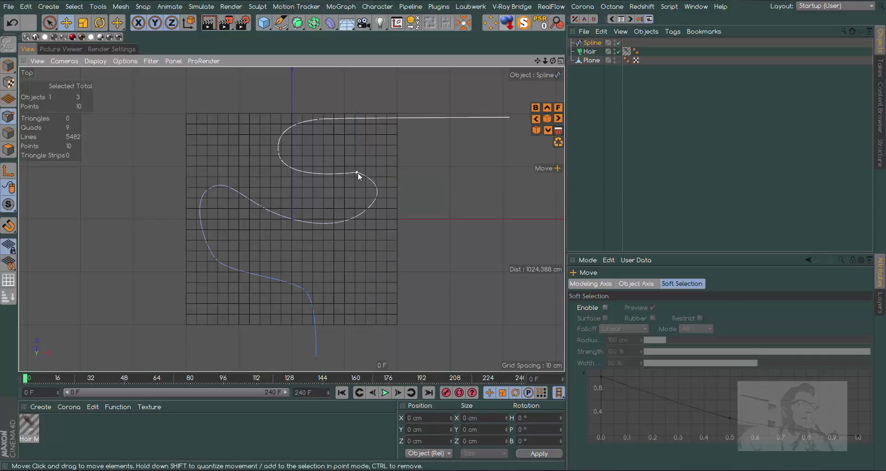
click(357, 174)
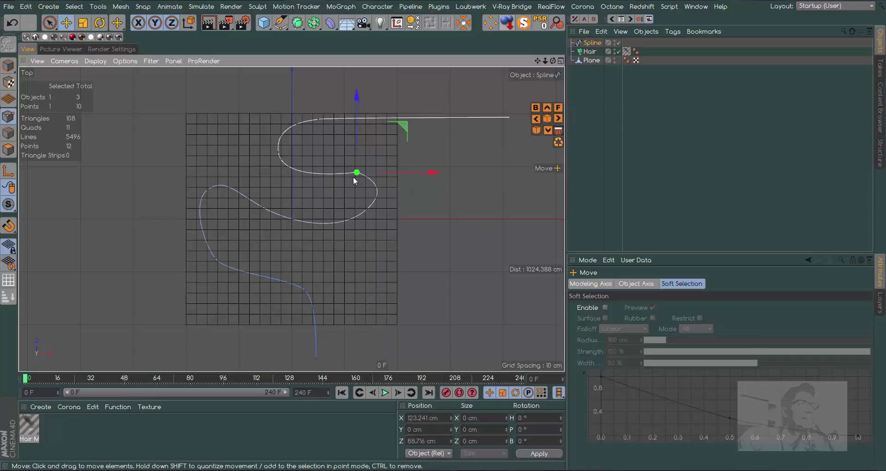
click(280, 22)
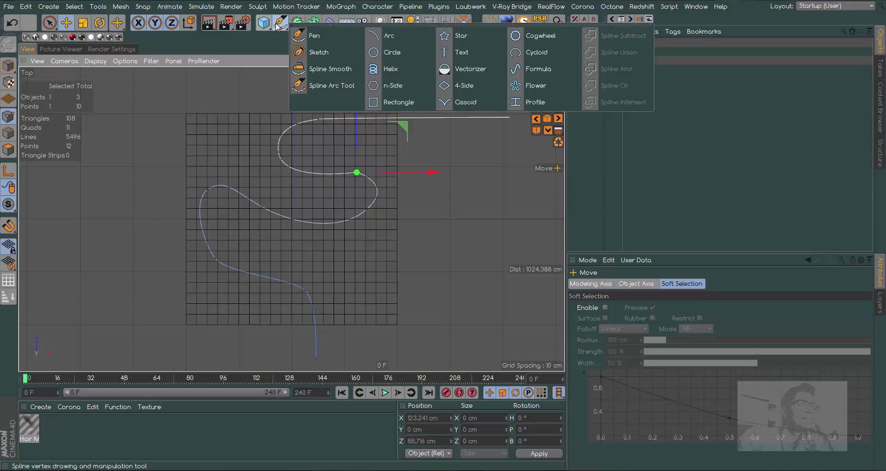
click(314, 37)
right_click(355, 173)
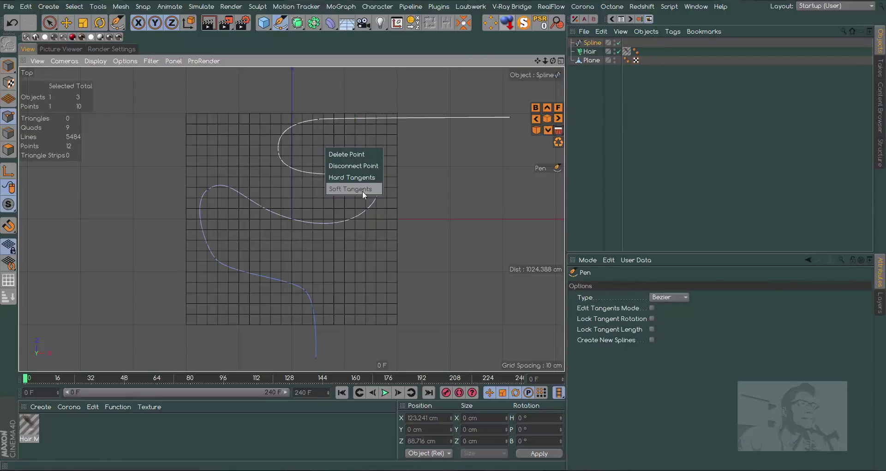
click(362, 189)
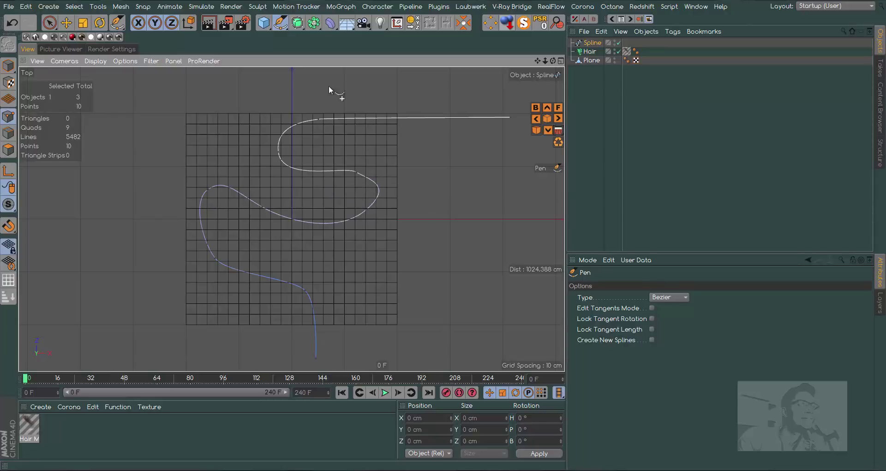
Refine tangents on the smoothed point, the next point, and the lower-left bend
click(66, 23)
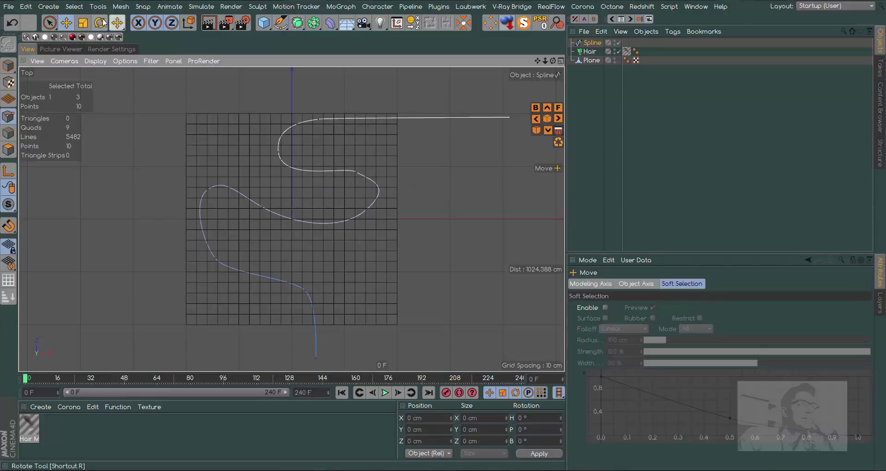
click(360, 176)
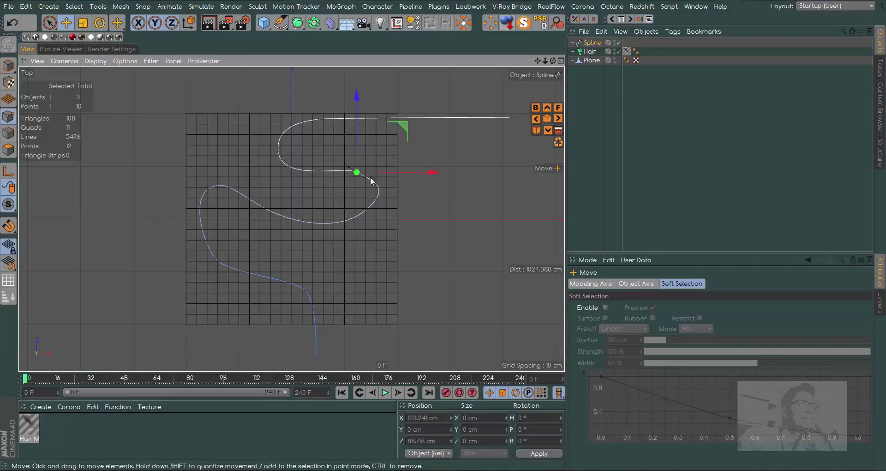
drag(367, 180, 365, 177)
click(370, 208)
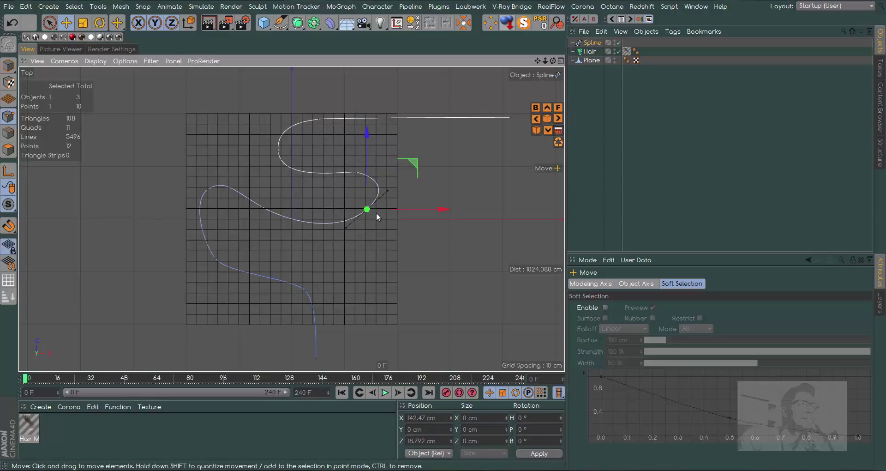
drag(386, 190, 381, 196)
click(216, 258)
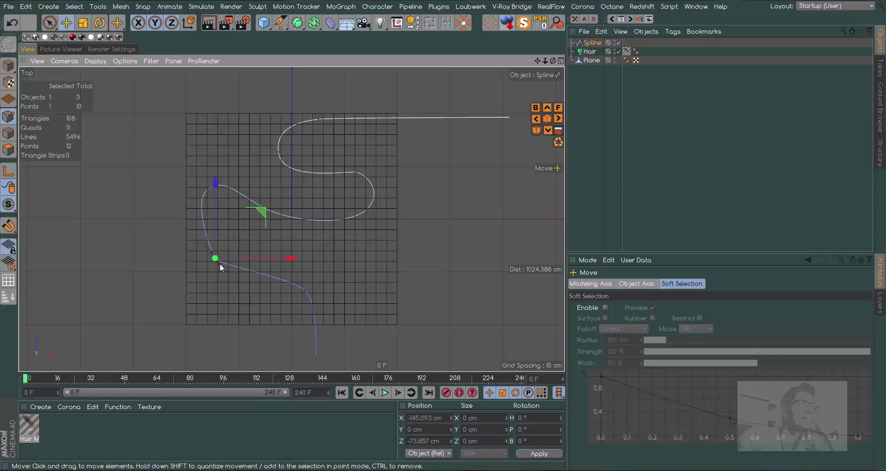
drag(220, 263, 233, 268)
In Perspective view, raise the spline object above the plane
key(F1)
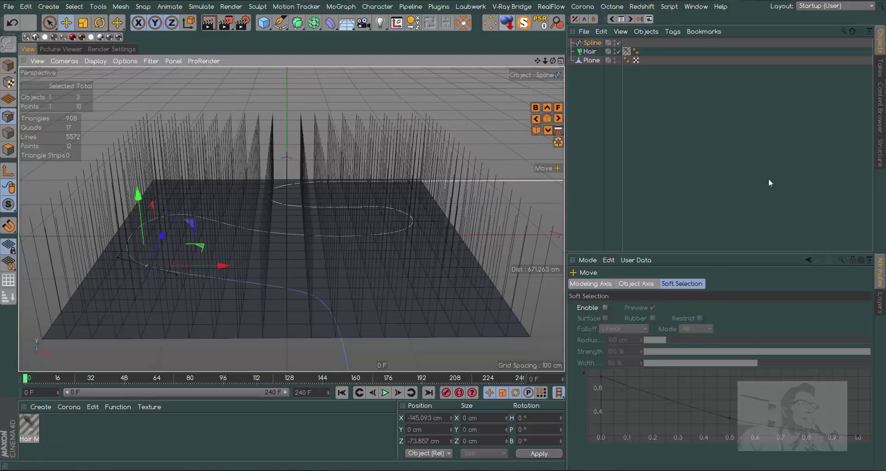
click(592, 43)
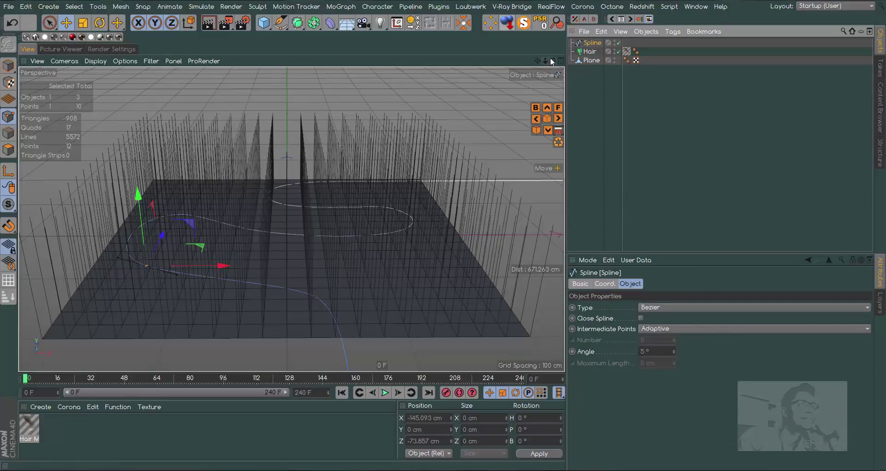
drag(553, 61, 553, 46)
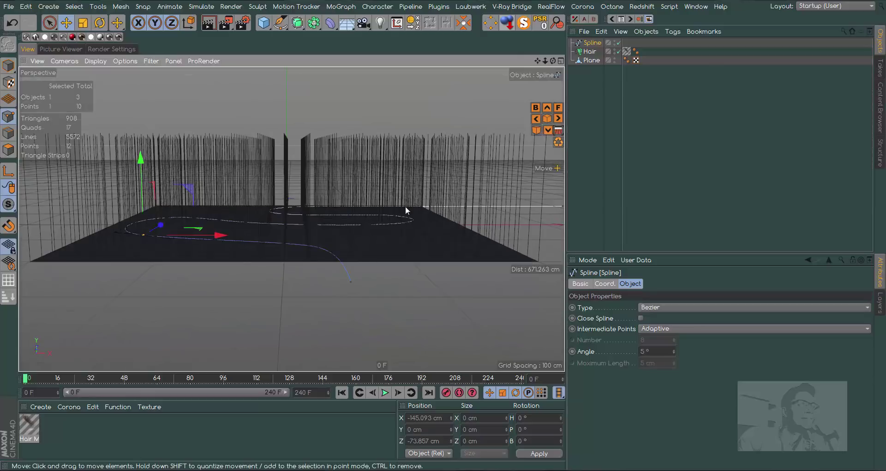
click(8, 149)
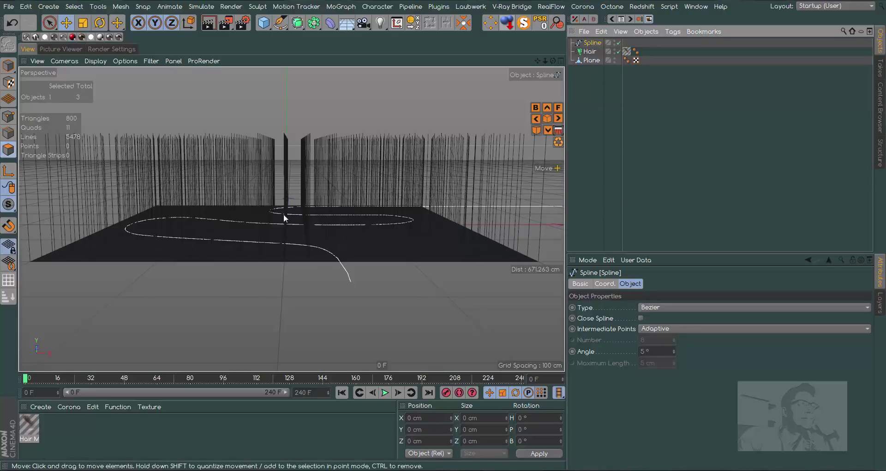
click(6, 68)
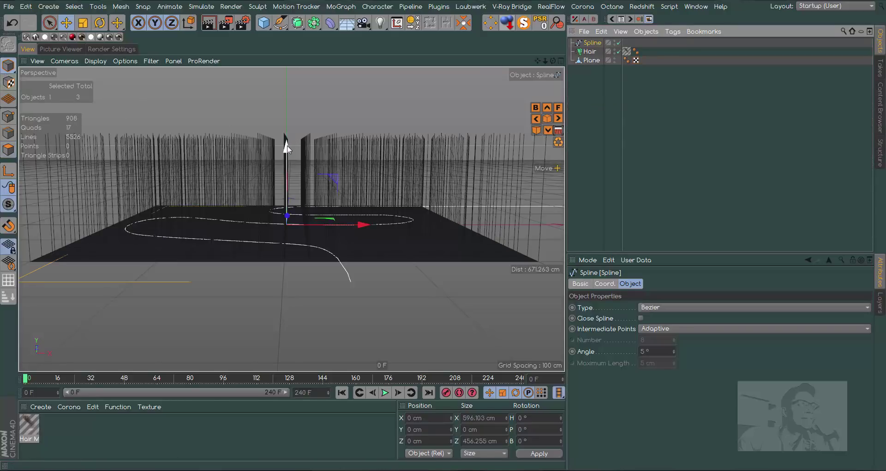
drag(287, 147, 286, 113)
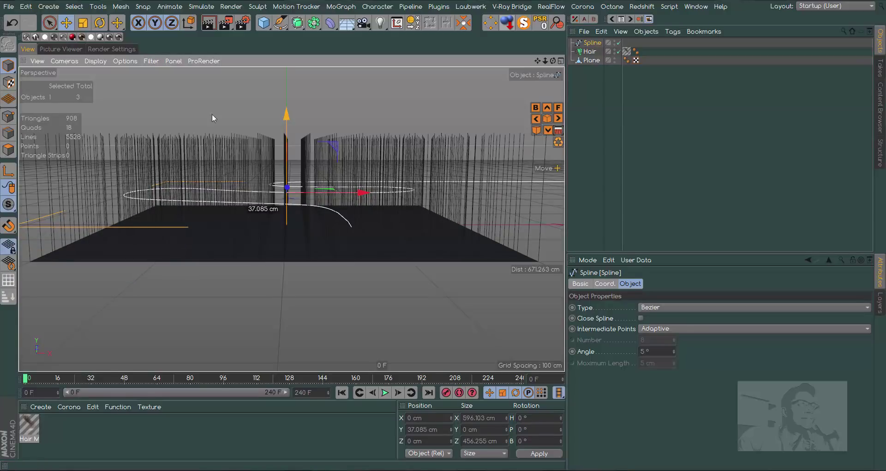
click(9, 116)
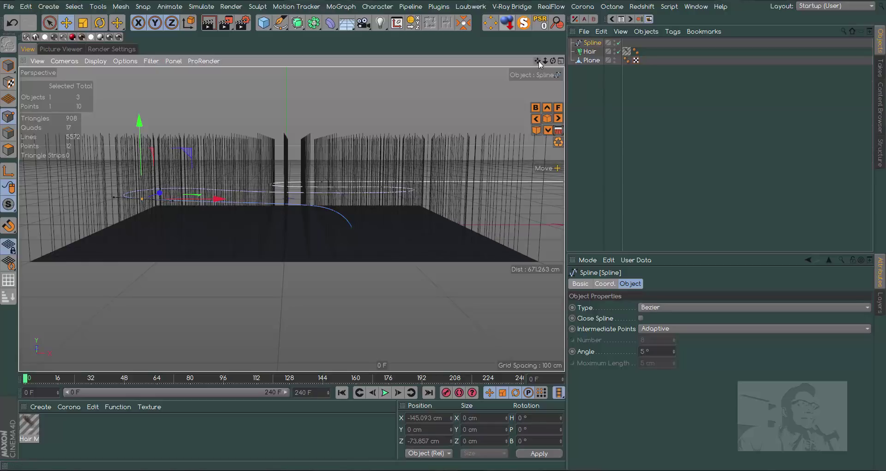
Move the spline's end point along X past the plane's edge, to X 576.538 cm
drag(553, 60, 291, 219)
drag(553, 60, 552, 62)
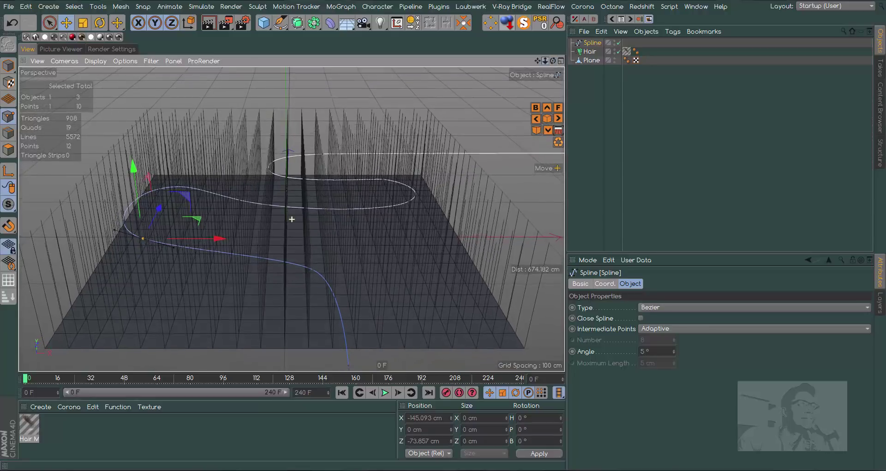
scroll(444, 245, down, 5)
click(311, 270)
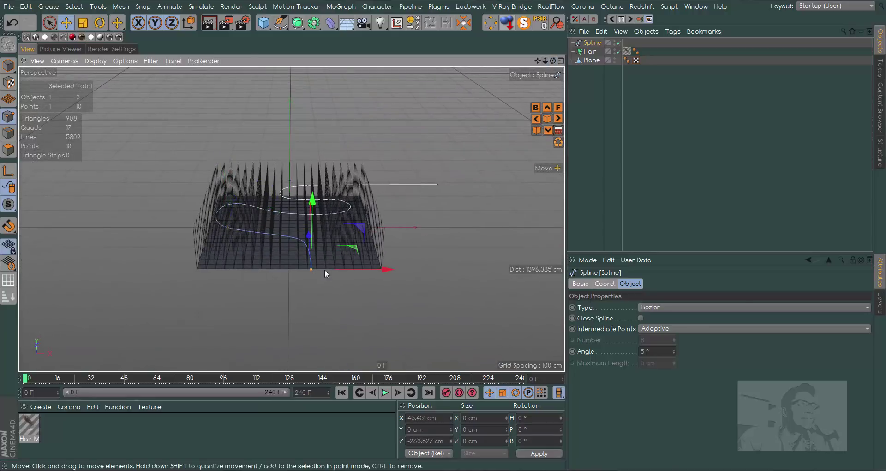
alt+drag(330, 242, 450, 290)
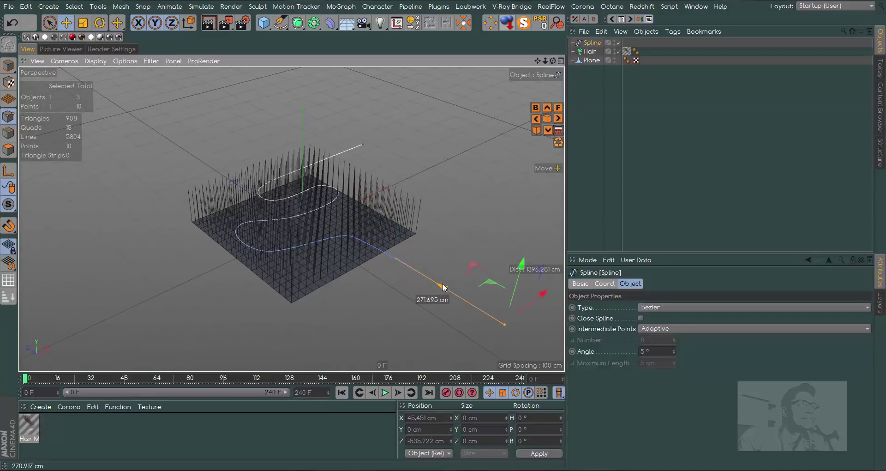
drag(367, 144, 512, 110)
mouse_move(552, 61)
mouse_down()
mouse_move(531, 73)
mouse_move(556, 65)
mouse_up()
scroll(291, 219, up, 2)
scroll(292, 219, up, 2)
scroll(292, 219, up, 2)
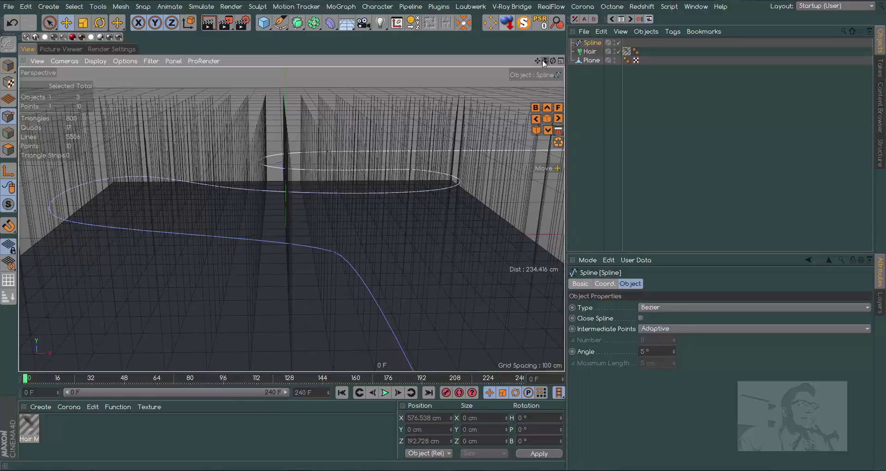
scroll(291, 219, down, 1)
scroll(292, 219, down, 1)
scroll(291, 219, down, 1)
scroll(291, 218, down, 1)
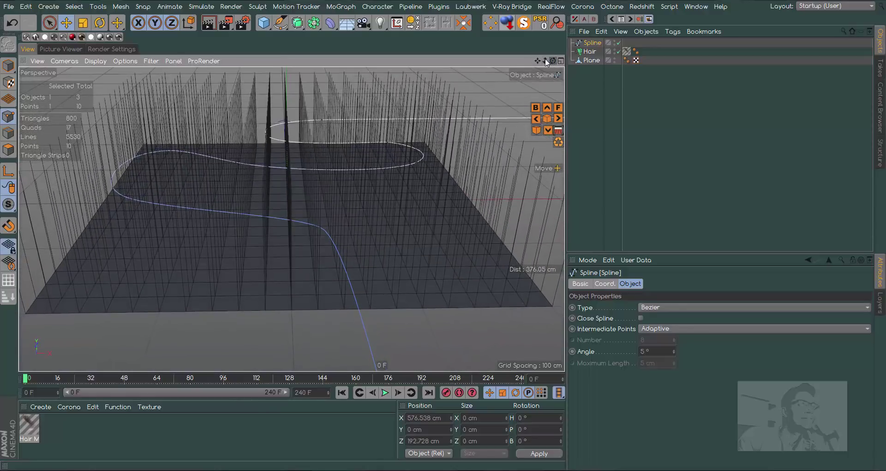
scroll(291, 218, down, 1)
scroll(291, 218, down, 1)
scroll(291, 219, down, 1)
alt+middle_drag(292, 219, 284, 222)
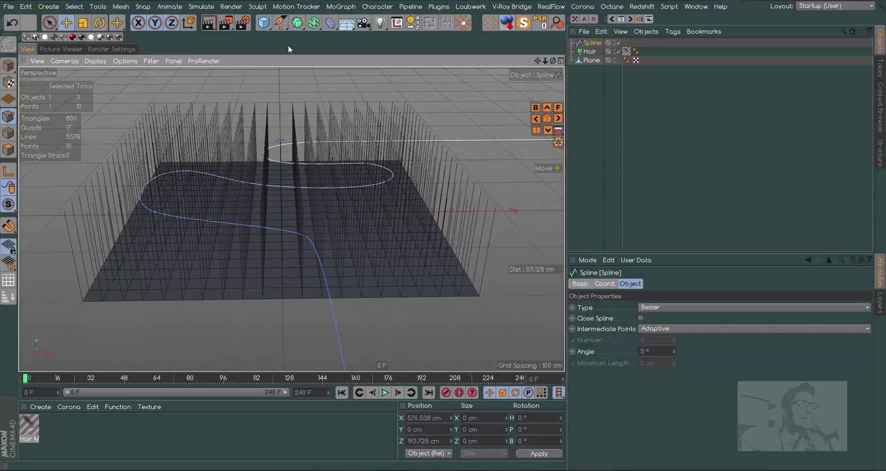
Add a Sky object to the scene
click(264, 23)
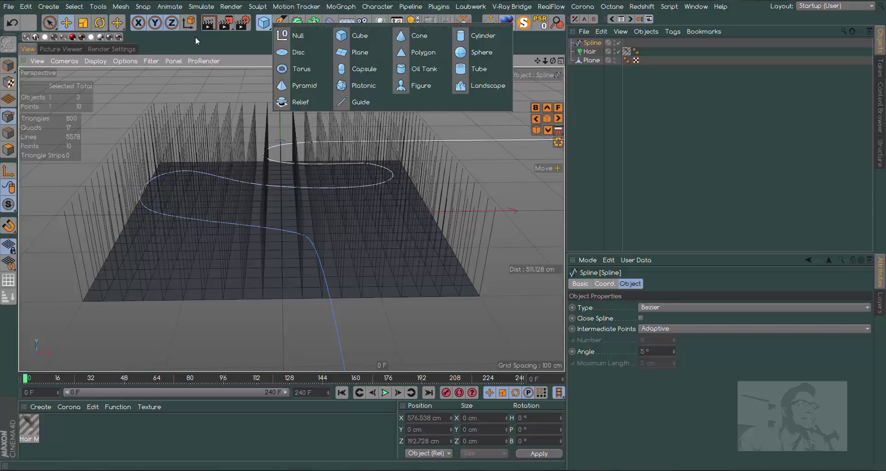
click(343, 26)
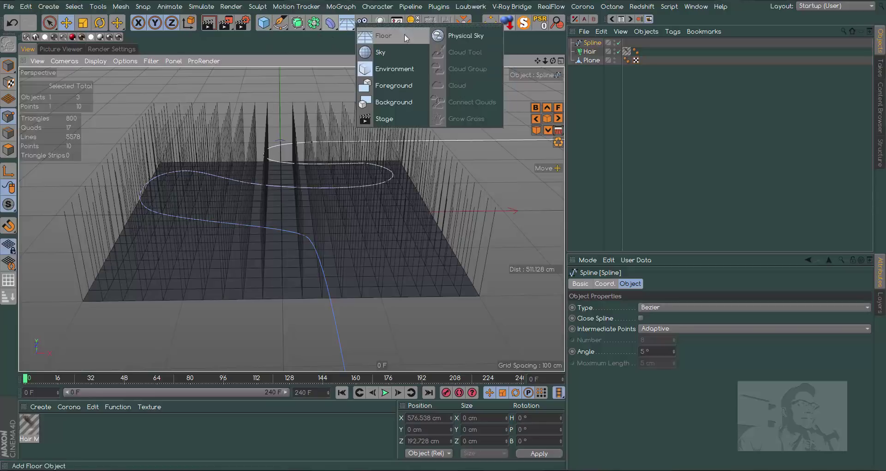
click(383, 50)
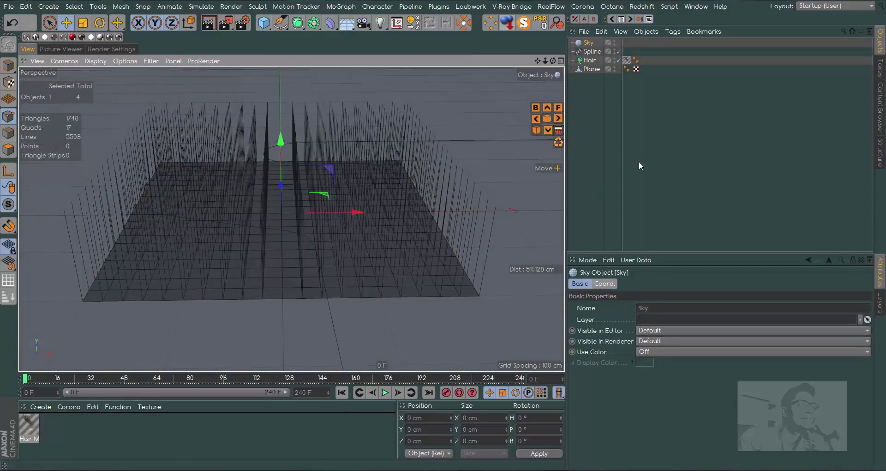
Search the Content Browser Presets for HDR images
click(881, 111)
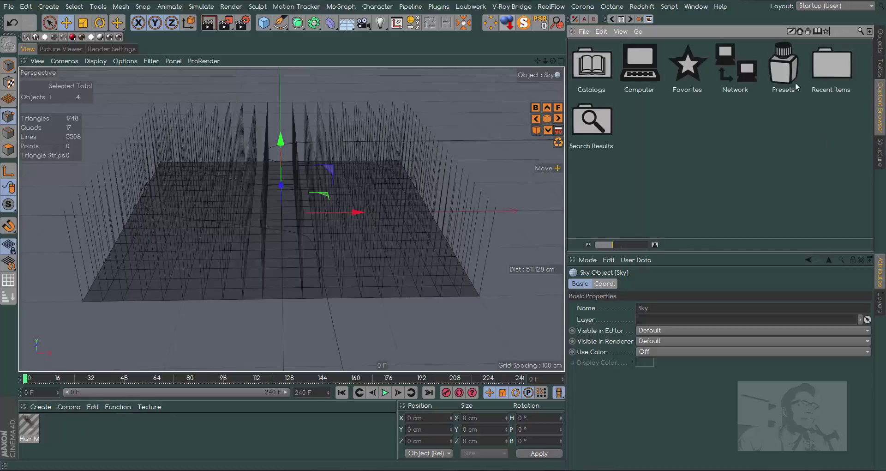
double_click(788, 75)
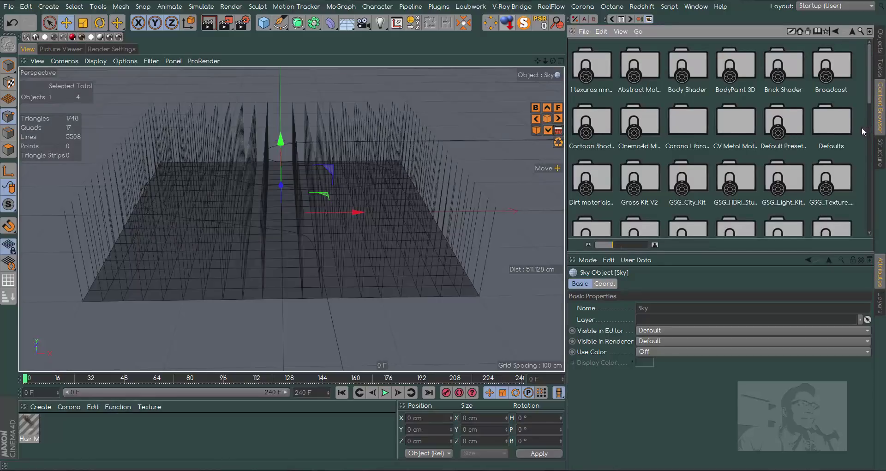
click(861, 31)
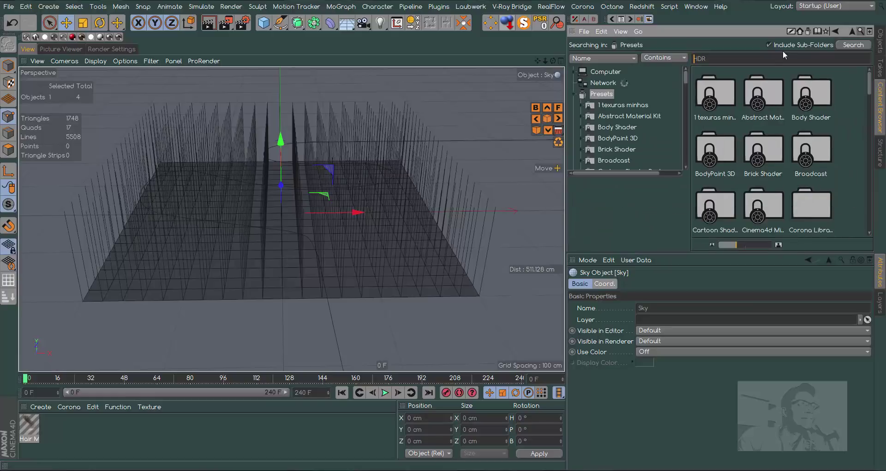
key(Return)
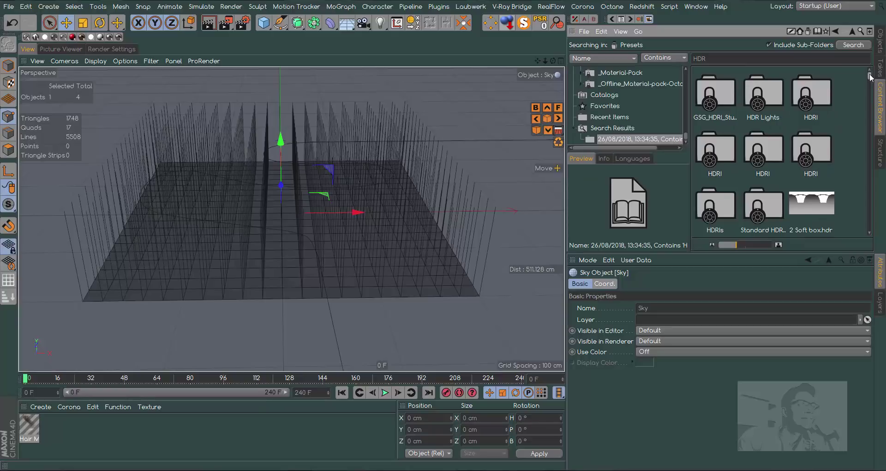
drag(870, 76, 870, 103)
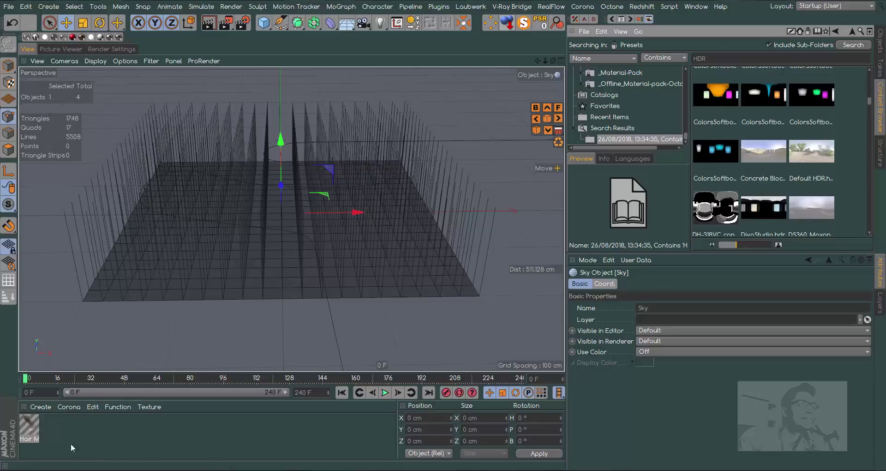
Create material Mat with Default HDR.hdr as its Color and Luminance textures
double_click(49, 428)
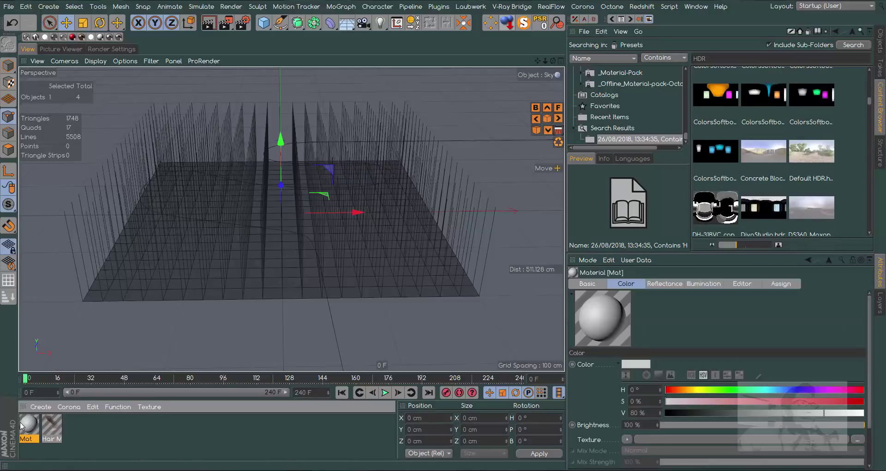
double_click(29, 425)
click(812, 143)
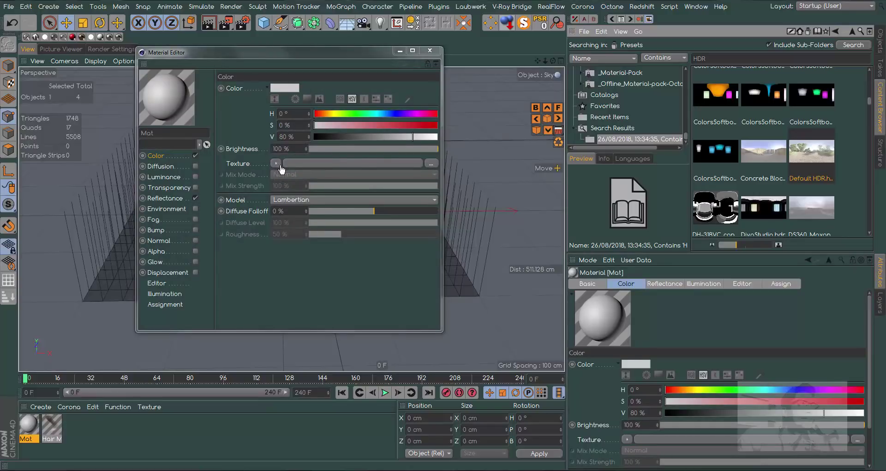
drag(278, 167, 280, 172)
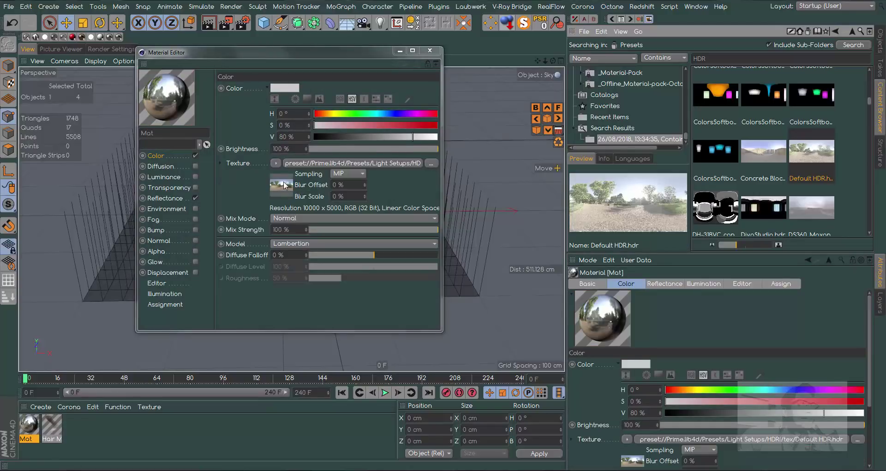
click(164, 178)
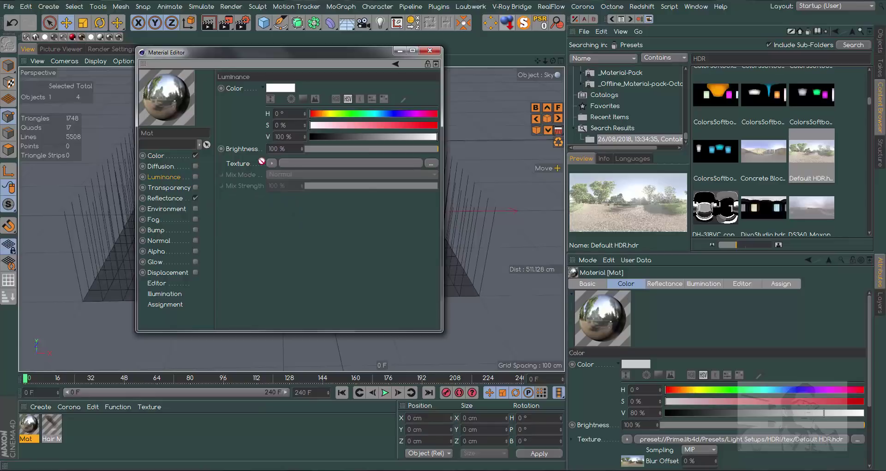
click(271, 163)
click(343, 226)
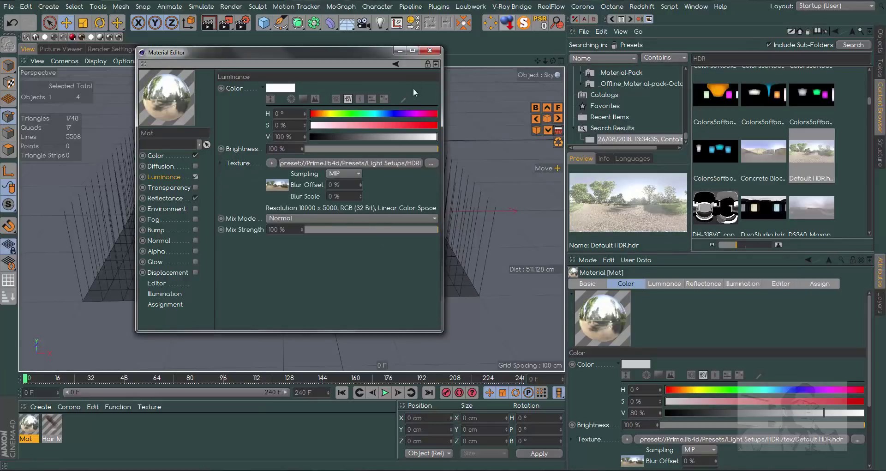
click(429, 51)
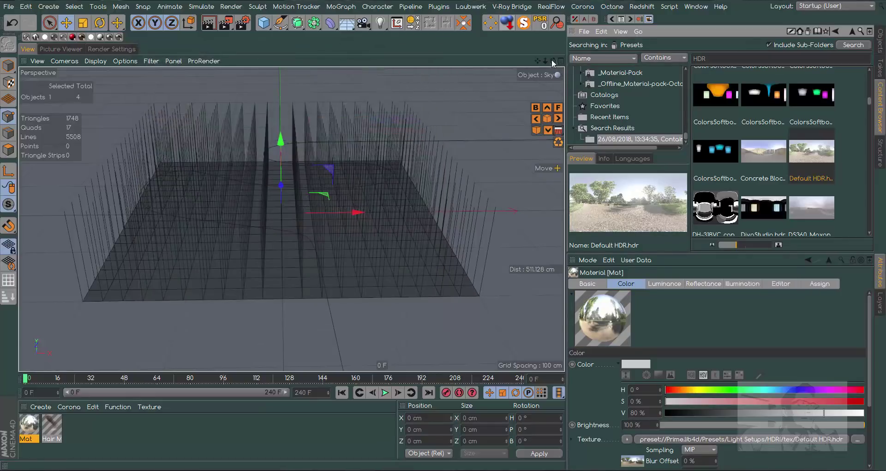
click(880, 42)
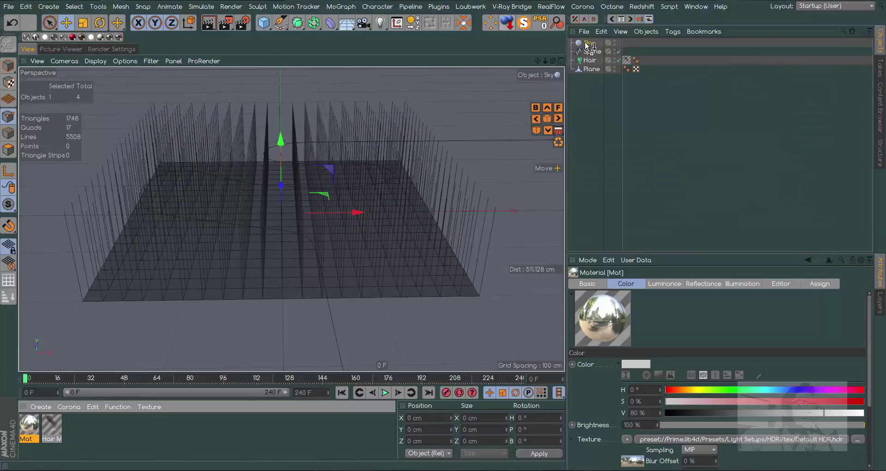
Apply Mat to the Sky object and frame the view low across the hair field
drag(586, 44, 587, 45)
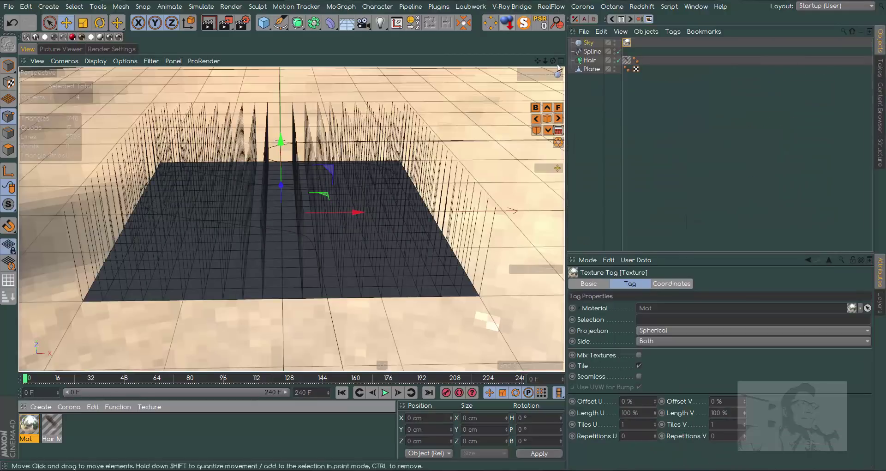
alt+drag(292, 214, 291, 218)
scroll(291, 219, up, 1)
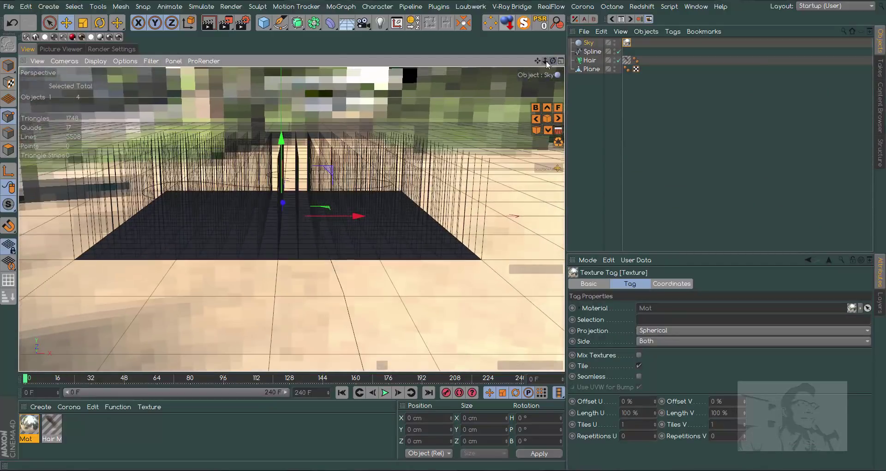
scroll(291, 219, up, 2)
scroll(291, 219, up, 2)
scroll(292, 218, up, 2)
alt+drag(292, 219, 292, 218)
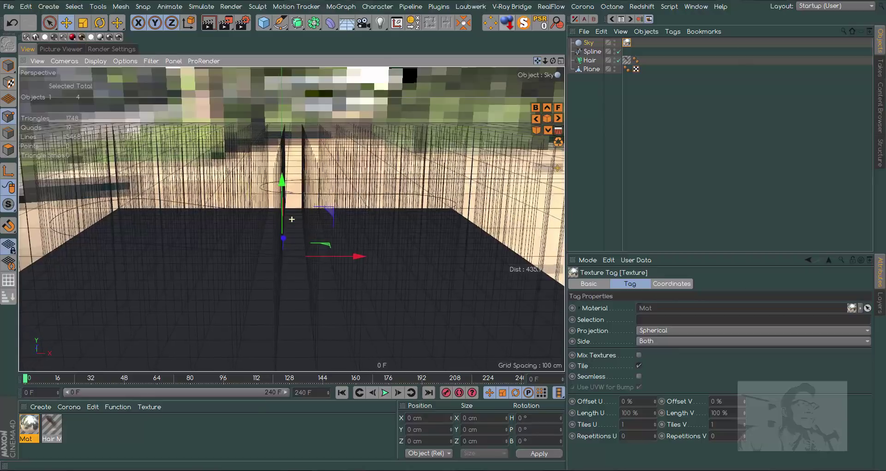
Render a viewport preview of the grass against the HDR park backdrop
click(207, 23)
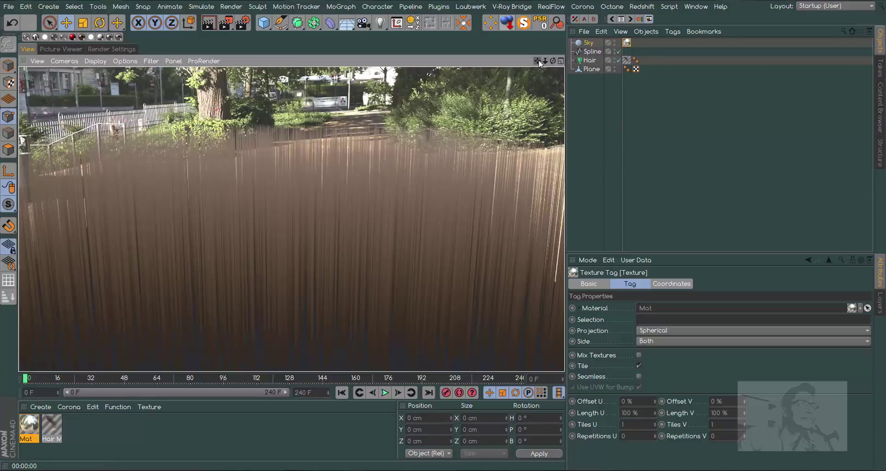
mouse_move(539, 61)
mouse_down()
mouse_move(536, 69)
mouse_move(514, 63)
mouse_up()
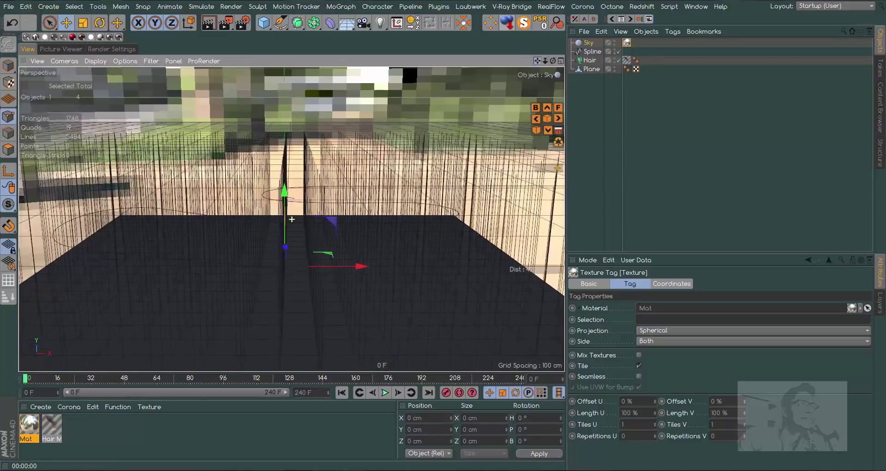
click(209, 22)
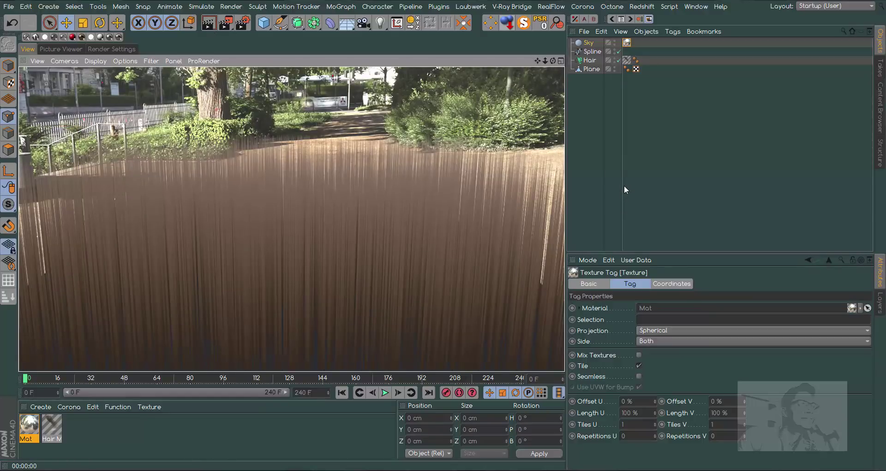
Set the Hair Mat Thickness root to 2 cm and enable its Bend channel
double_click(49, 433)
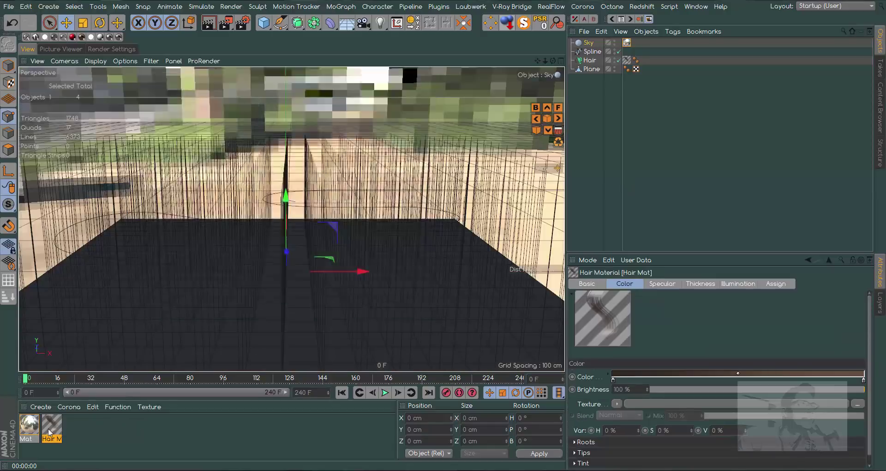
drag(332, 51, 581, 67)
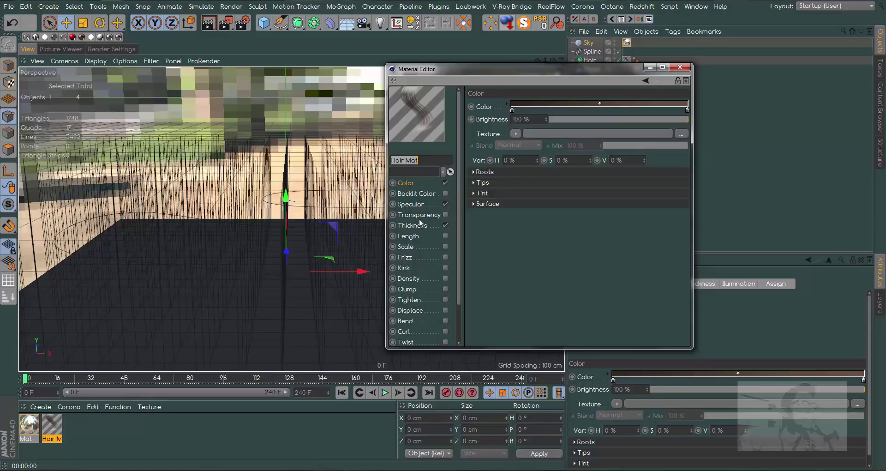
click(412, 225)
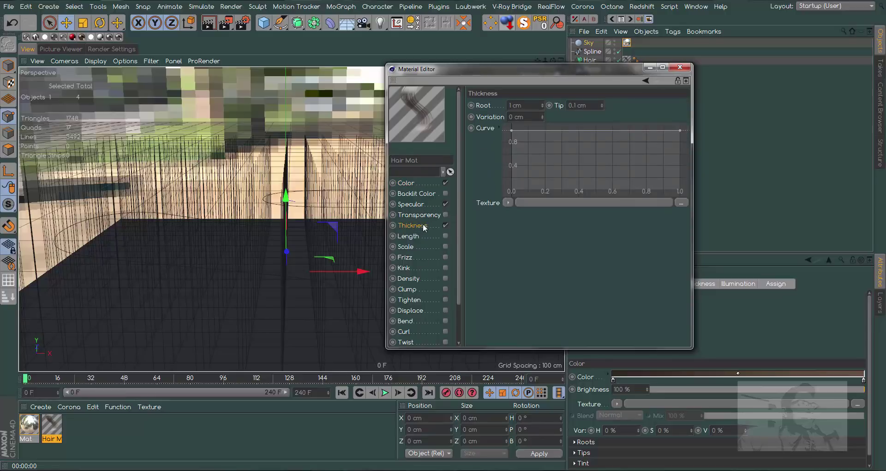
double_click(527, 105)
text(2)
key(Return)
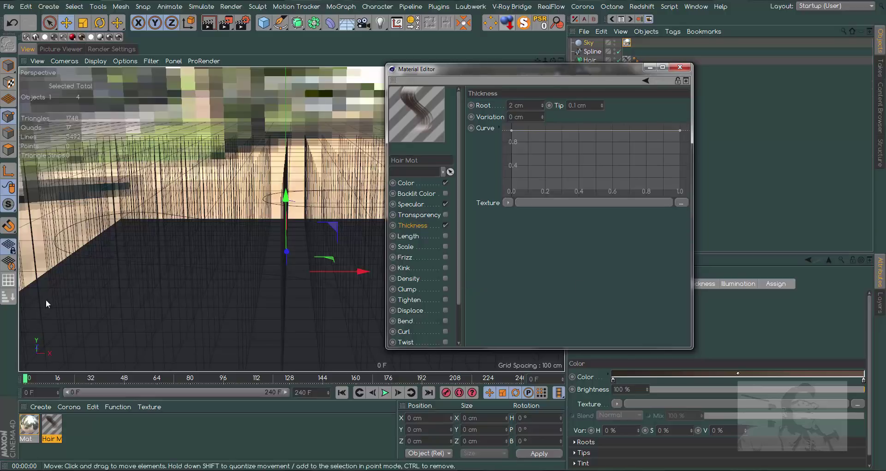
click(446, 321)
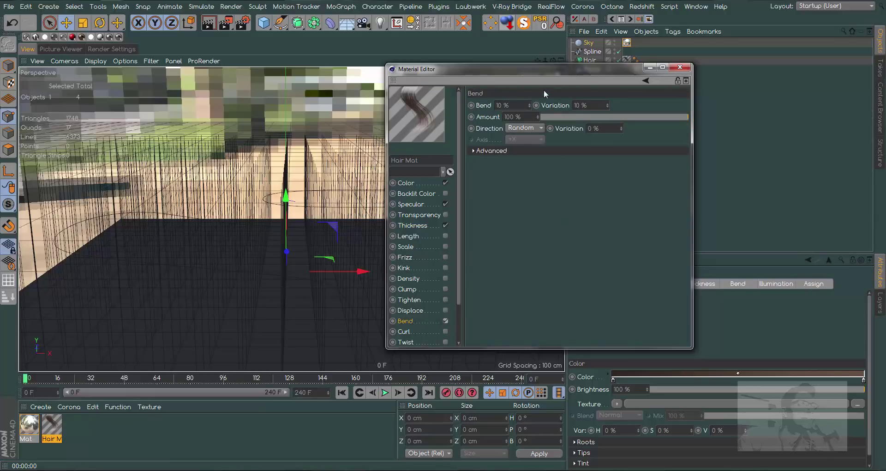
Raise the Hair Mat Bend value to 40% and re-render the viewport to check the curved blades
drag(541, 75, 729, 84)
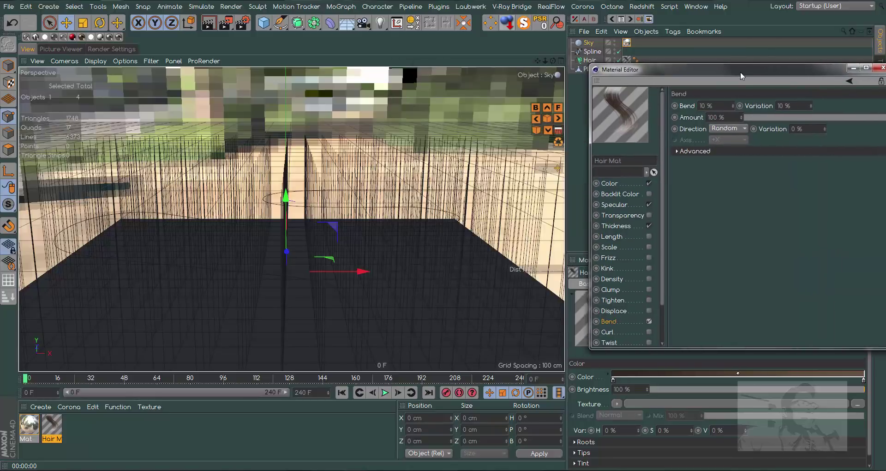
click(208, 28)
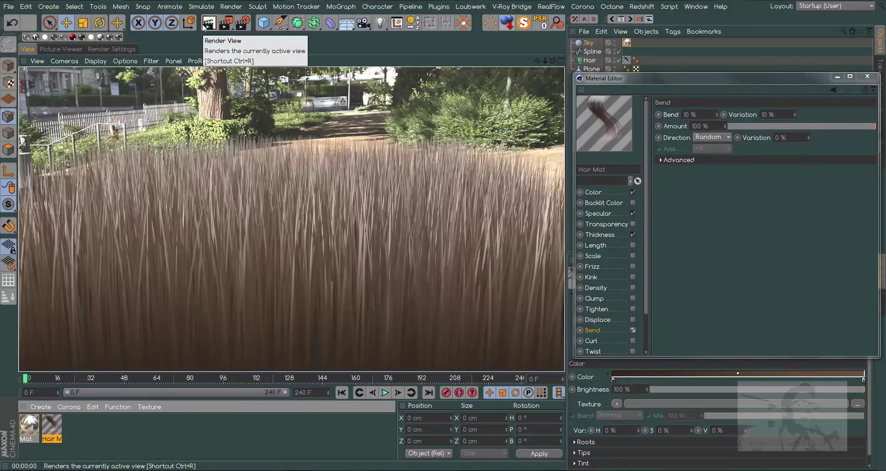
drag(768, 79, 680, 80)
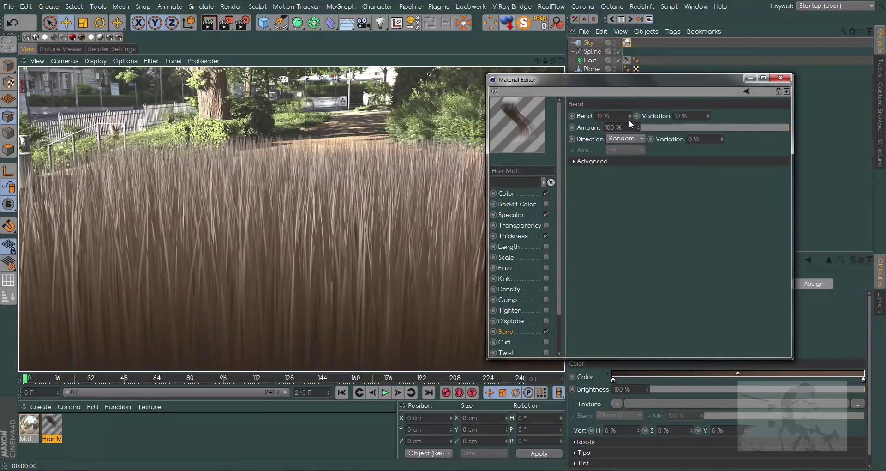
drag(631, 112, 631, 105)
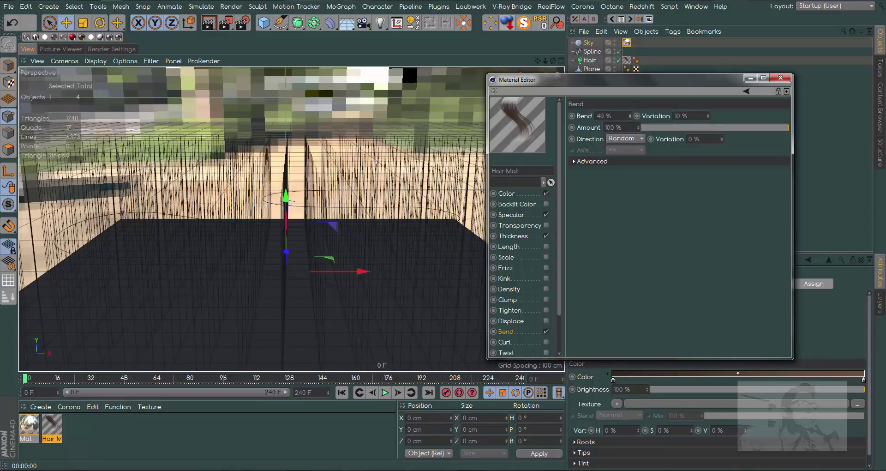
click(208, 23)
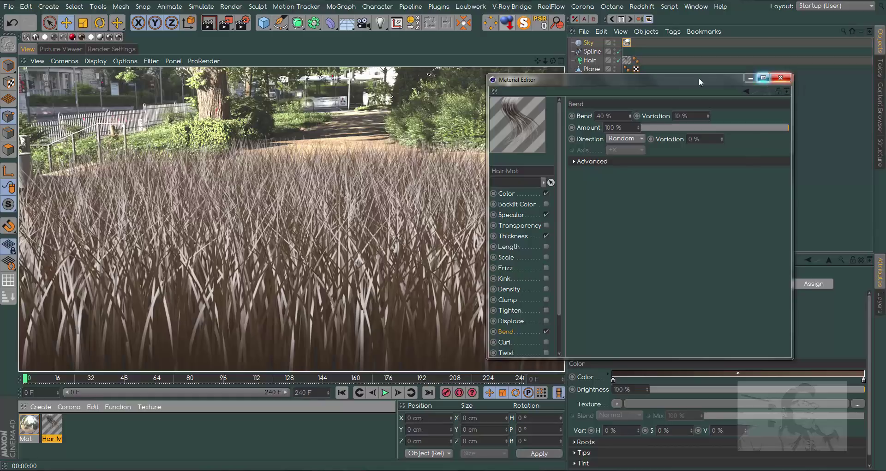
drag(693, 77, 761, 70)
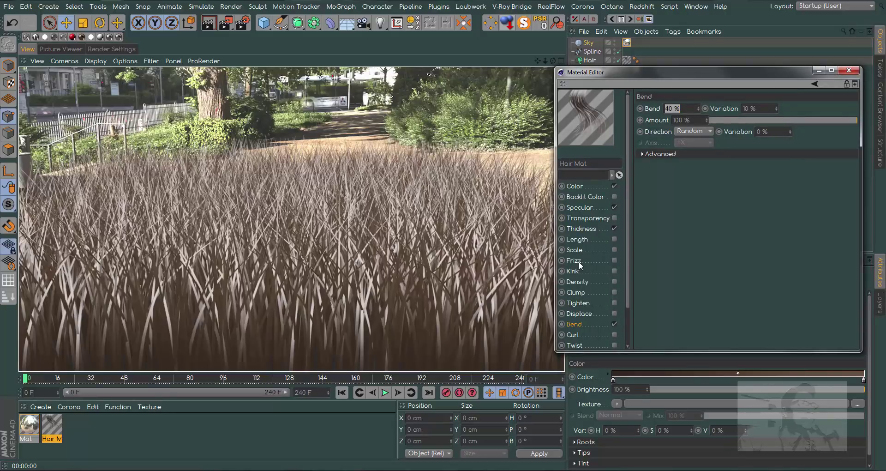
Enable Frizz on Hair Mat, test Kink with preview renders, then leave Kink off
click(614, 261)
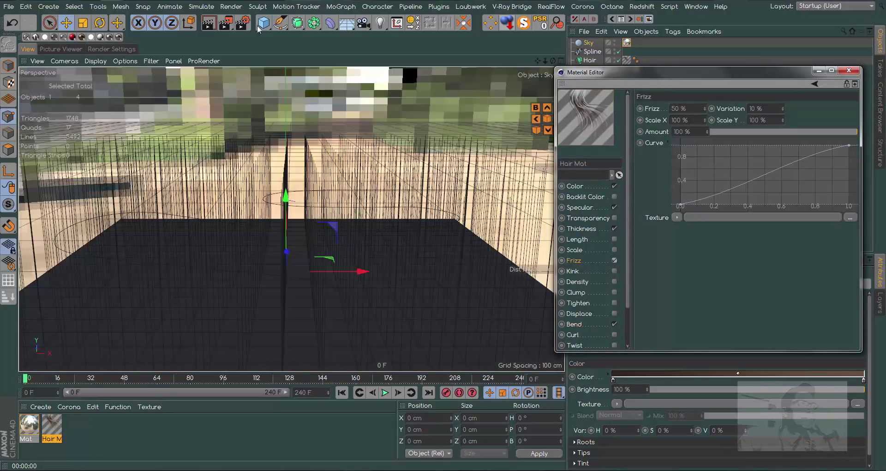
click(212, 26)
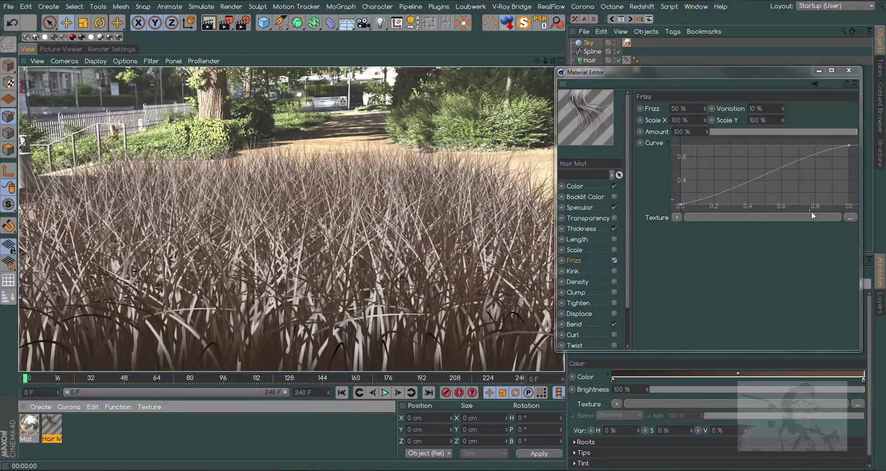
click(614, 271)
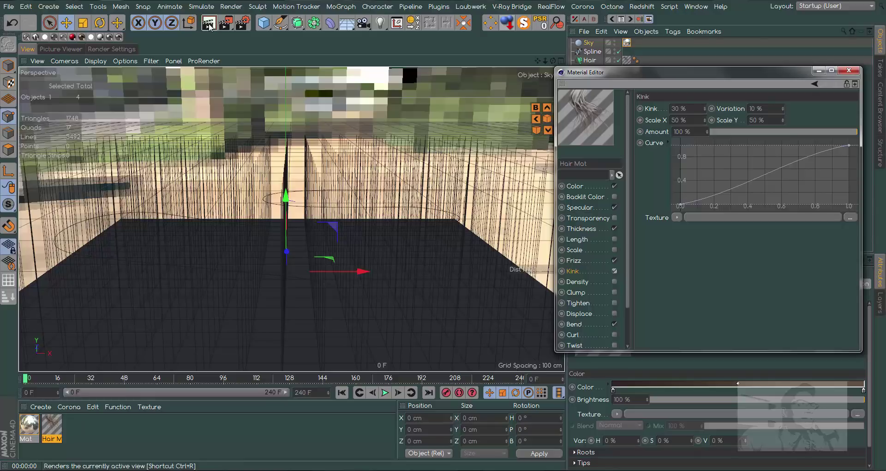
click(209, 26)
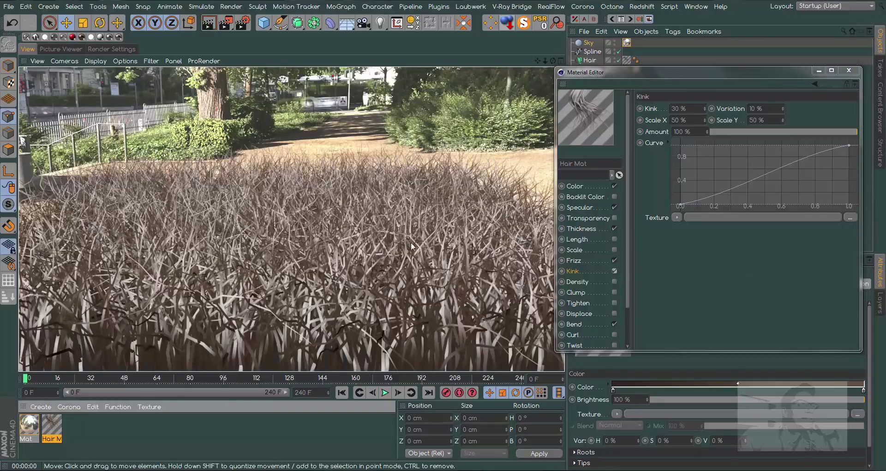
click(614, 270)
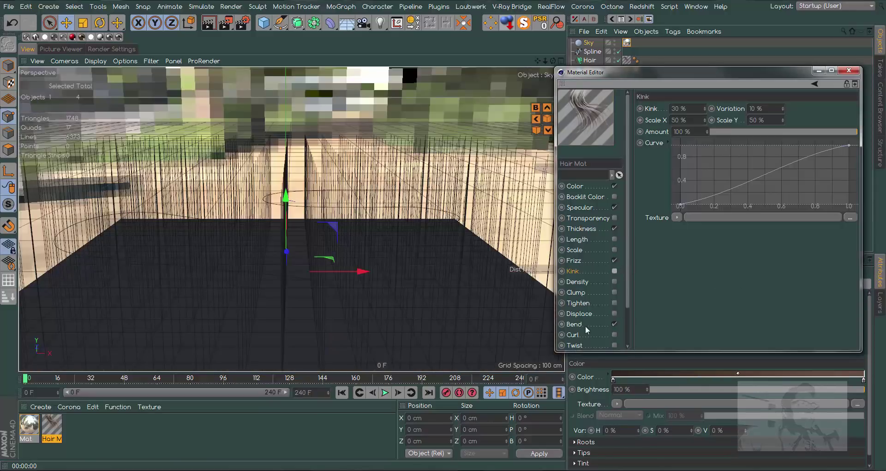
click(206, 28)
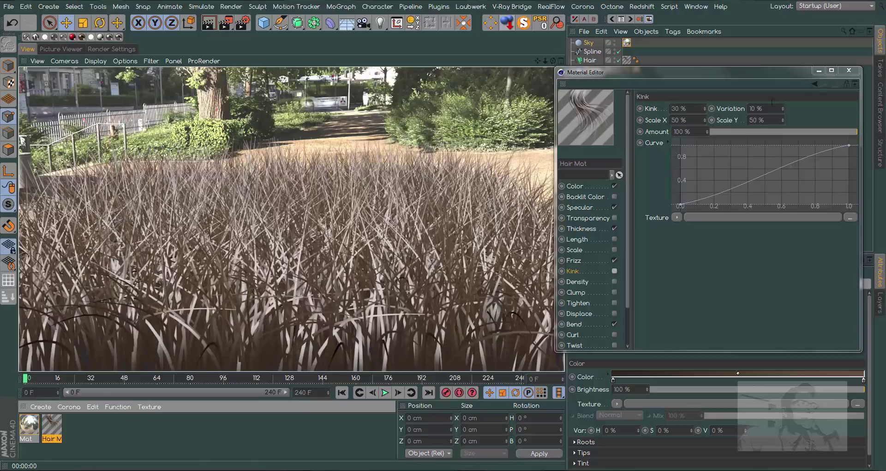
Close the material editor and reposition the camera over the grass
click(849, 71)
drag(537, 61, 550, 64)
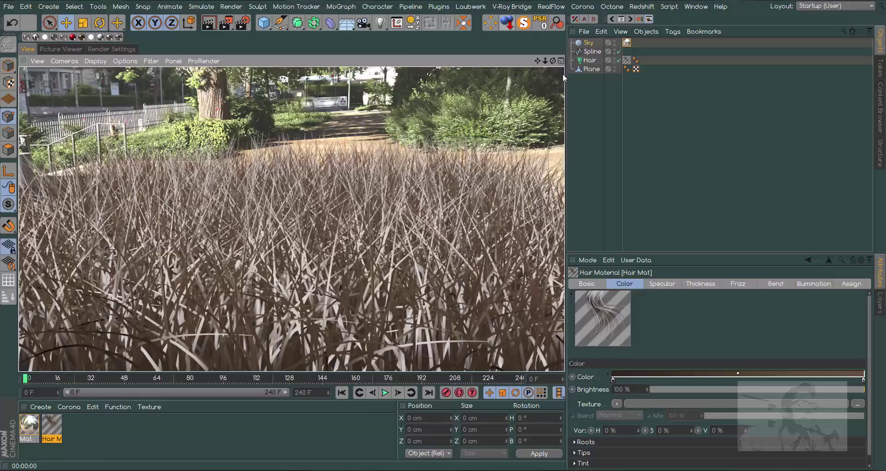
mouse_move(538, 59)
mouse_down()
mouse_move(531, 62)
mouse_move(537, 74)
mouse_up()
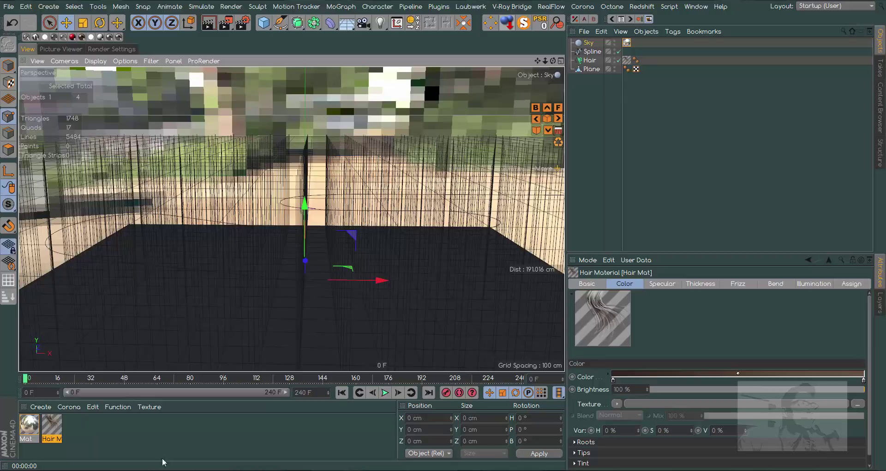
Create Mat.1 with Grass High Res.jpg as its colour texture and drag it onto the Plane
double_click(71, 425)
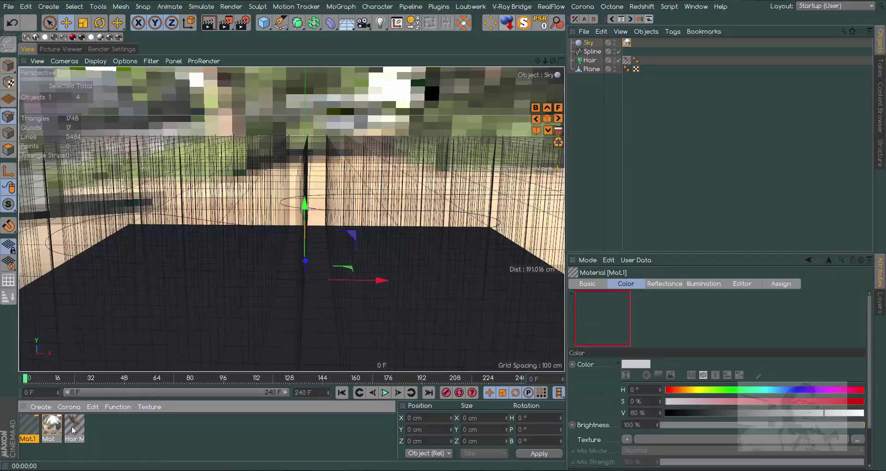
double_click(29, 427)
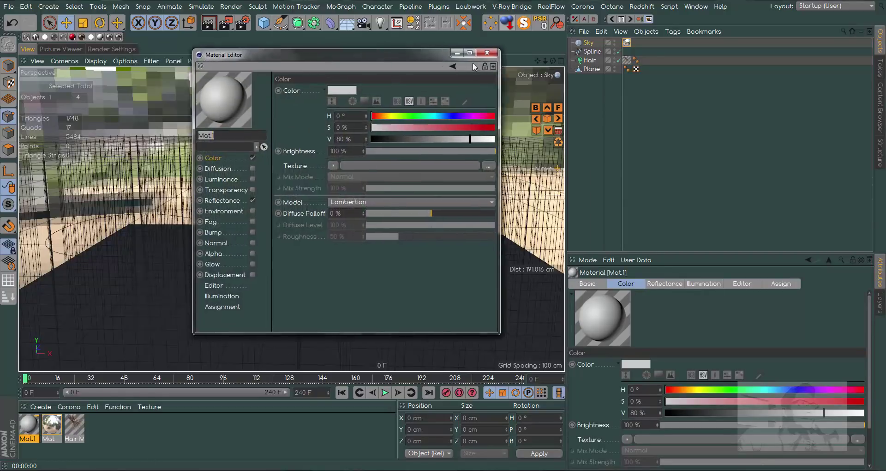
drag(472, 64, 623, 67)
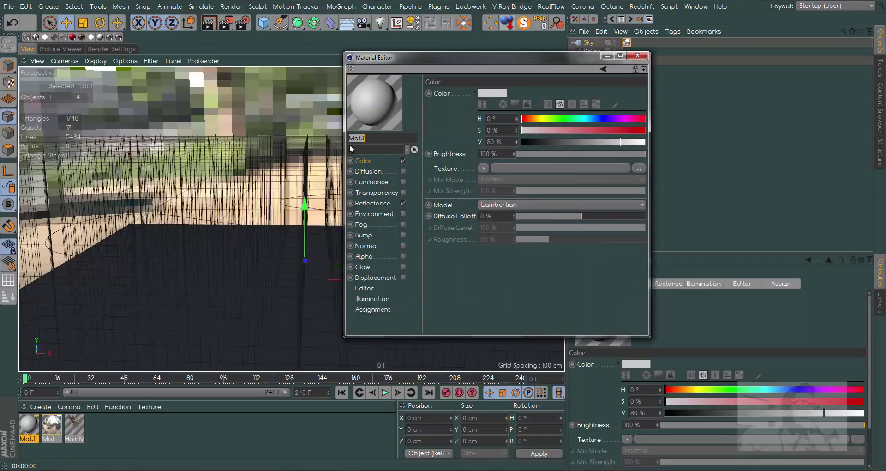
click(639, 169)
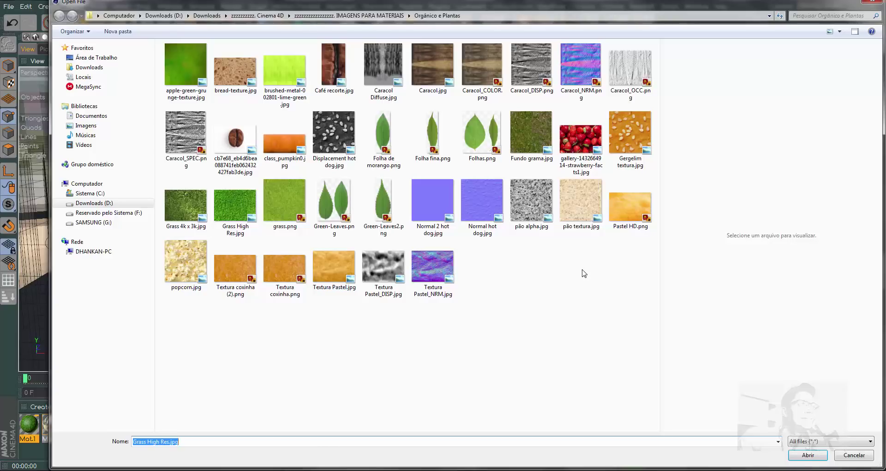
double_click(234, 203)
click(511, 269)
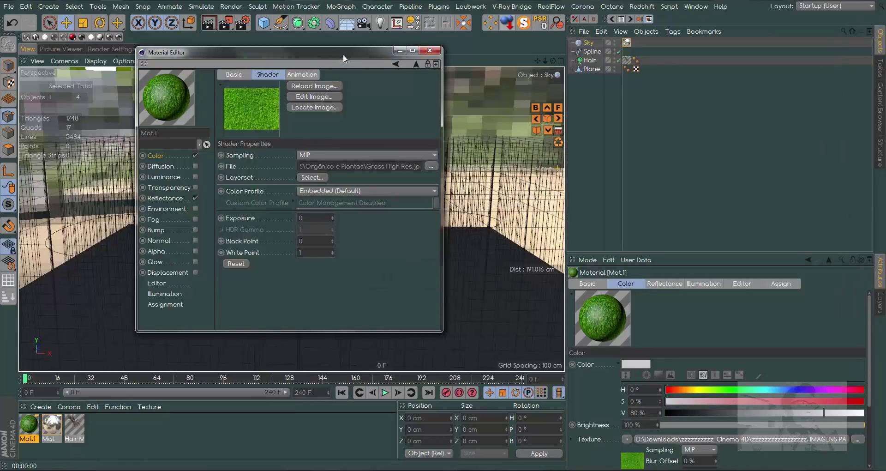
drag(343, 54, 521, 53)
click(607, 49)
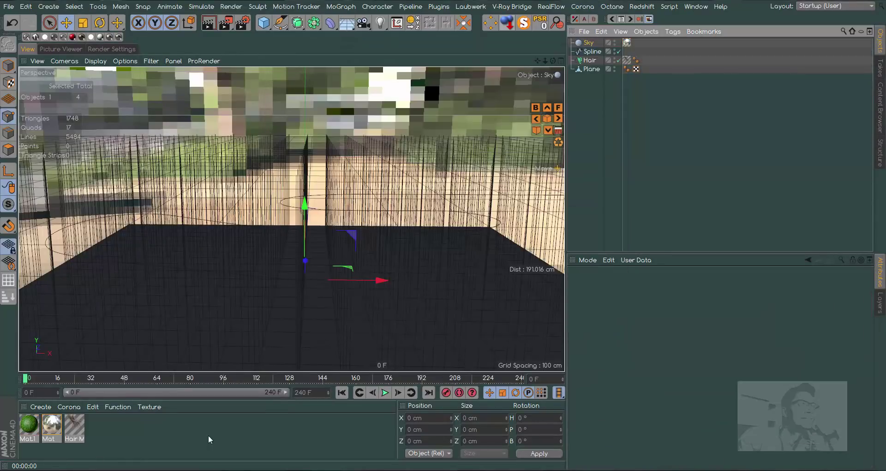
mouse_move(30, 424)
mouse_down()
mouse_move(583, 105)
mouse_move(600, 69)
mouse_up()
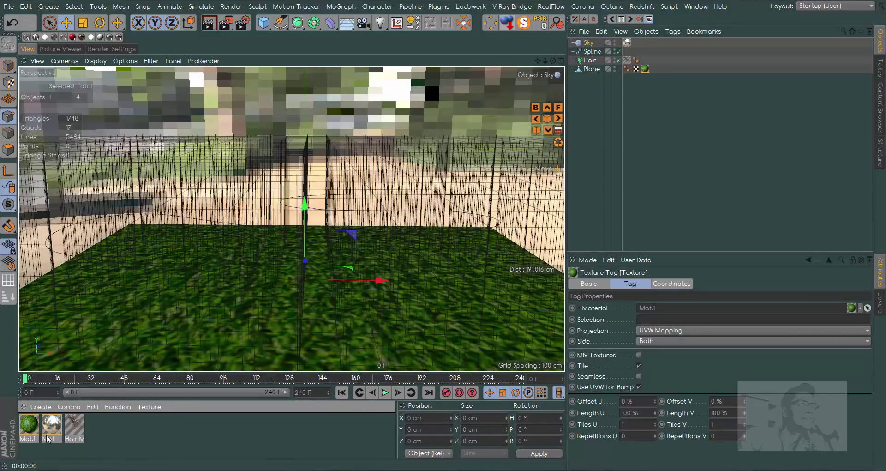
Load Grass High Res.jpg into Hair Mat's colour texture without copying it, and render a preview
double_click(75, 427)
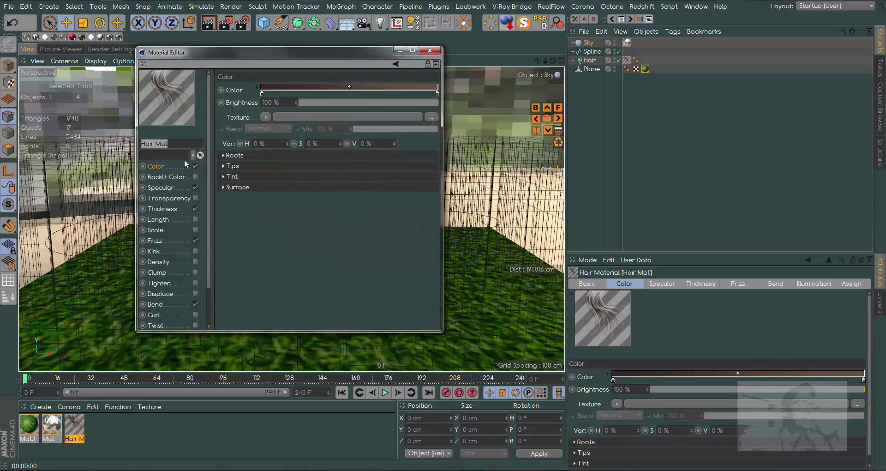
click(430, 115)
double_click(238, 209)
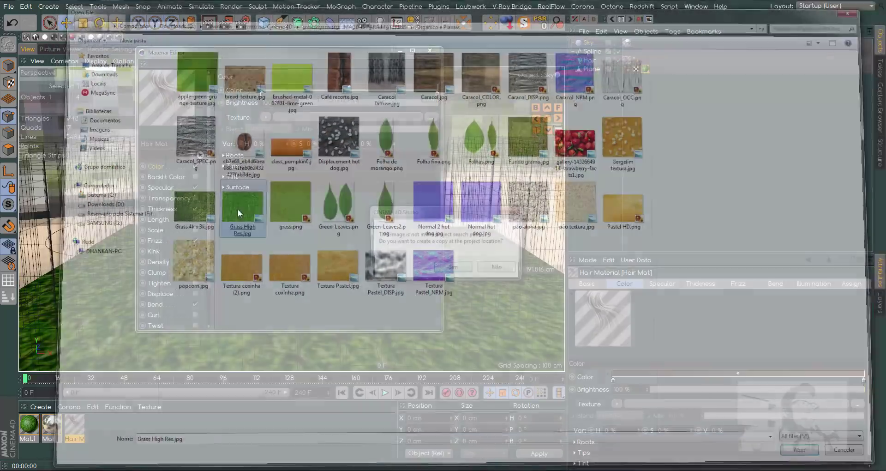
click(498, 267)
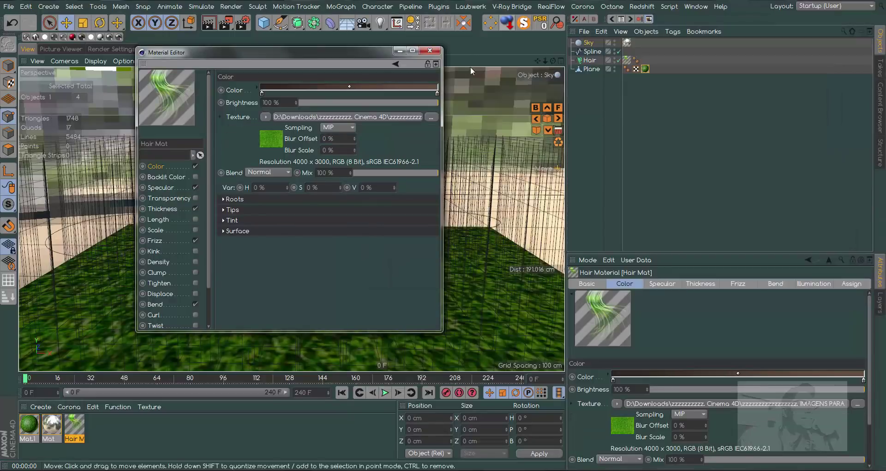
click(430, 51)
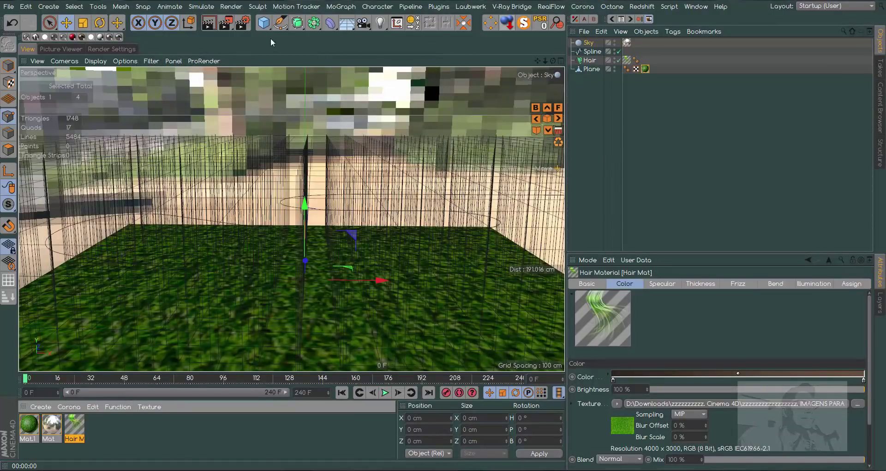
click(208, 23)
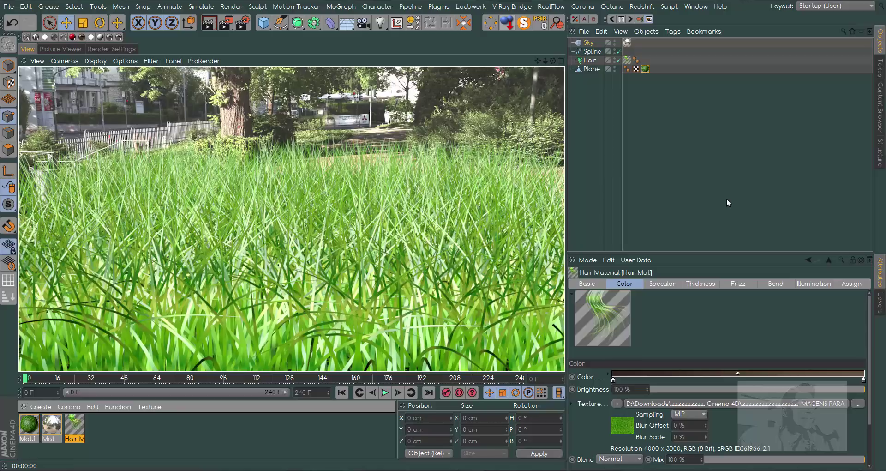
click(27, 425)
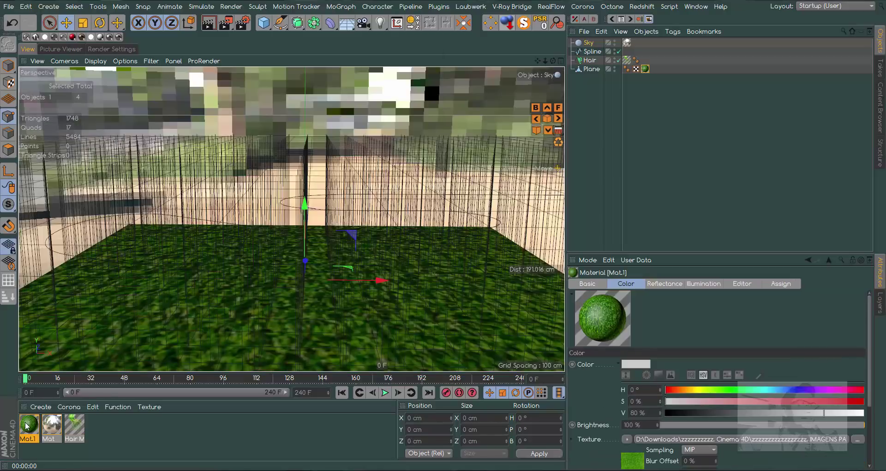
Change the far-end knot of Hair Mat's colour gradient to saturated dark green (H 131°, S 100%)
double_click(28, 425)
click(422, 51)
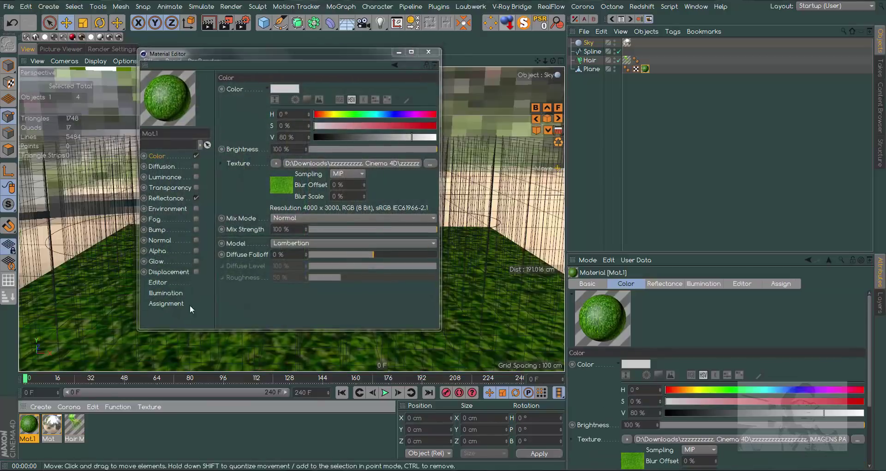
double_click(74, 427)
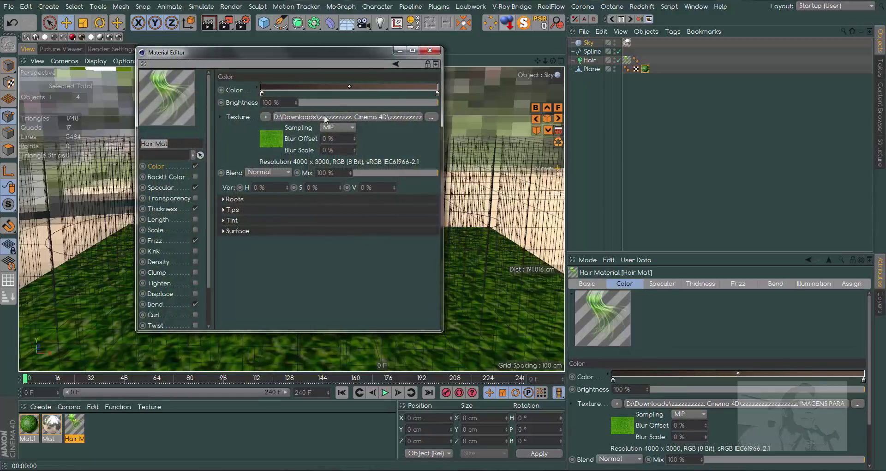
click(261, 93)
double_click(262, 93)
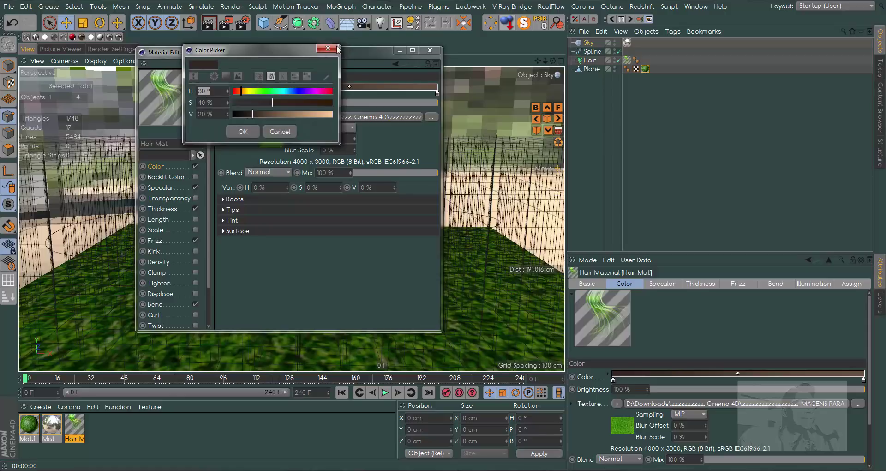
key(Return)
double_click(438, 94)
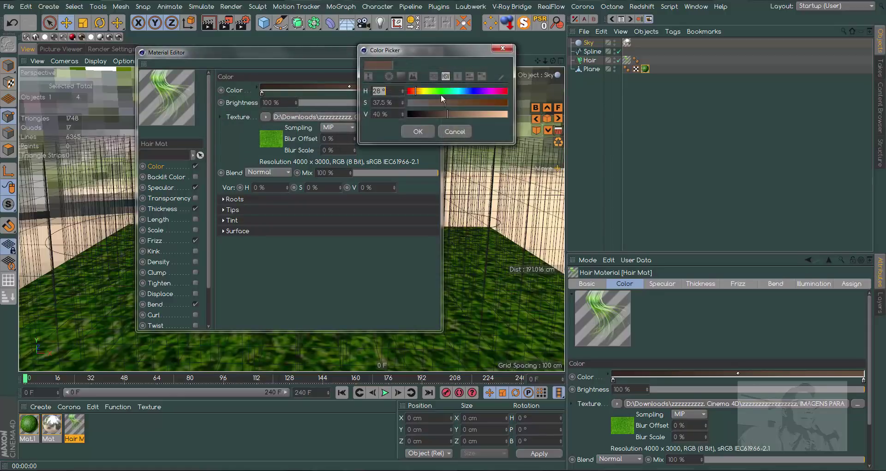
click(444, 91)
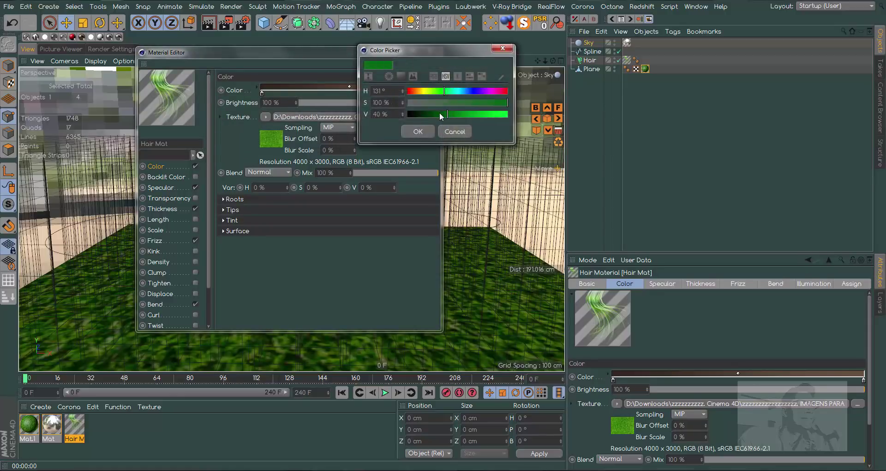
click(418, 131)
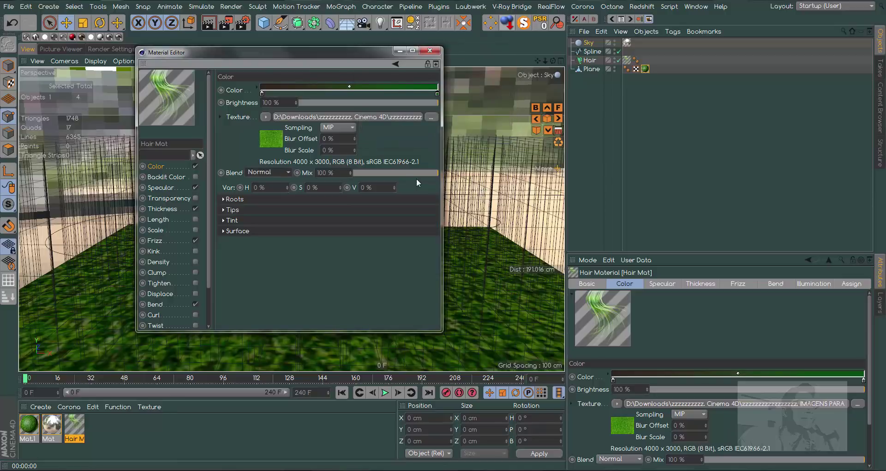
Set the grass texture's blend mix to 40% and render to check the green hair
drag(398, 173, 383, 173)
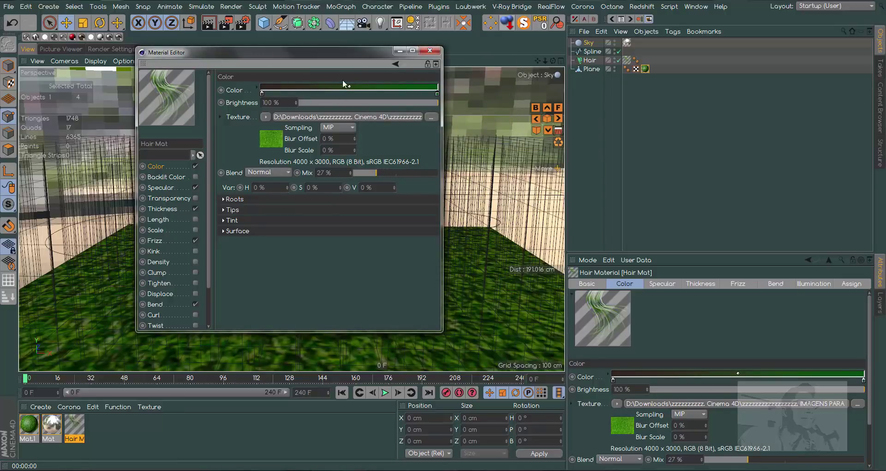
drag(430, 52, 430, 72)
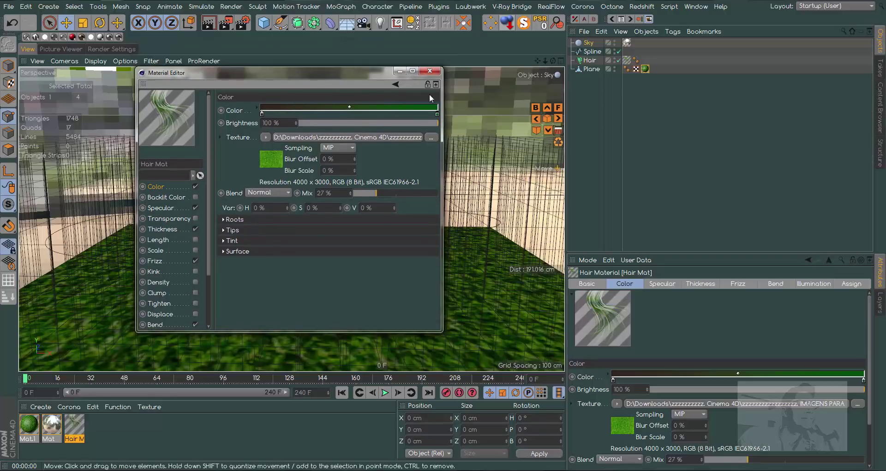
click(385, 192)
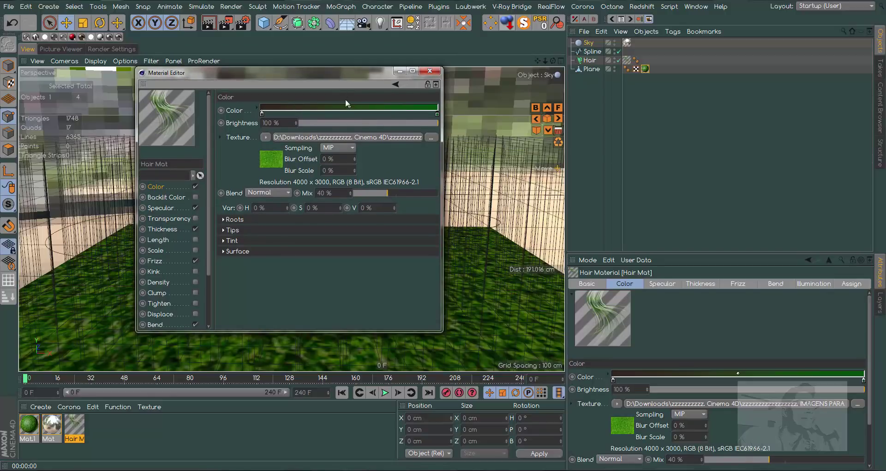
drag(307, 73, 629, 88)
click(214, 27)
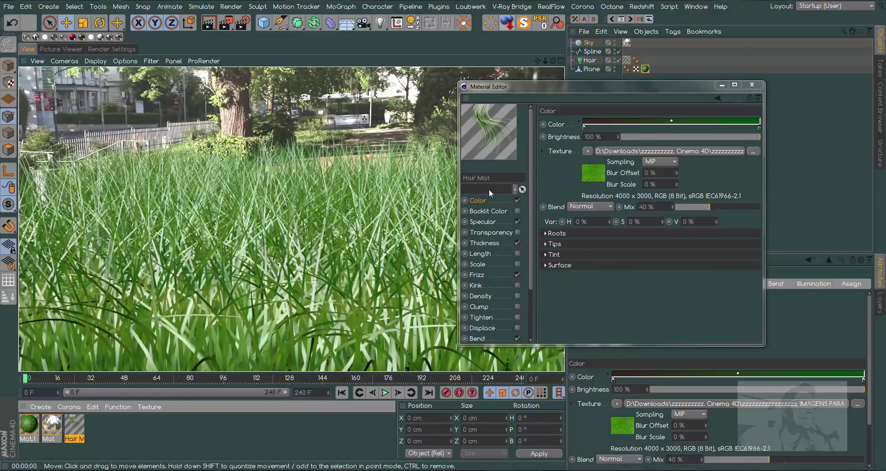
click(752, 85)
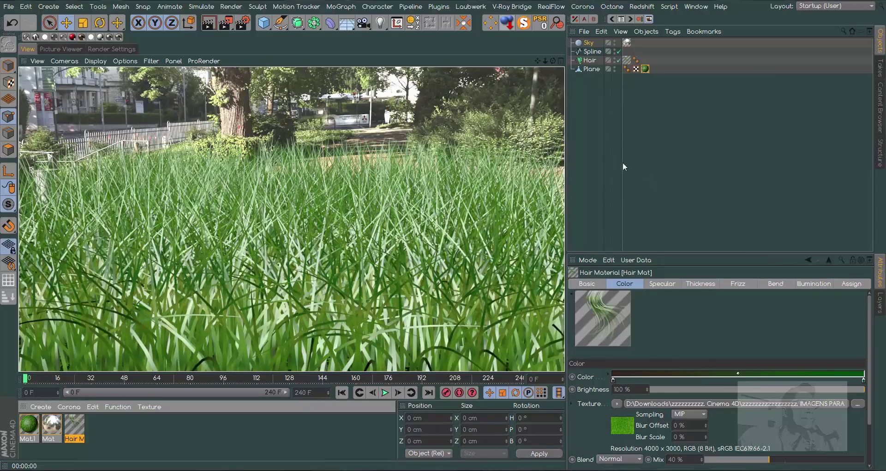
click(321, 448)
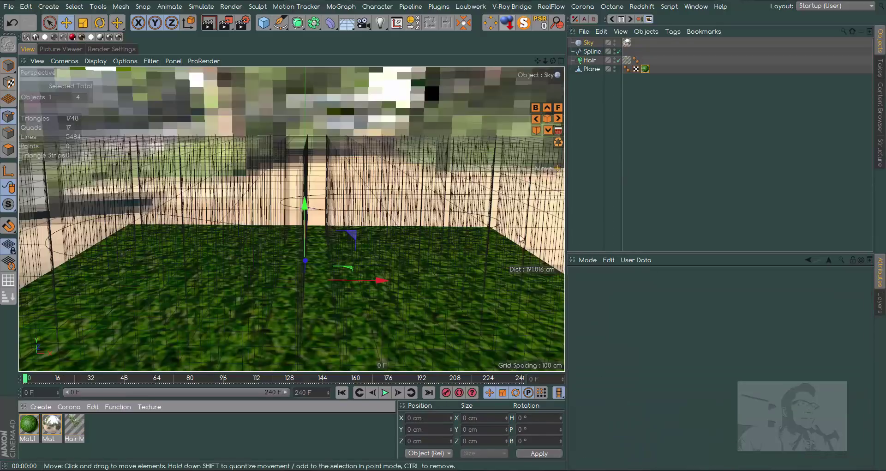
Add a Sphere primitive and scale it down to roughly 19% of its size
click(274, 28)
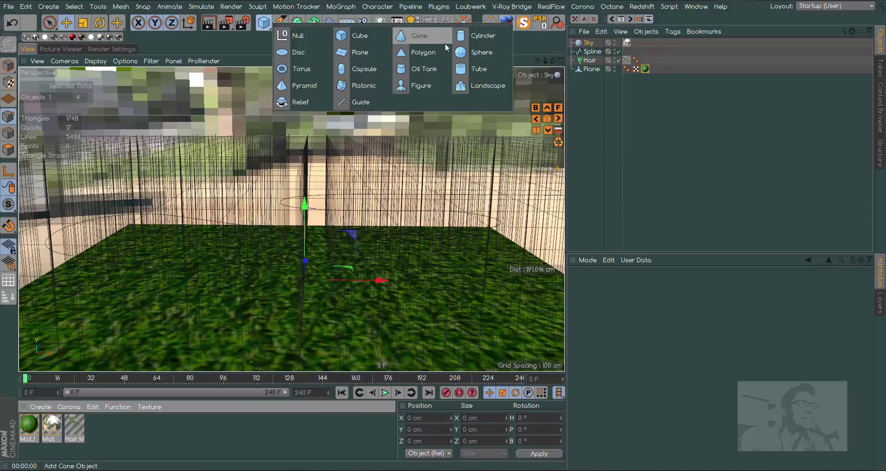
click(491, 59)
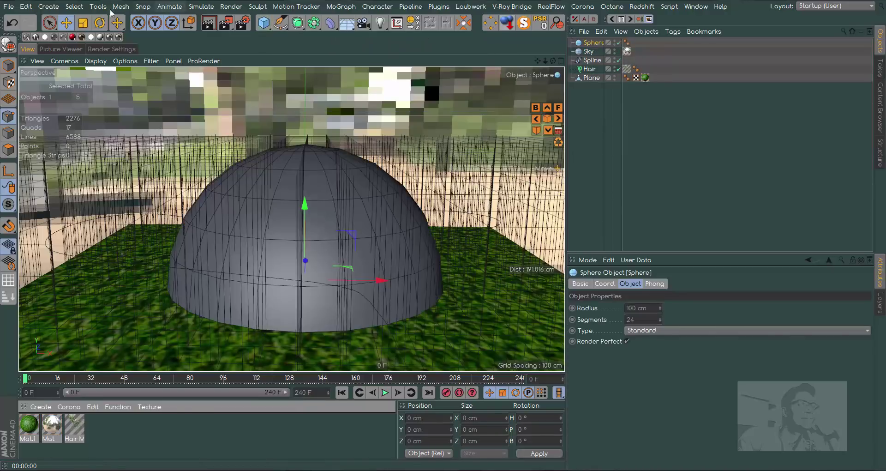
click(83, 22)
mouse_move(503, 159)
mouse_down()
mouse_move(113, 153)
mouse_move(263, 176)
mouse_up()
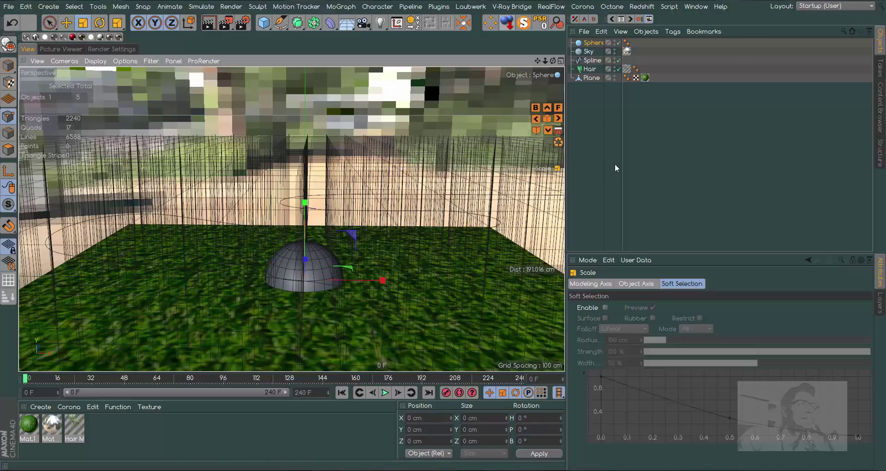
Create a new material Mat.2 and turn off its Color channel
double_click(98, 431)
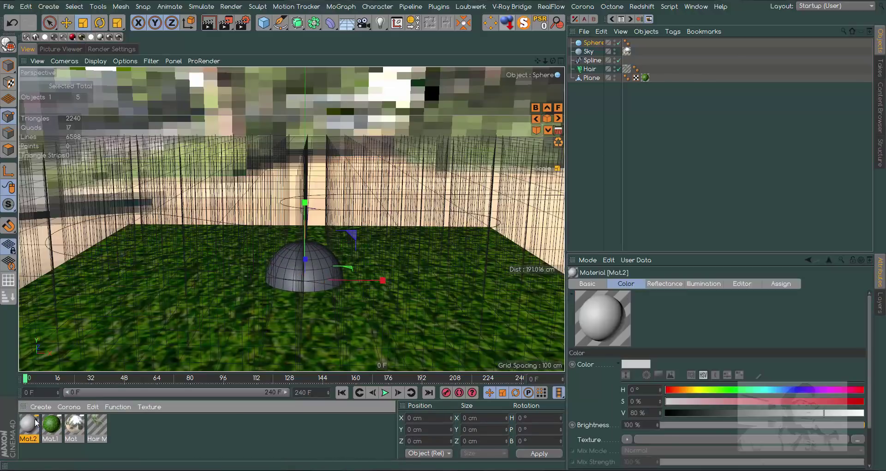
double_click(29, 426)
drag(342, 62, 577, 67)
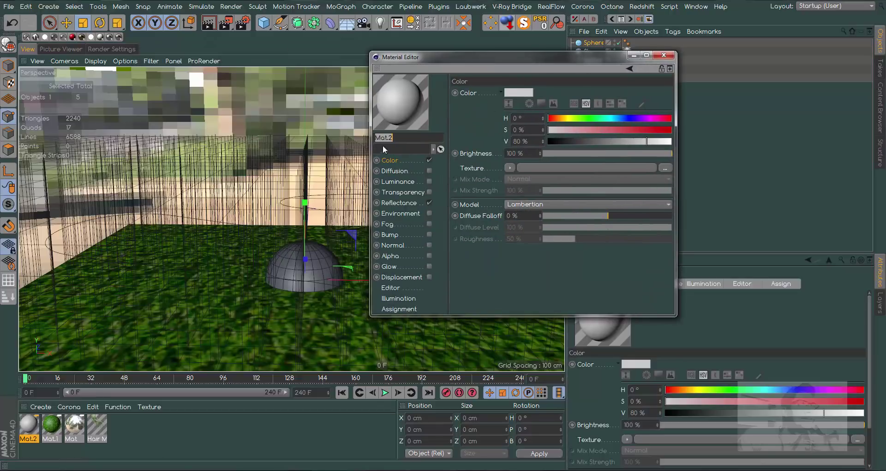
click(509, 167)
mouse_move(533, 360)
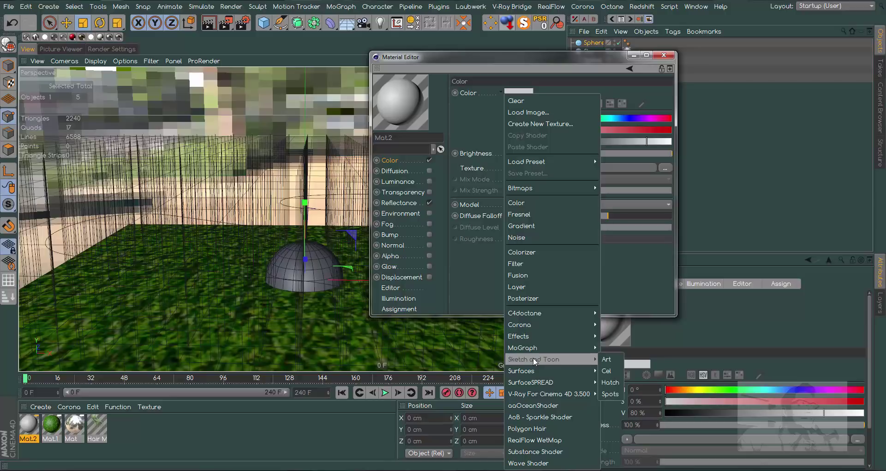
click(469, 235)
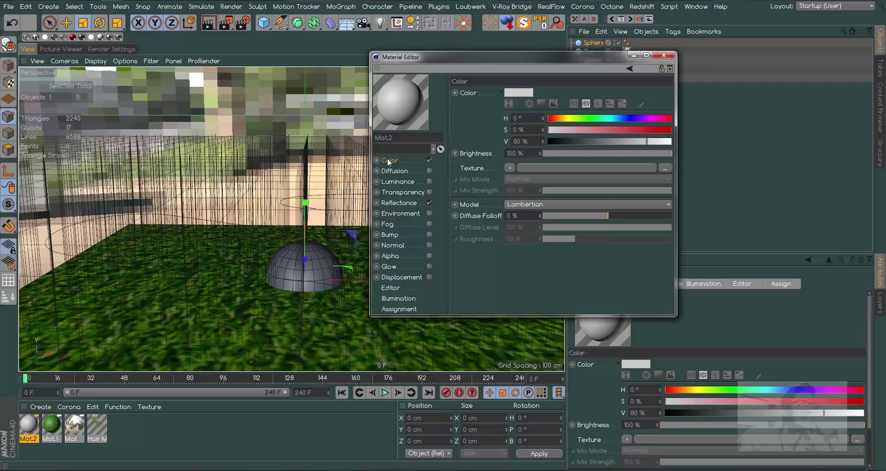
click(429, 160)
Add a GGX reflection layer to Mat.2 and tint its layer colour blue (HSV 219°, 100%, 100%)
click(410, 203)
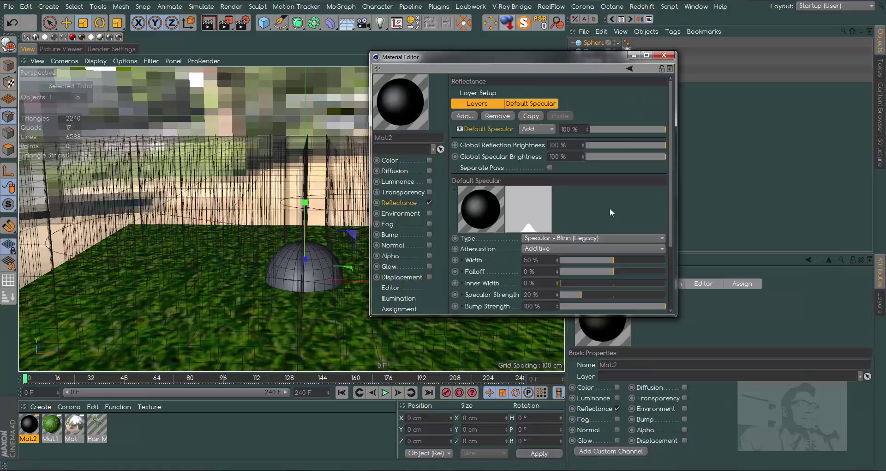
click(469, 116)
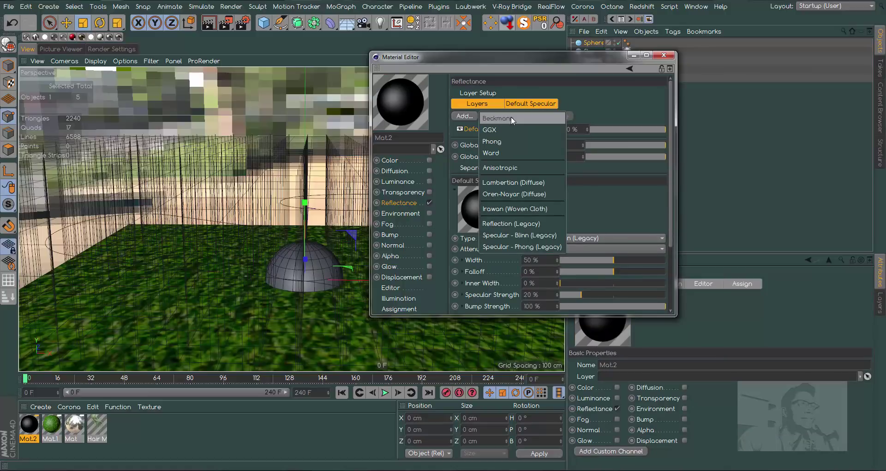
click(495, 130)
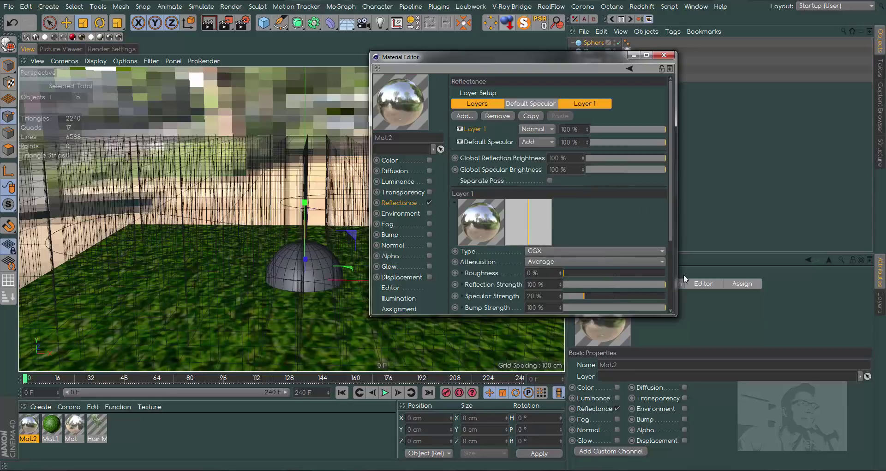
scroll(671, 236, down, 3)
scroll(674, 298, down, 2)
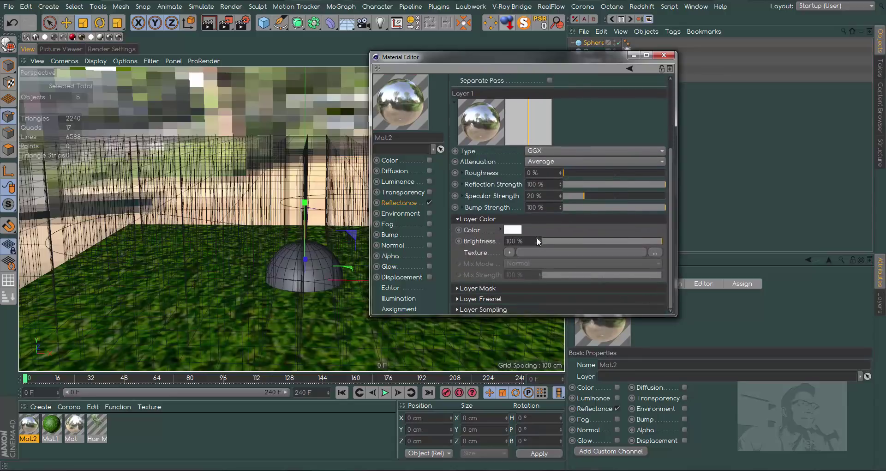
click(519, 231)
drag(536, 228, 591, 250)
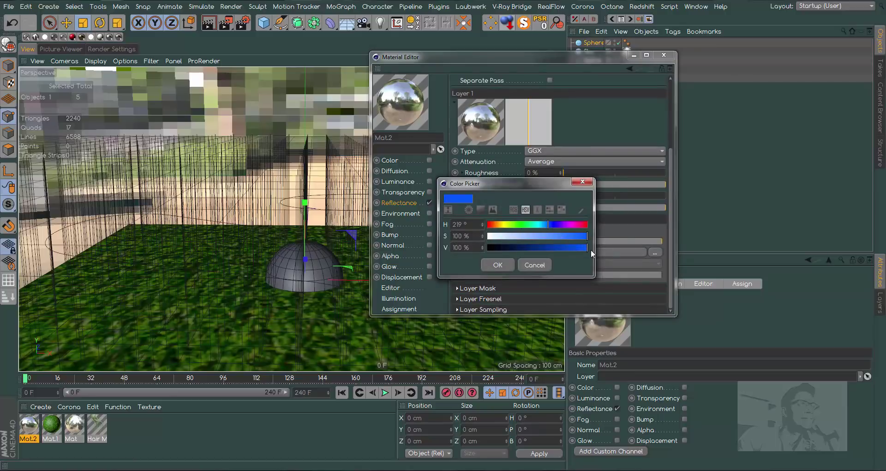
click(498, 265)
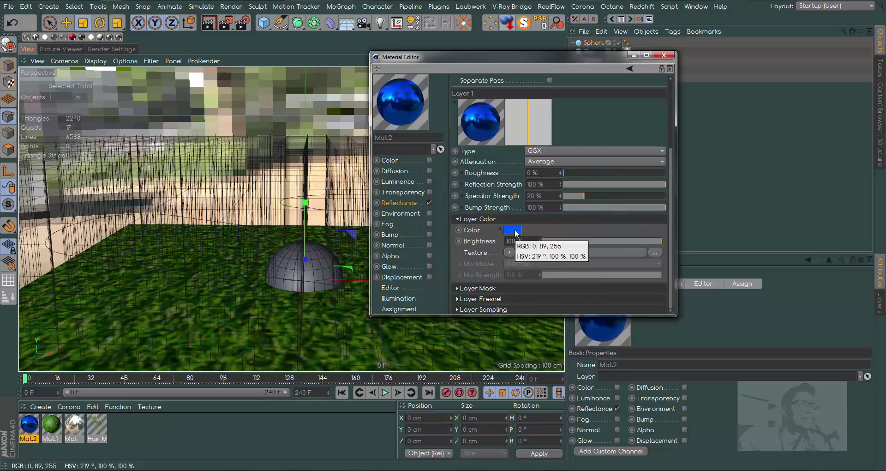
Enable Mat.2's Alpha channel with a Tiles shader using the Circles 2 pattern
click(430, 256)
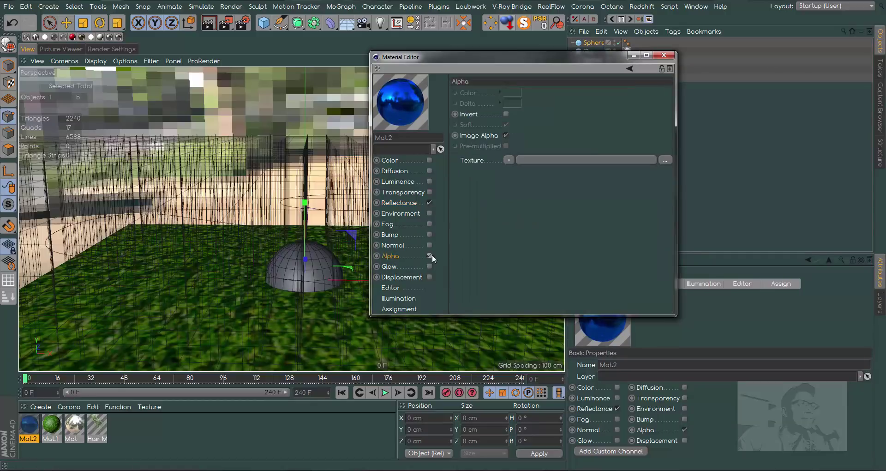
click(510, 161)
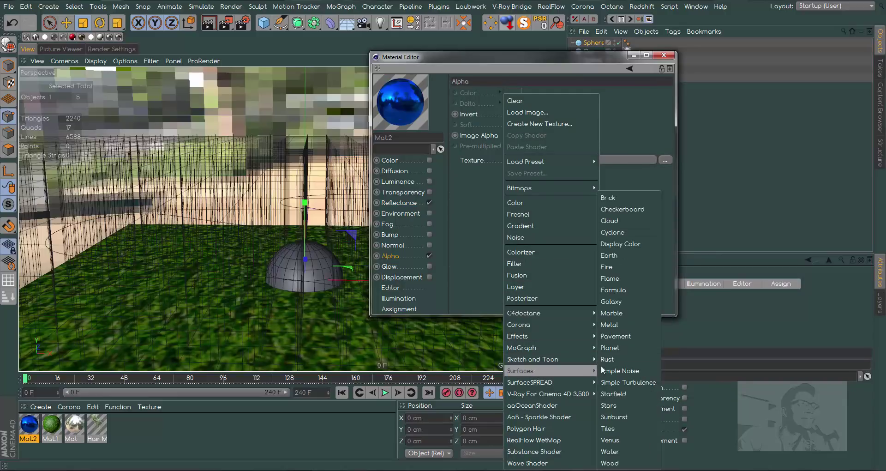
mouse_move(521, 370)
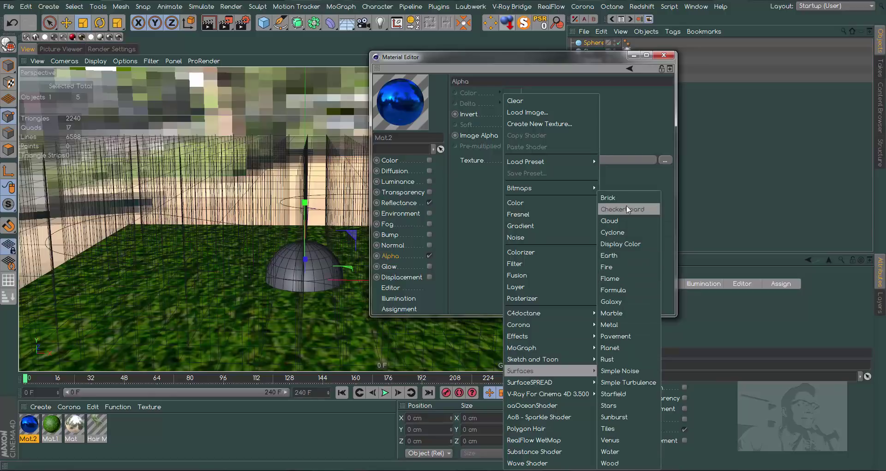
click(614, 428)
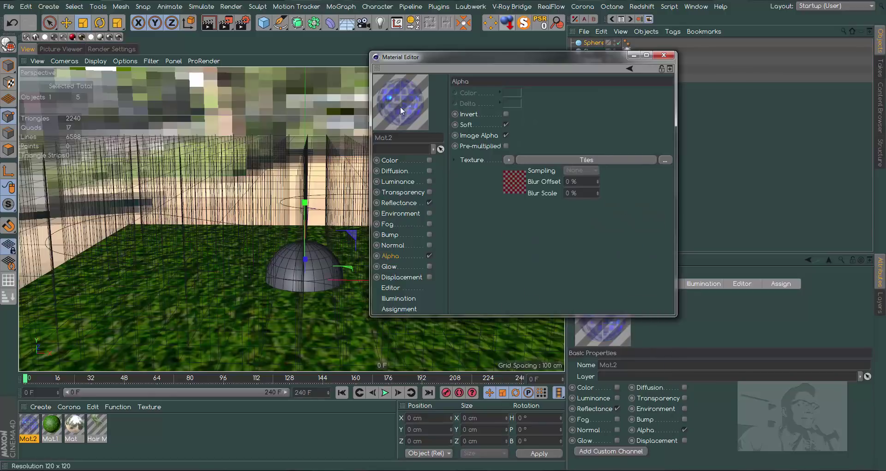
click(517, 180)
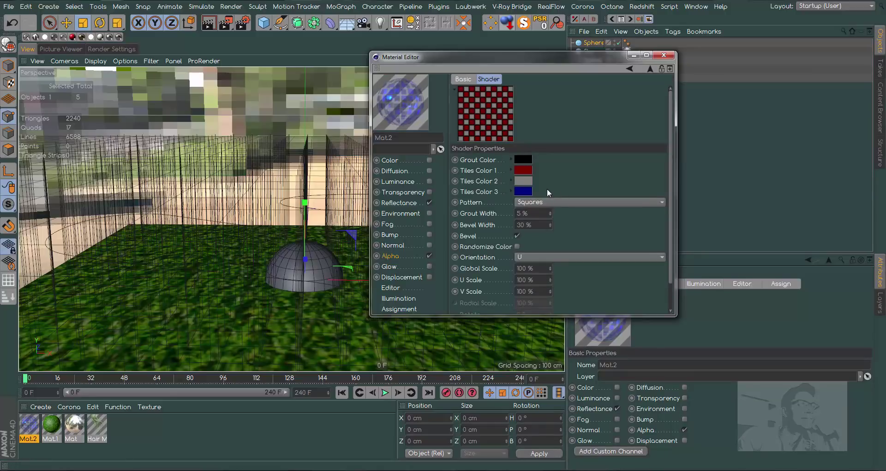
click(547, 201)
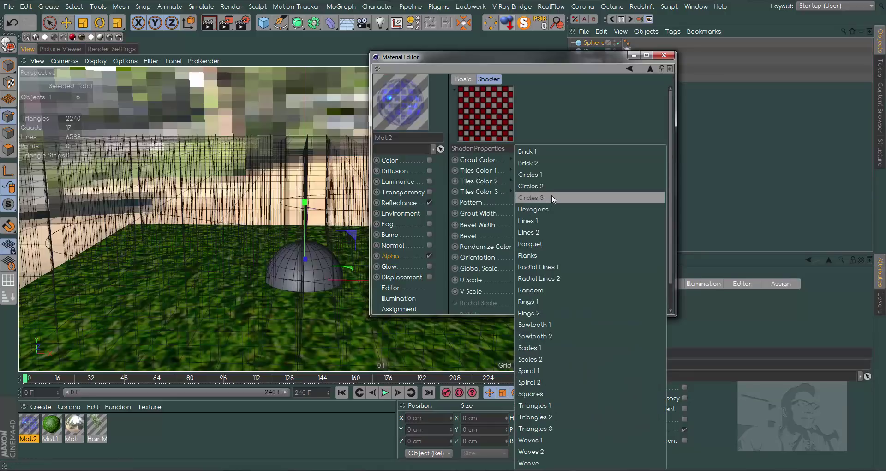
click(552, 186)
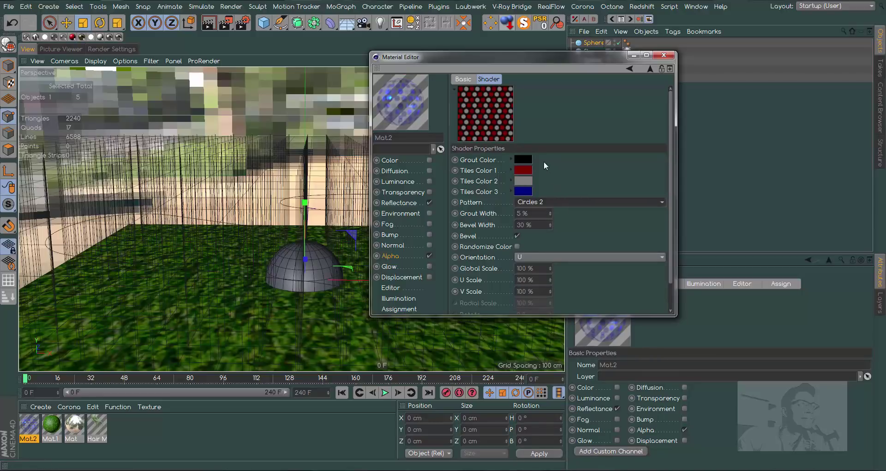
Make the Tiles grout colour white and Tiles Colors 1–3 black, then close the editor
click(527, 159)
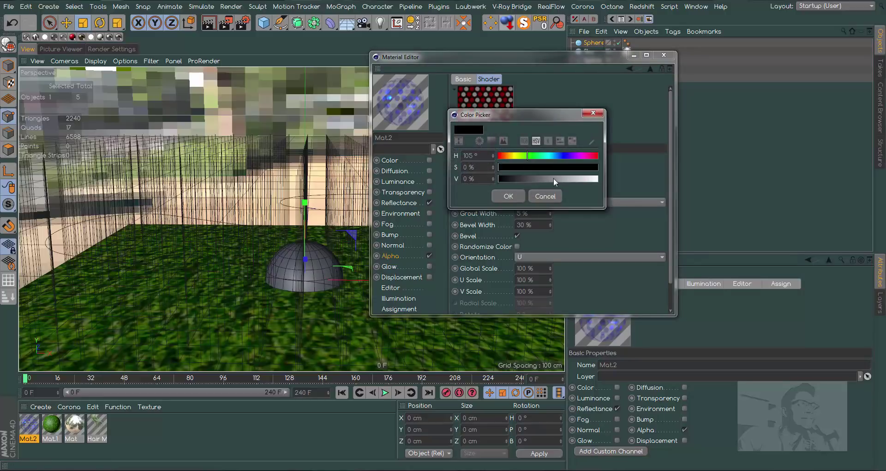
drag(554, 181, 610, 183)
click(512, 197)
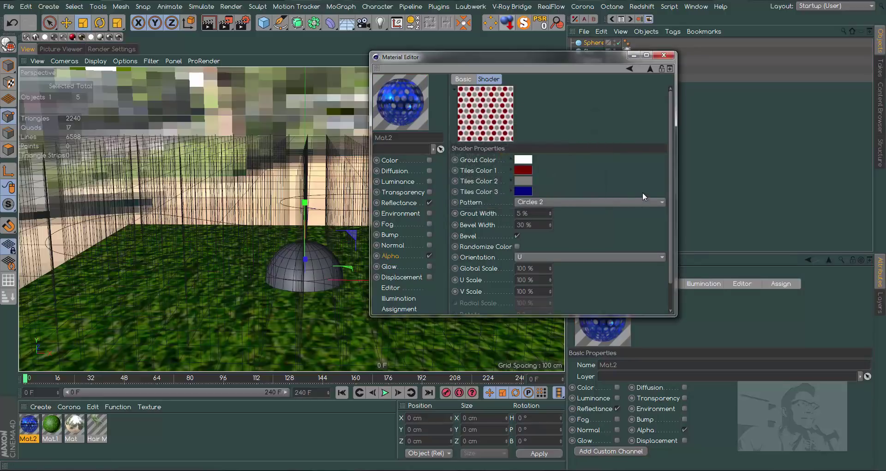
click(526, 169)
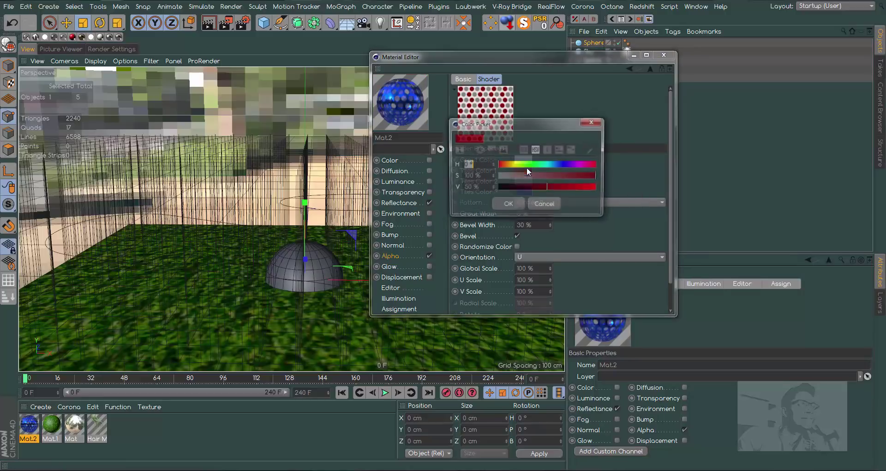
drag(547, 189, 496, 187)
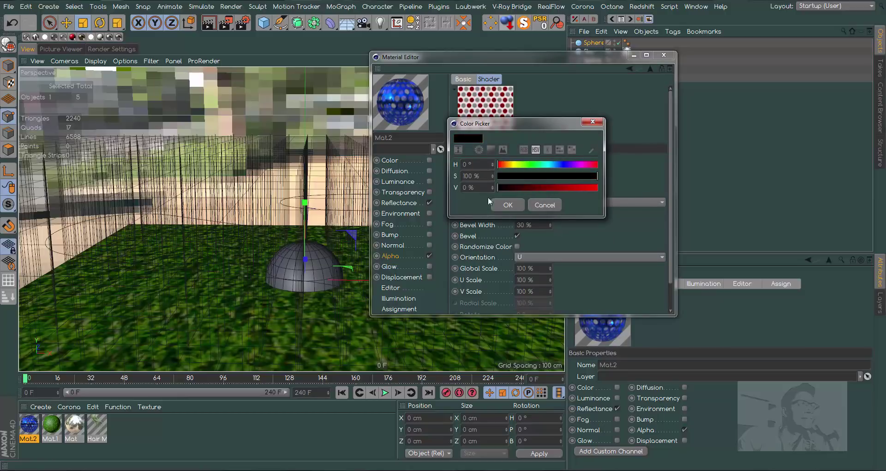
click(507, 205)
click(528, 180)
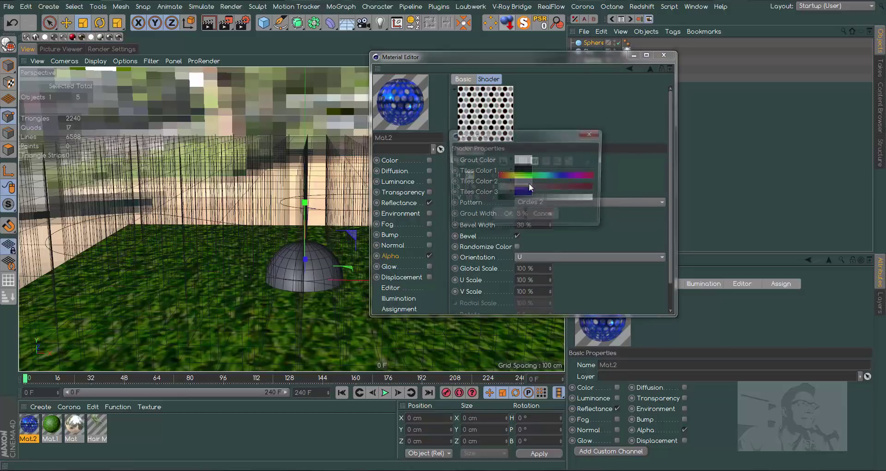
click(508, 216)
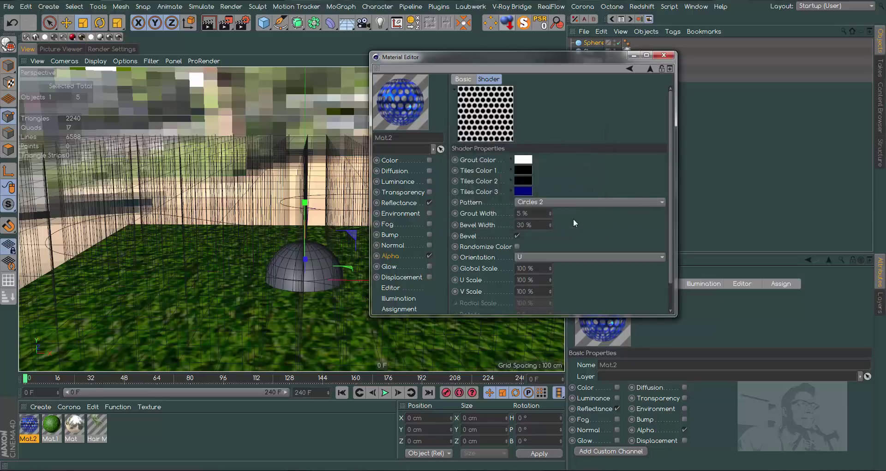
click(523, 191)
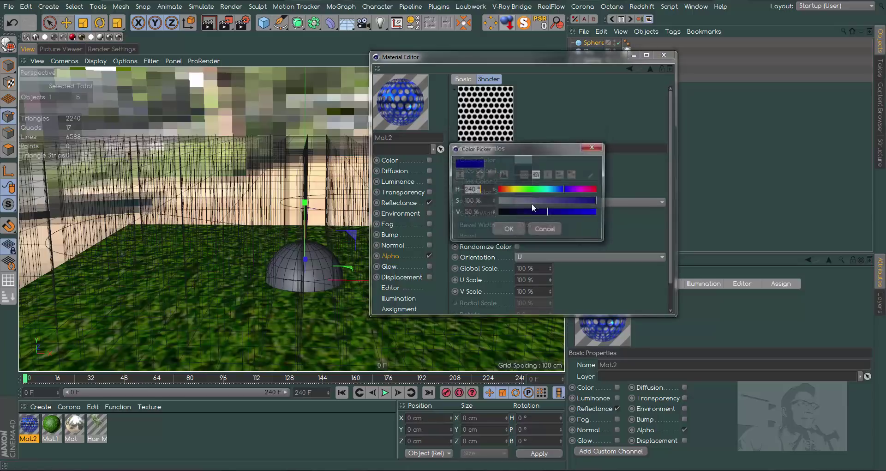
drag(538, 212, 484, 223)
click(517, 230)
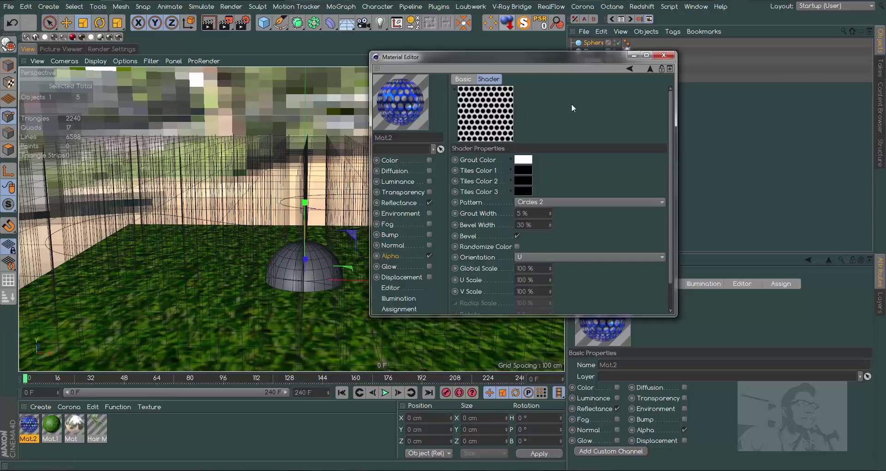
click(665, 56)
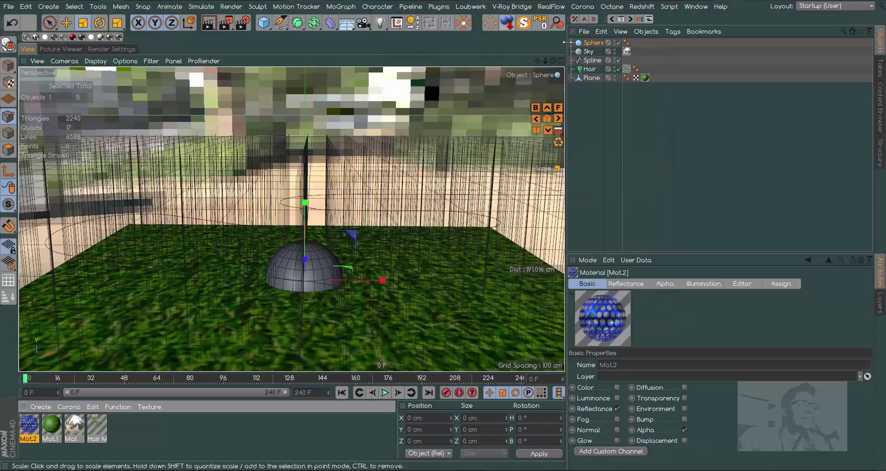
Make the sphere an 80-segment Hexahedron and apply Mat.2 to it
click(592, 42)
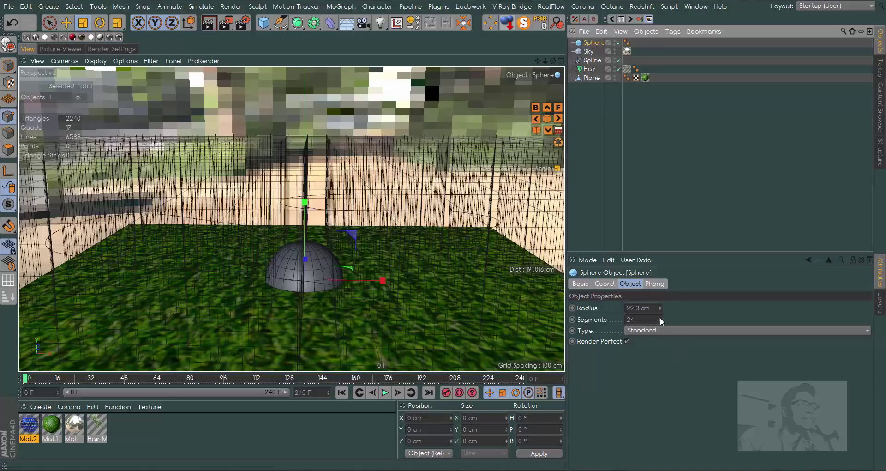
mouse_move(660, 317)
mouse_down()
mouse_move(660, 300)
mouse_move(660, 314)
mouse_up()
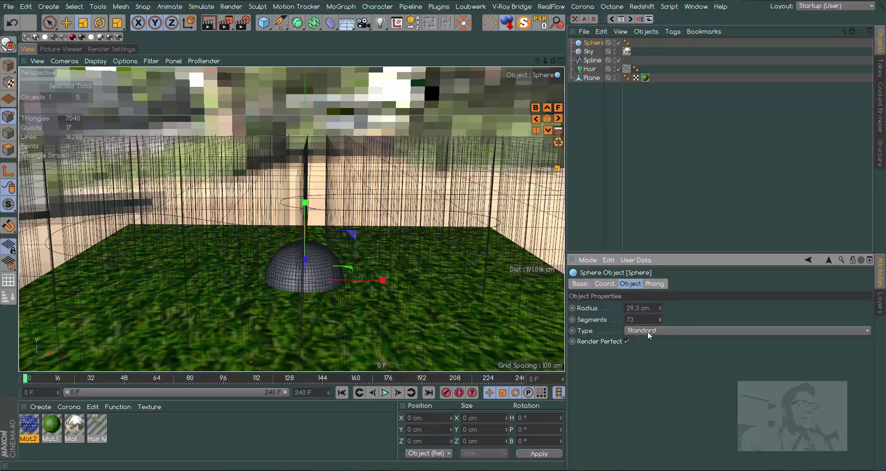
click(649, 334)
click(667, 366)
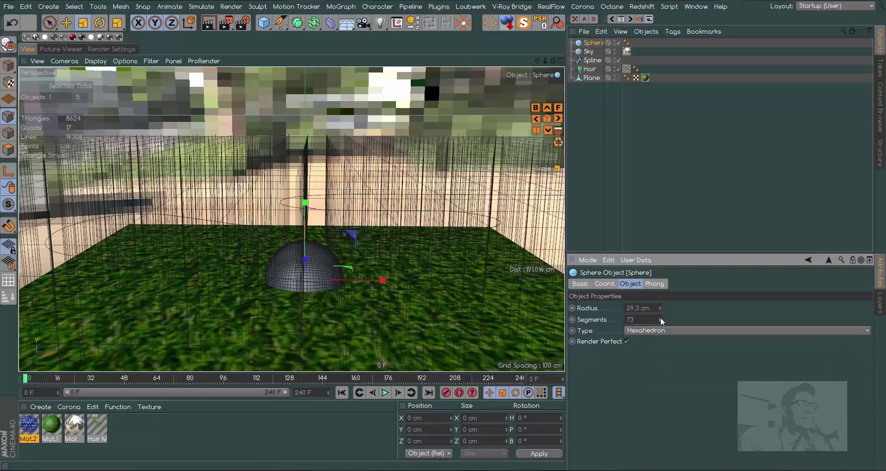
drag(658, 316, 659, 316)
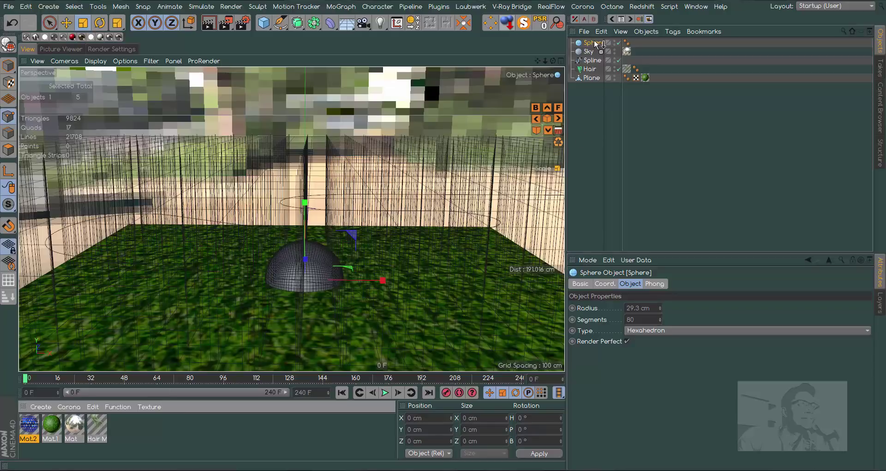
drag(598, 45, 598, 44)
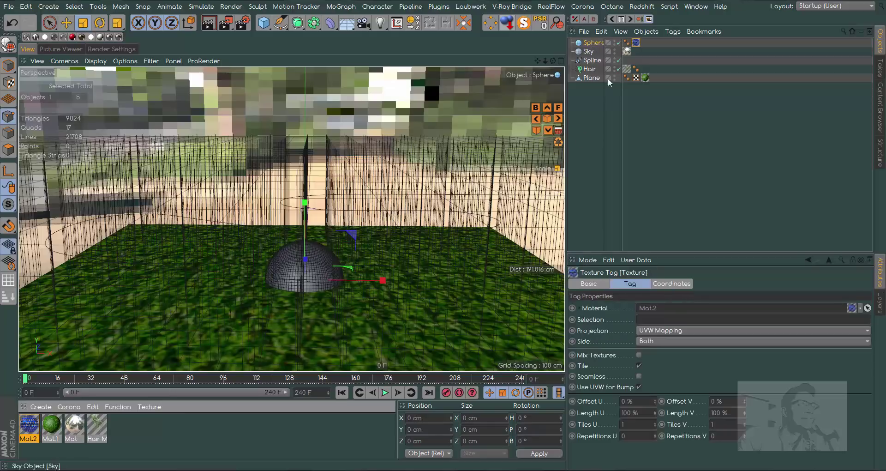
click(66, 23)
Lift the sphere above the grass and reopen Mat.2's Tiles shader settings
drag(304, 202, 309, 111)
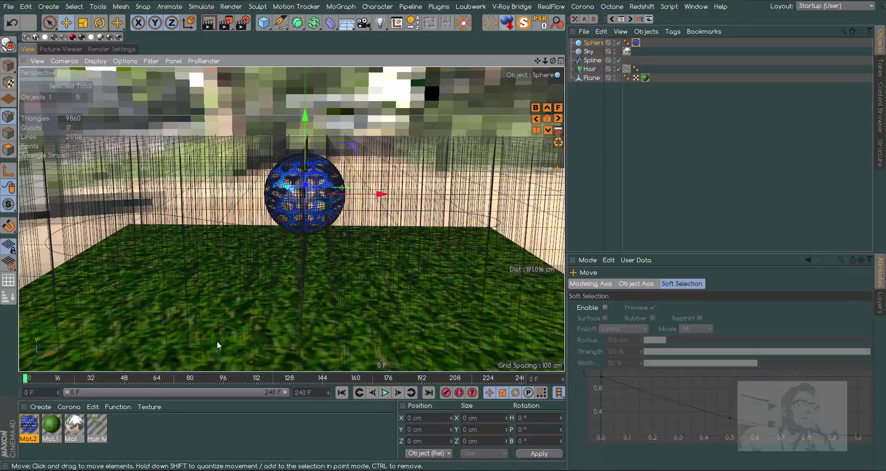
double_click(28, 424)
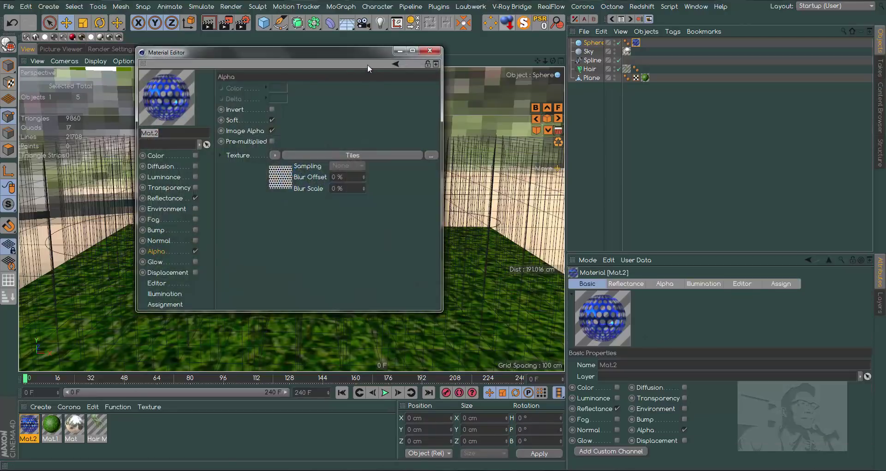
drag(368, 53, 566, 62)
click(481, 185)
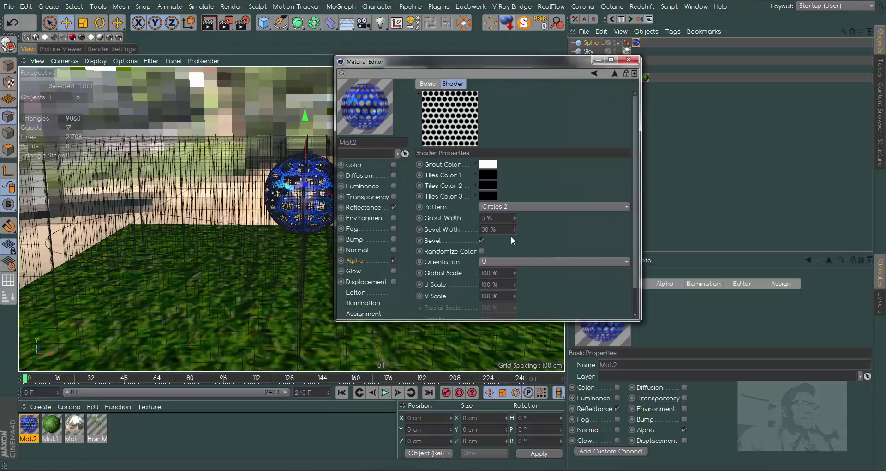
drag(523, 62, 620, 61)
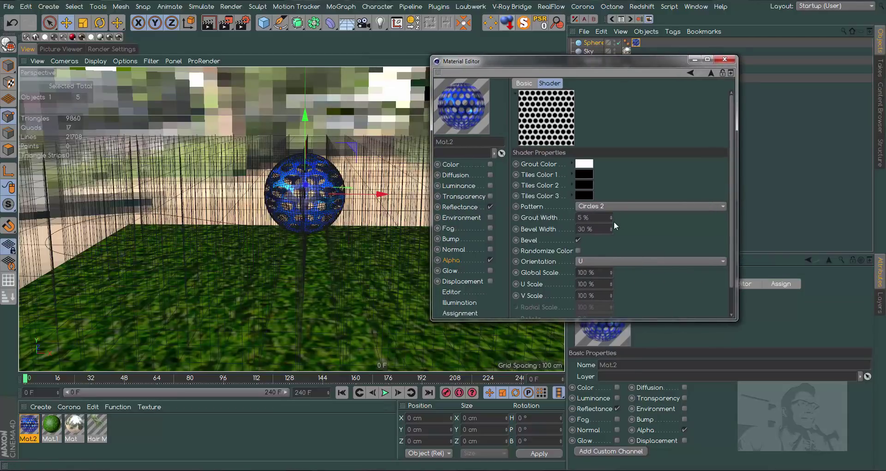
Set the Tiles grout width to 40 % and bevel width to 100 %, then close the editor
drag(611, 227, 652, 241)
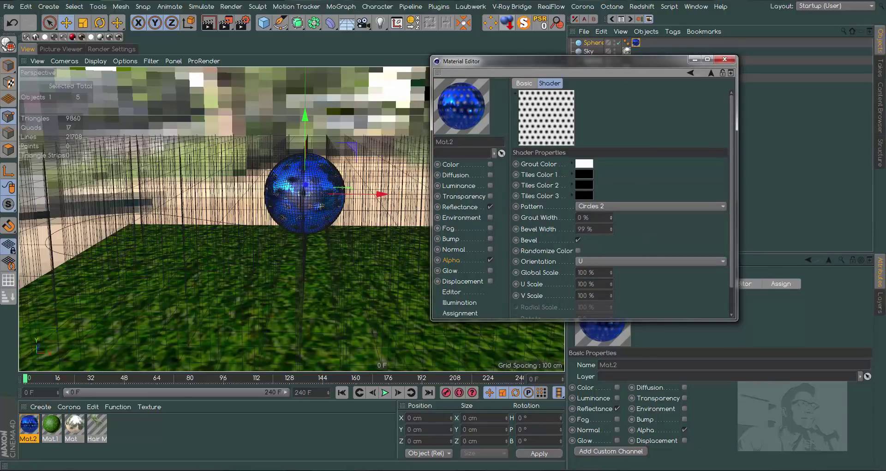
drag(612, 216, 610, 215)
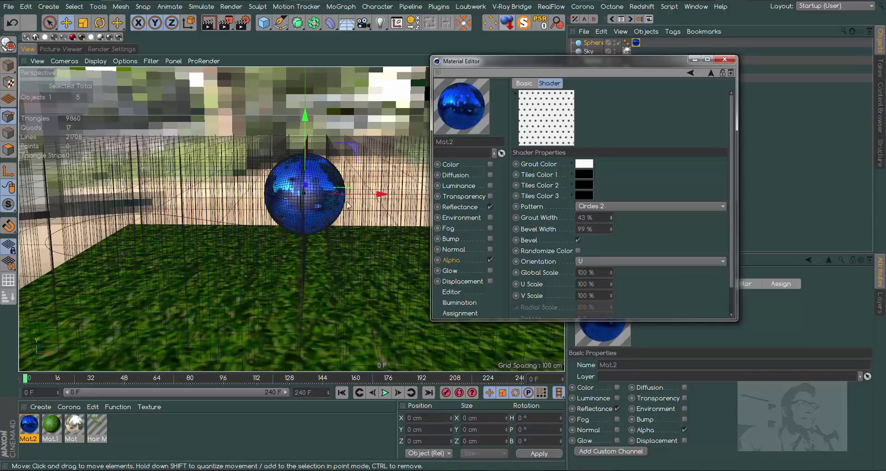
drag(612, 218, 612, 217)
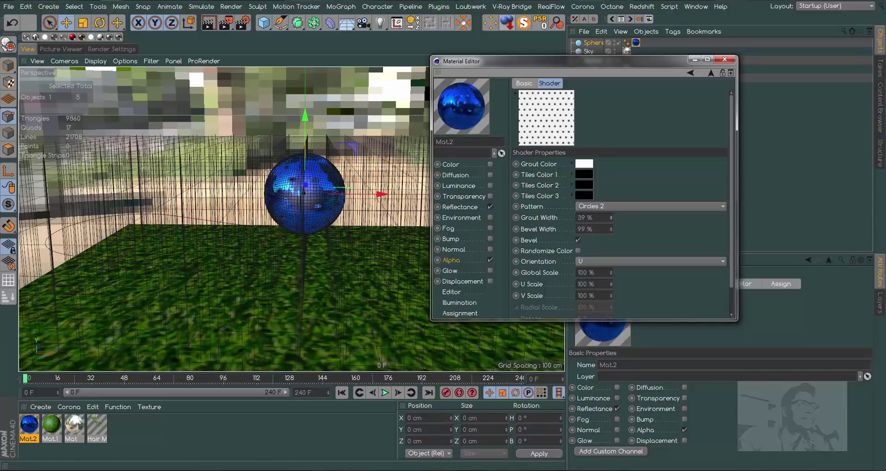
click(611, 227)
click(725, 59)
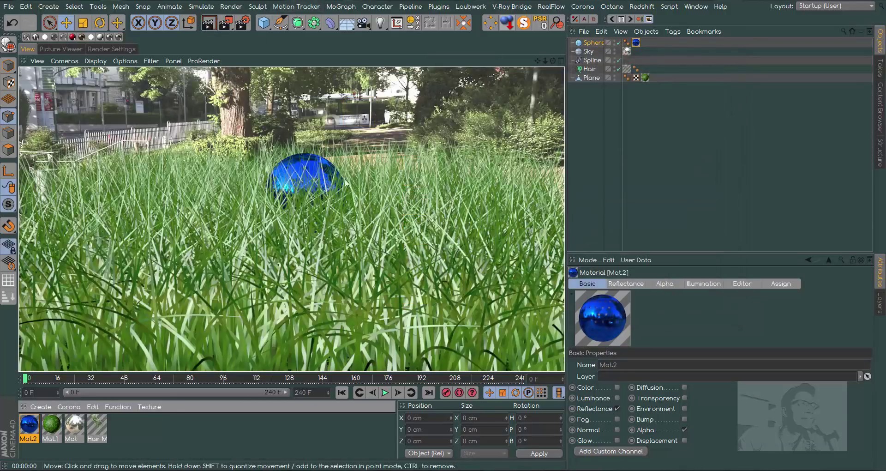
Raise the sphere further up on Y with the Move tool
click(74, 27)
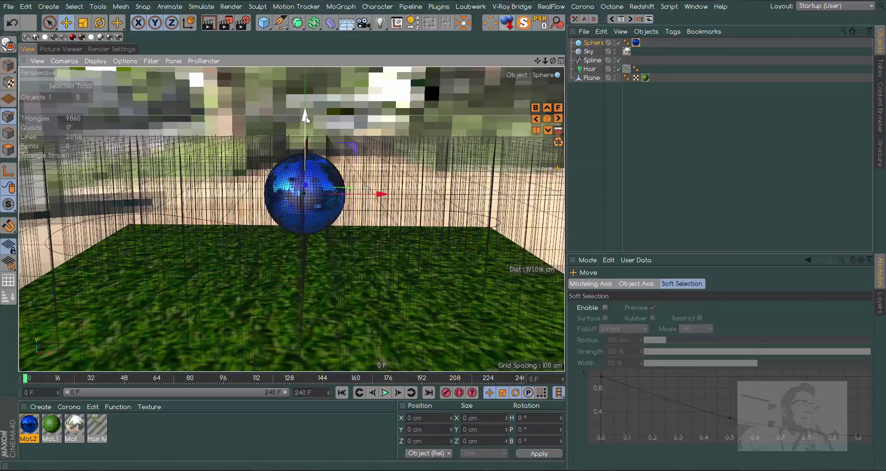
drag(305, 119, 306, 66)
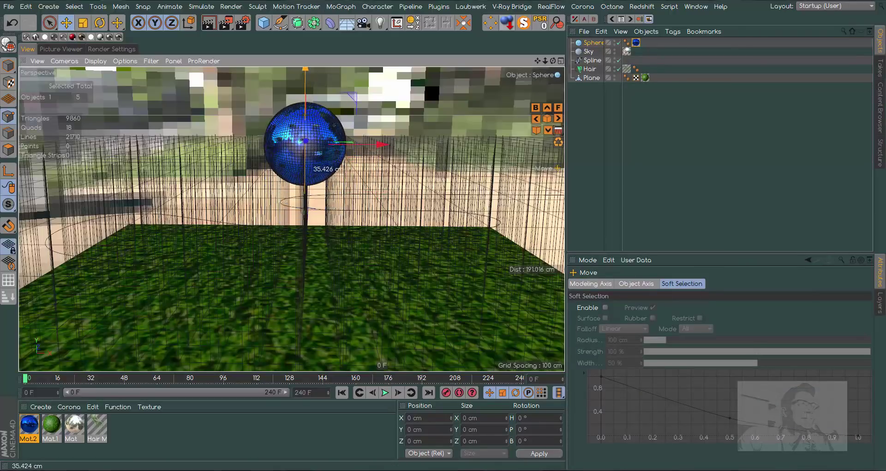
double_click(22, 431)
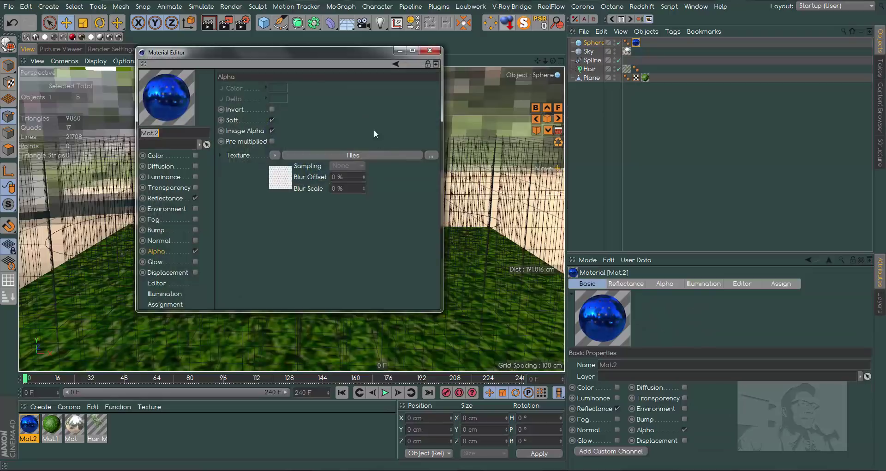
drag(353, 63, 637, 88)
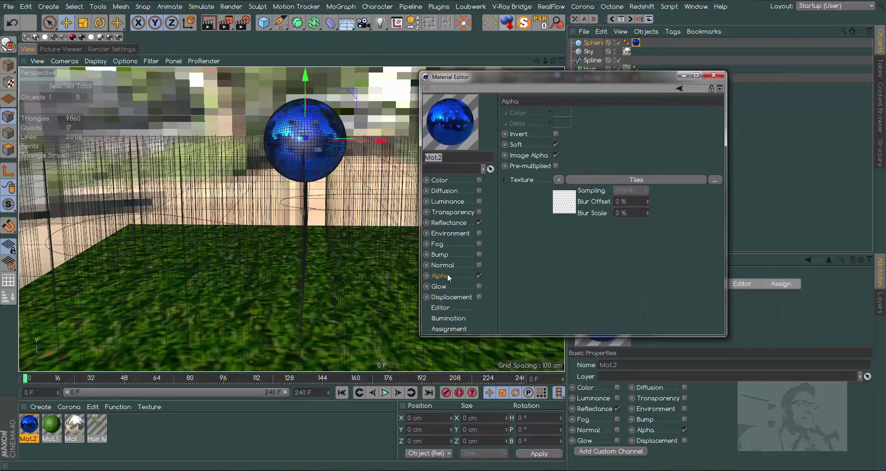
click(714, 75)
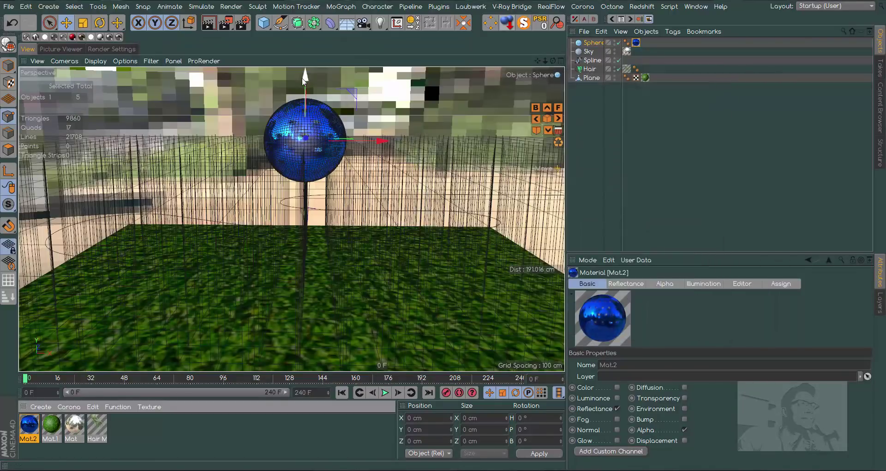
Adjust Mat.2's Tiles bevel width to 41 % while previewing the holes in a render view
double_click(27, 427)
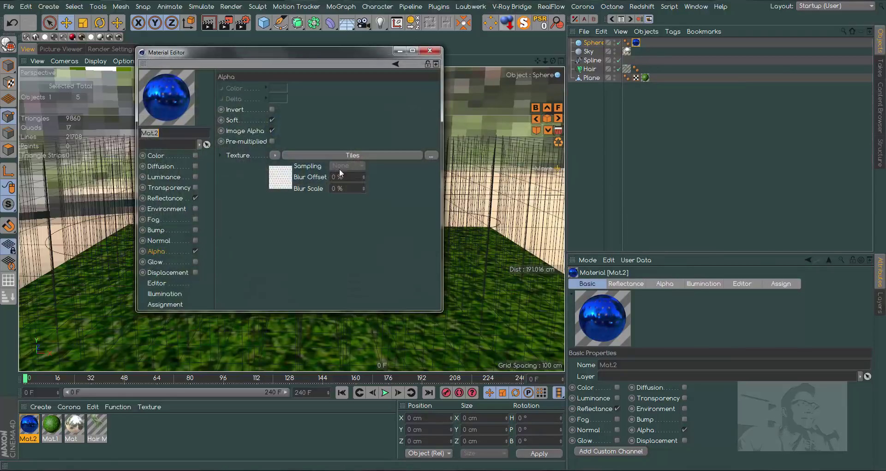
click(272, 183)
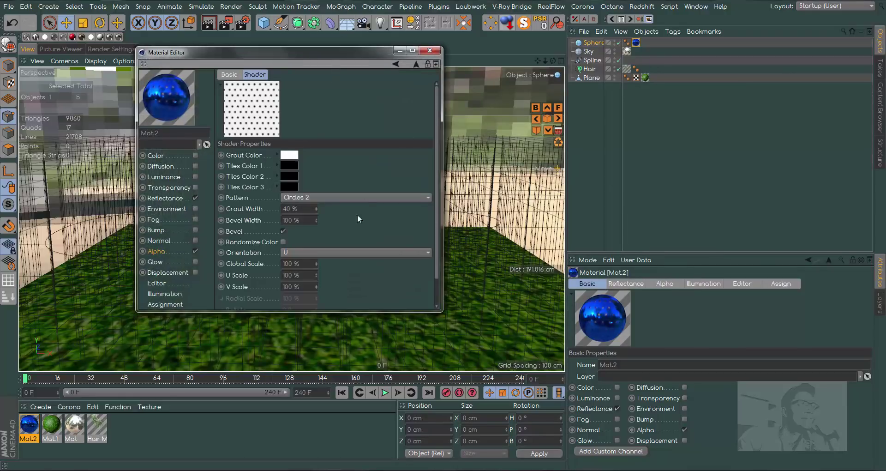
drag(316, 223, 316, 229)
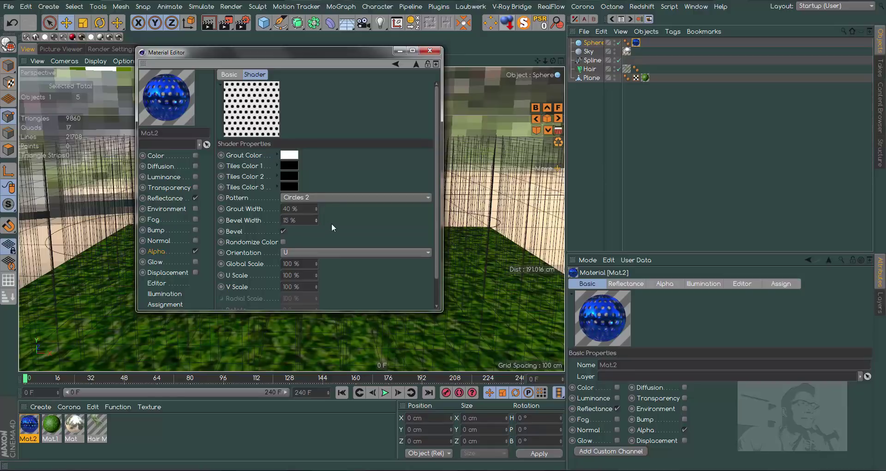
drag(341, 52, 712, 72)
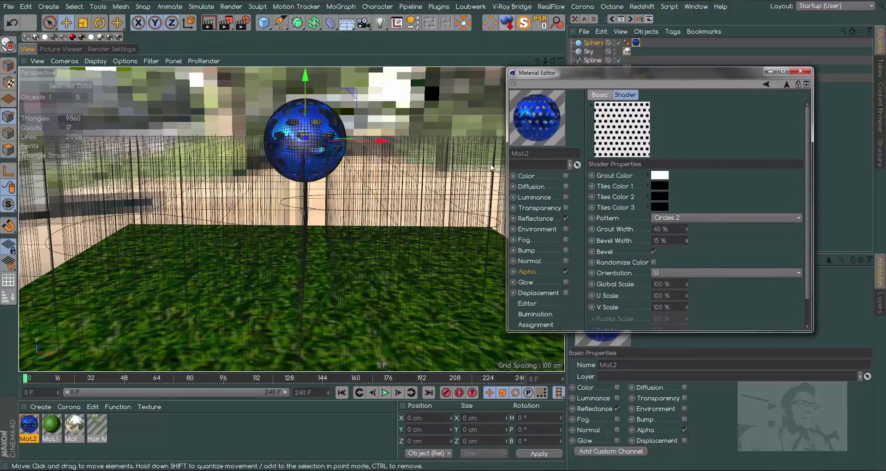
click(208, 23)
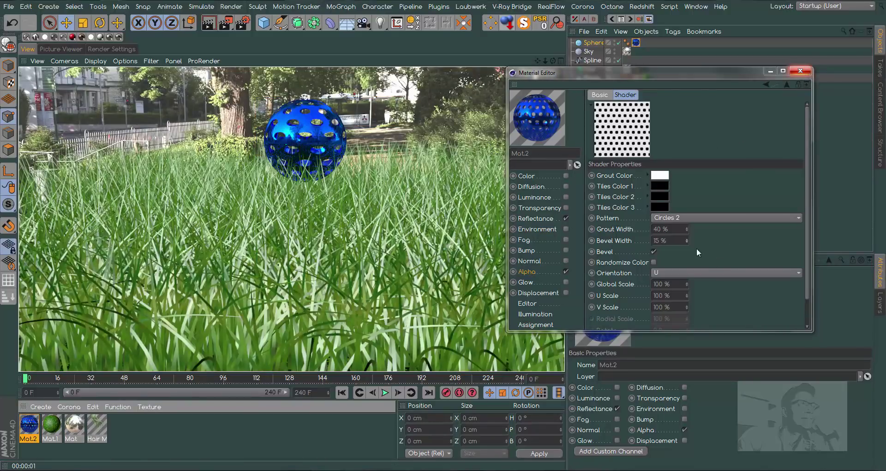
drag(687, 239, 692, 233)
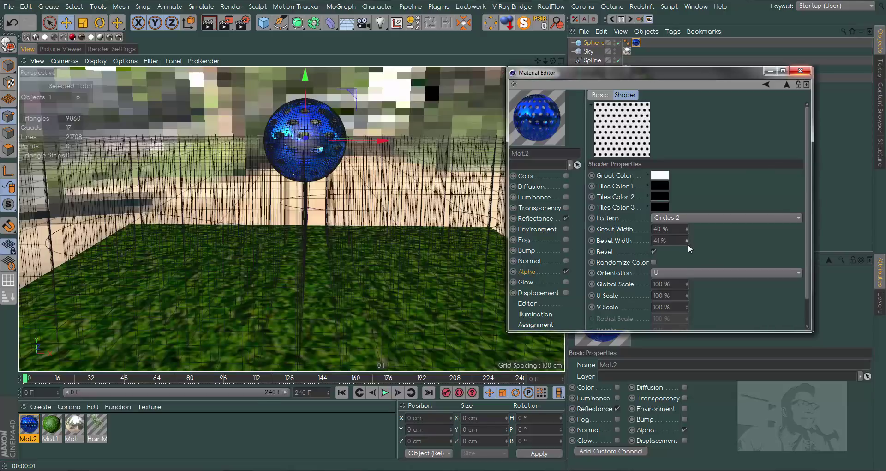
click(800, 70)
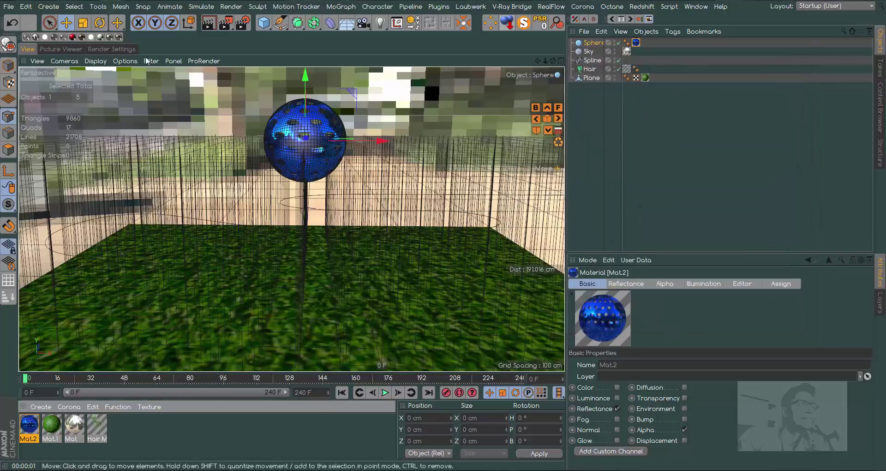
Render a preview, widen the name column, and tag the Sphere with Align to Spline
click(209, 22)
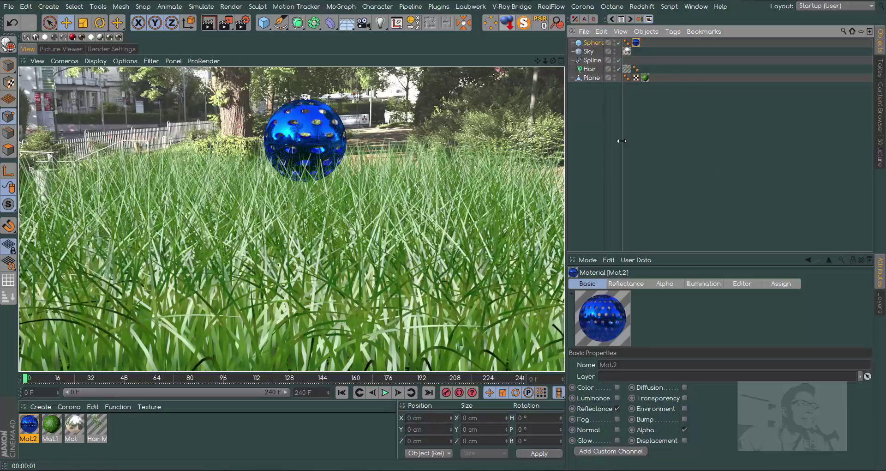
drag(622, 140, 683, 138)
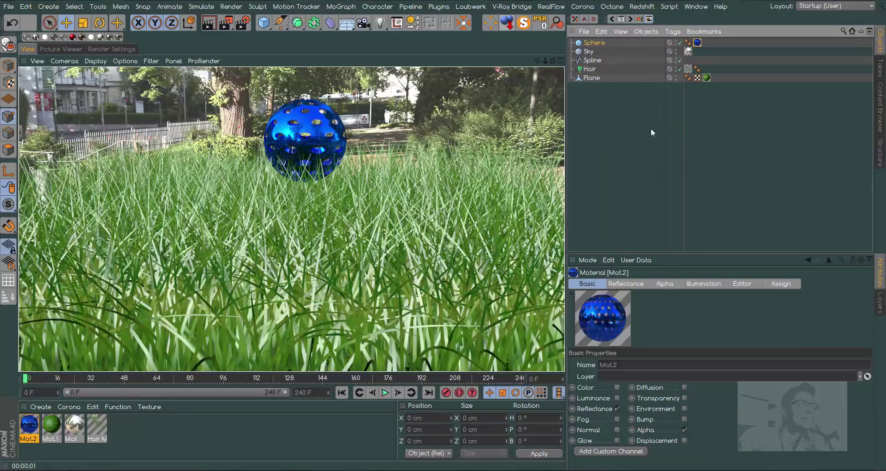
right_click(595, 43)
mouse_move(656, 4)
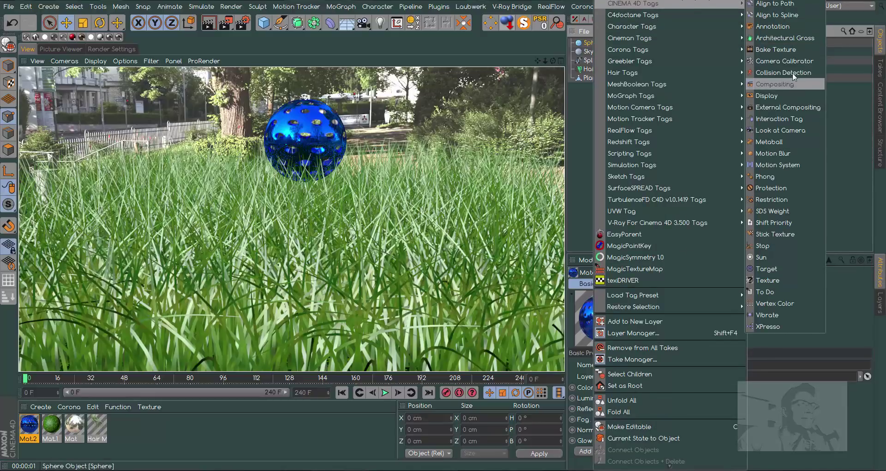
click(791, 15)
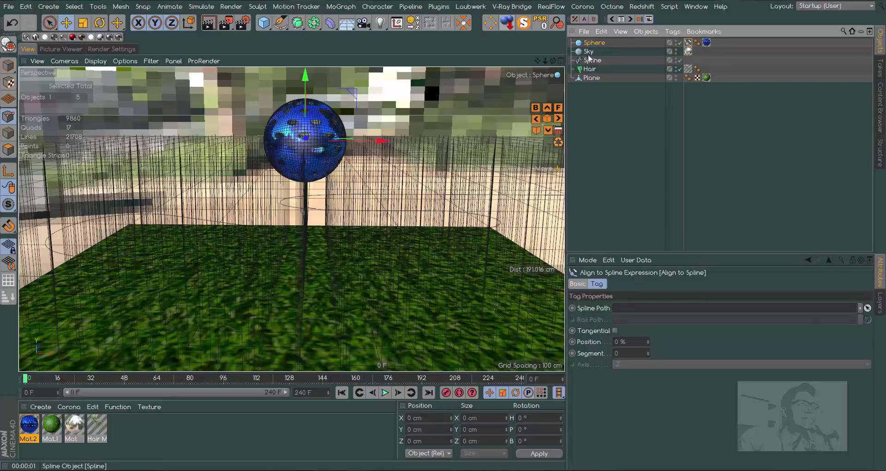
Assign the Spline as the tag's path, test the sphere's travel, and keep Position at 0 %
drag(592, 60, 642, 307)
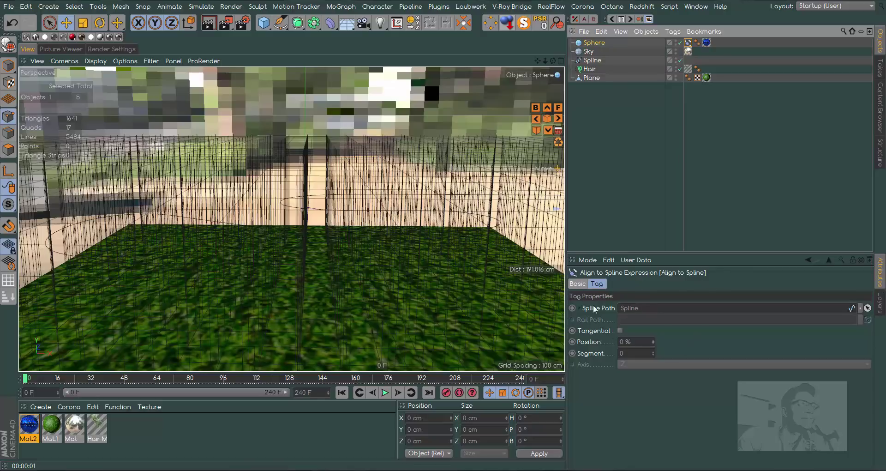
drag(545, 61, 534, 67)
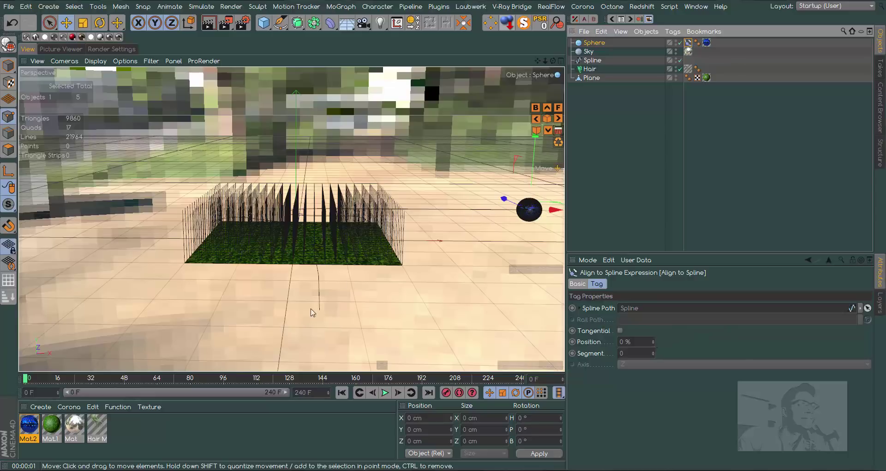
mouse_move(654, 341)
mouse_down()
mouse_move(679, 341)
mouse_move(654, 342)
mouse_up()
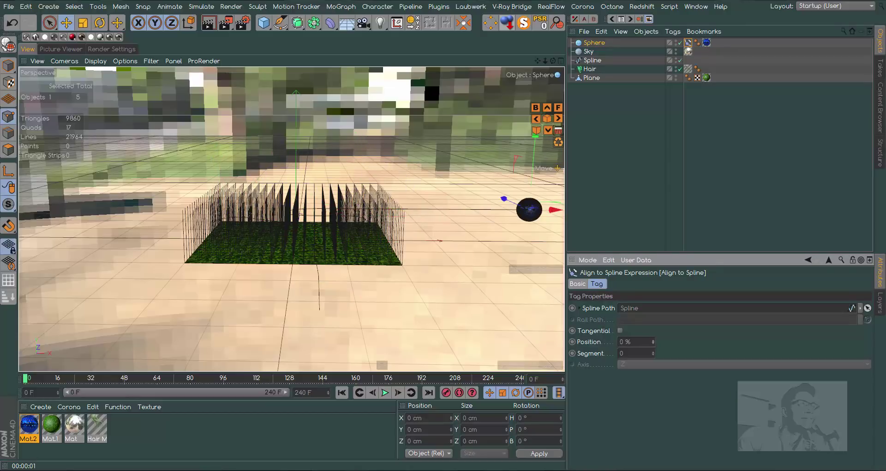
drag(545, 61, 561, 60)
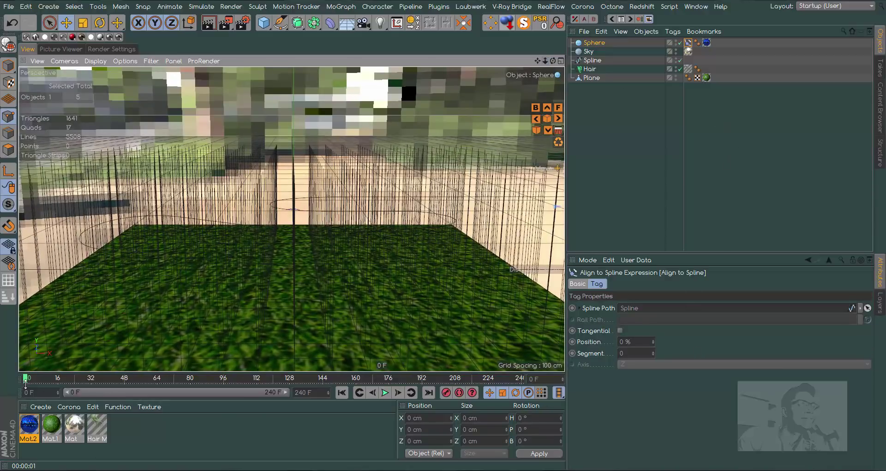
Keyframe the spline Position at 0 % on frame 0 and 100 % on frame 240
click(572, 342)
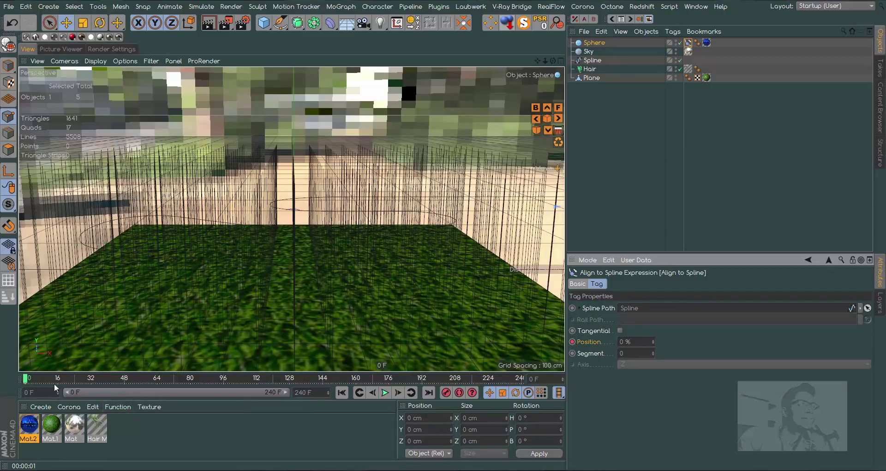
drag(27, 381, 491, 377)
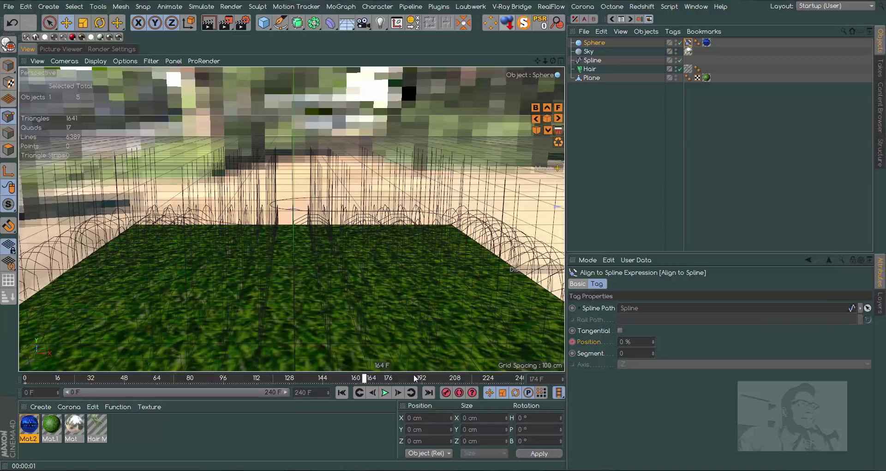
drag(490, 378, 549, 376)
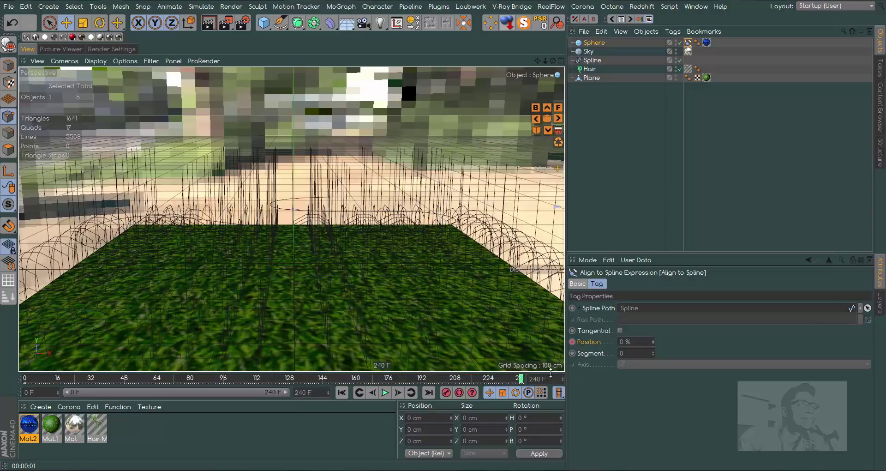
double_click(646, 342)
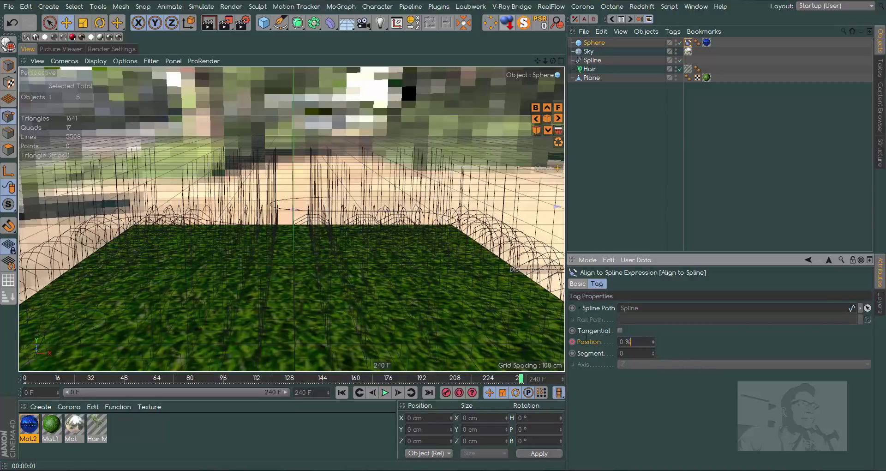
text(10)
text(0)
key(Return)
click(572, 342)
Play the animation twice from frame 0 to review the sphere's path, then rewind
click(342, 392)
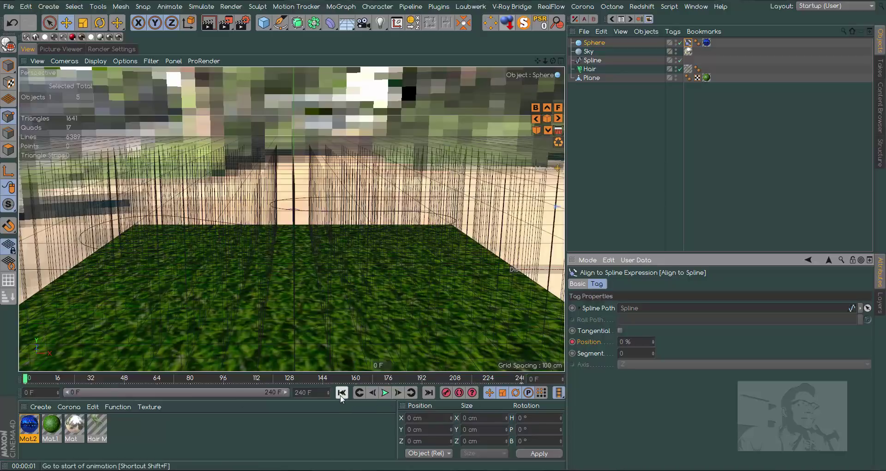
click(385, 393)
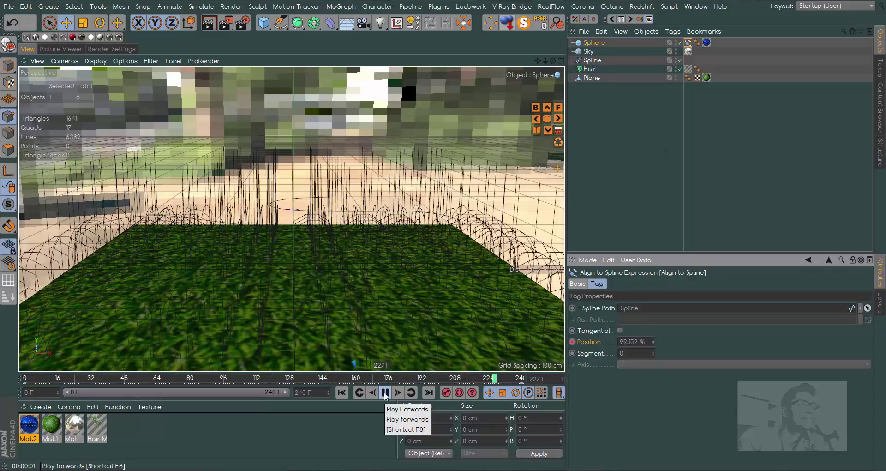
click(345, 392)
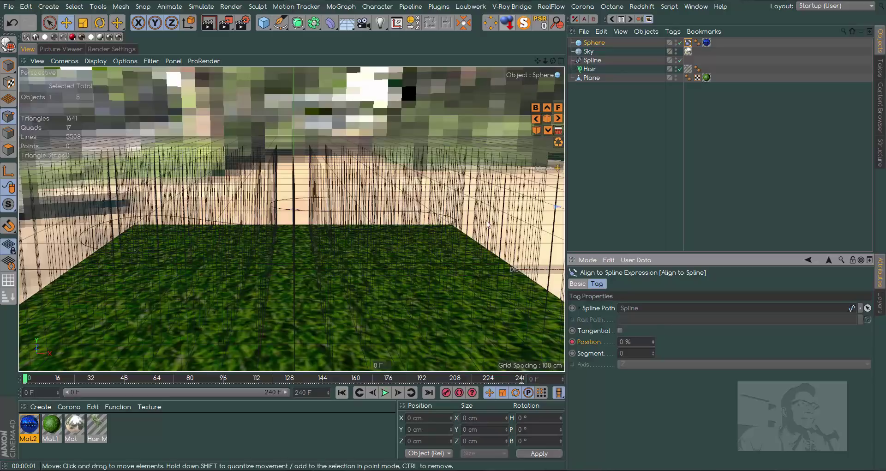
click(385, 392)
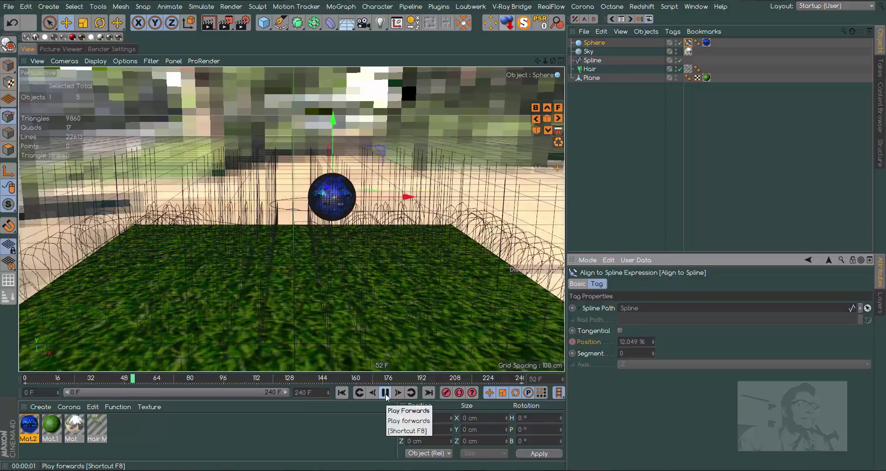
click(386, 392)
click(342, 392)
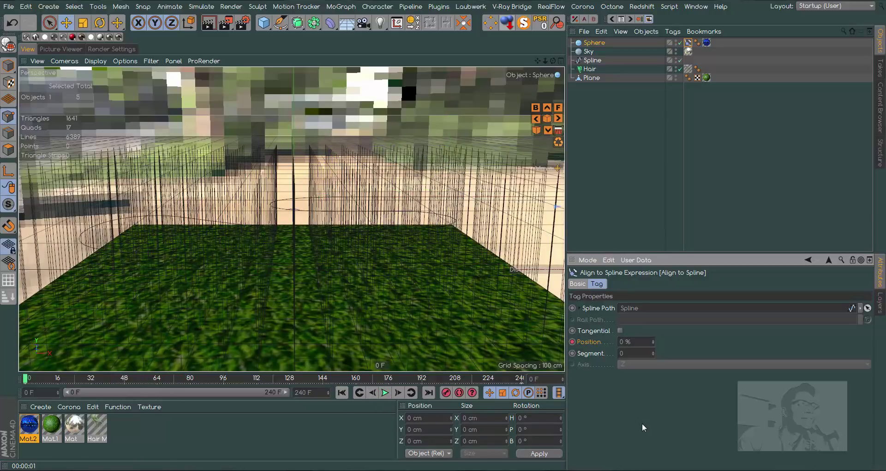
Set the Hair object's gravity to 0, then render the view and play the animation
click(623, 68)
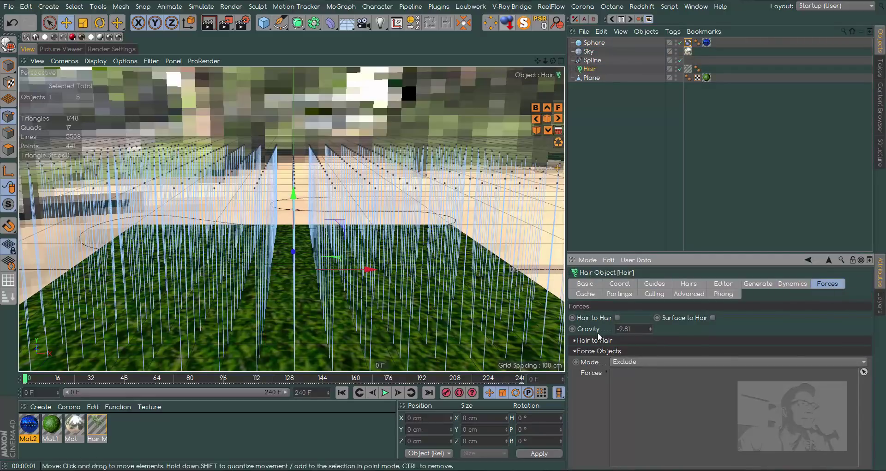
double_click(628, 329)
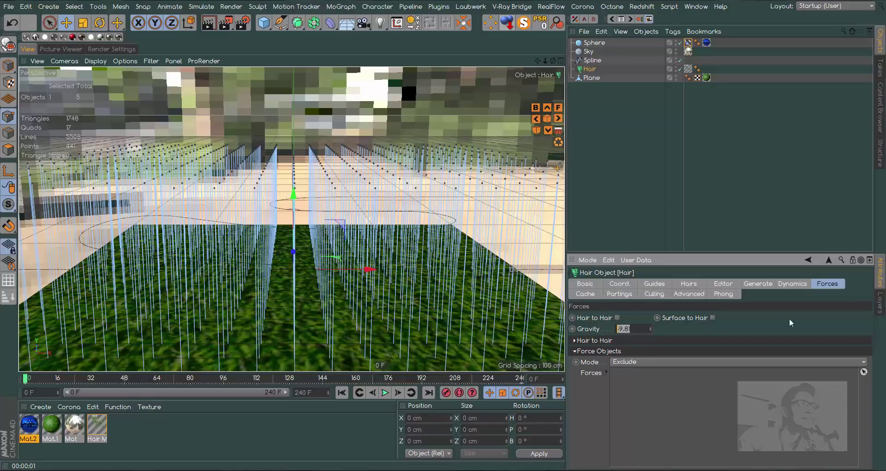
text(0)
key(Return)
click(217, 20)
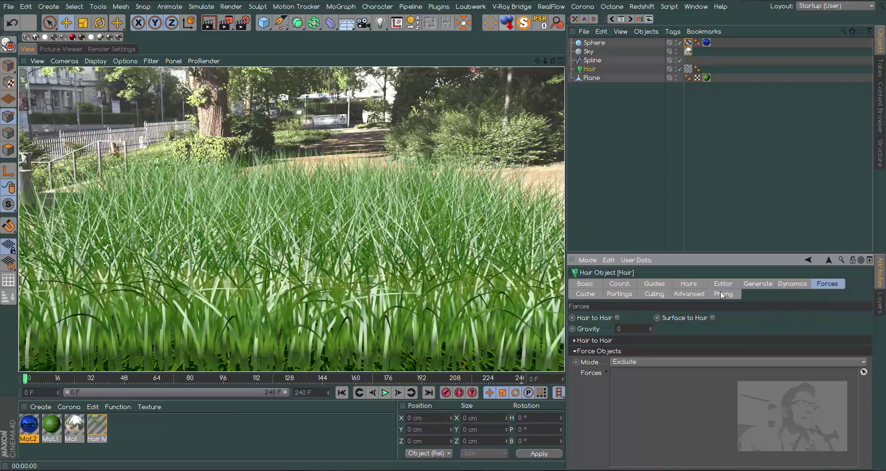
click(385, 393)
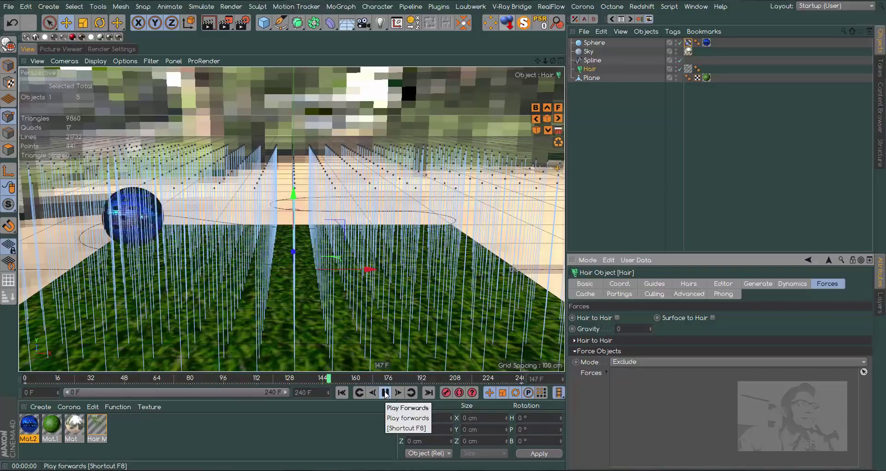
Stop playback and rewind to frame 0
click(386, 392)
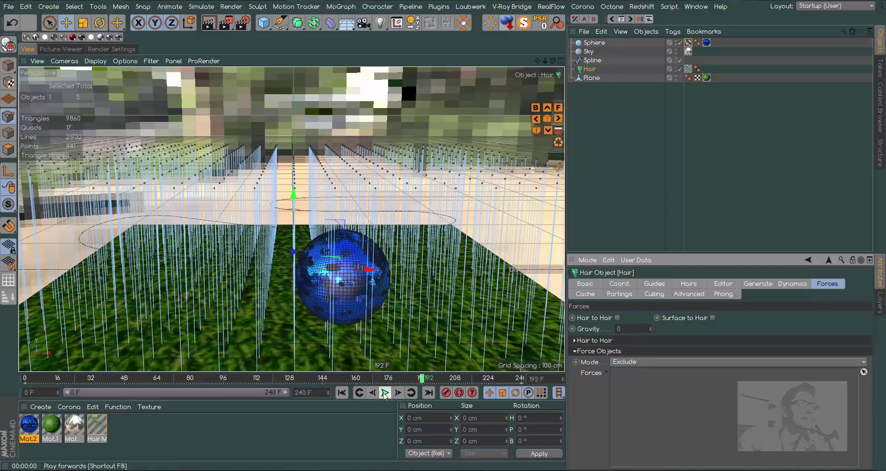
click(342, 392)
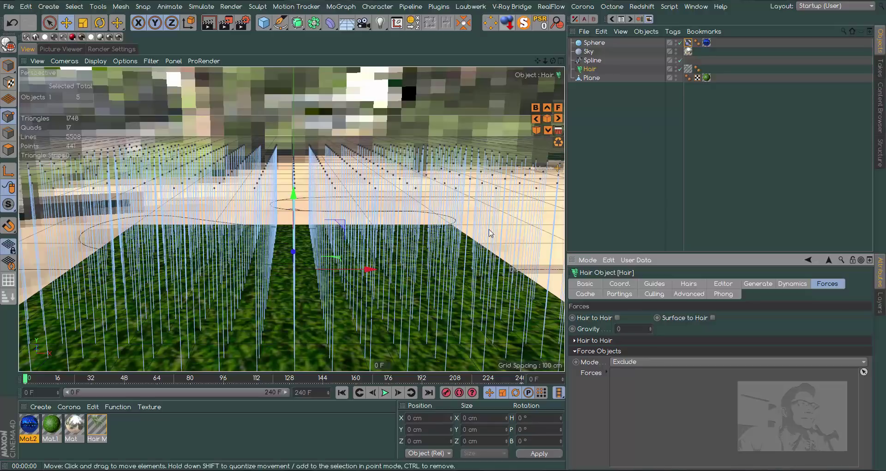
Add Hair Collider tags to the ground Plane and to the Sphere
click(596, 76)
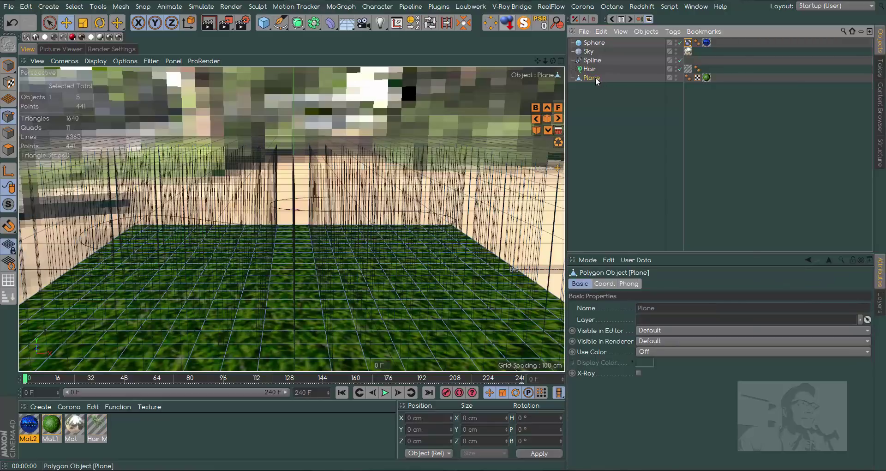
right_click(596, 76)
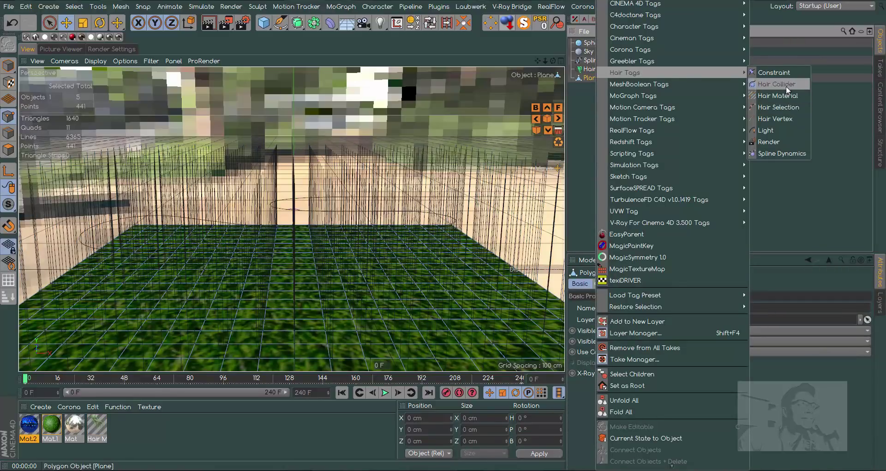
click(785, 84)
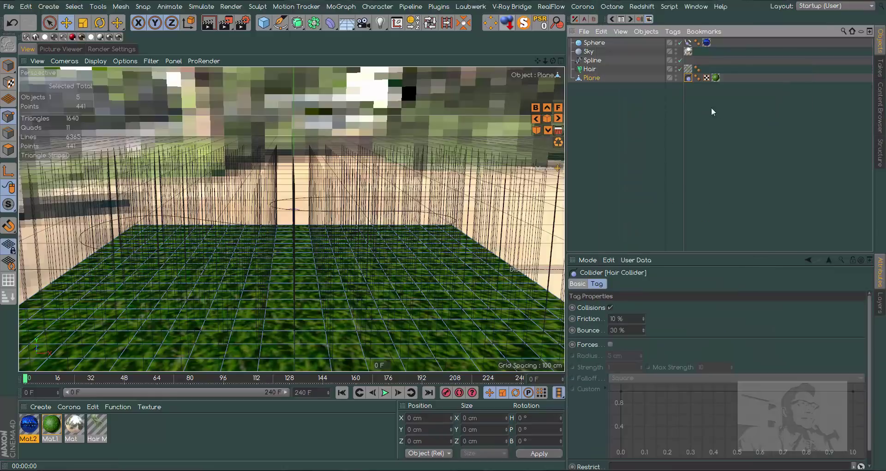
right_click(601, 44)
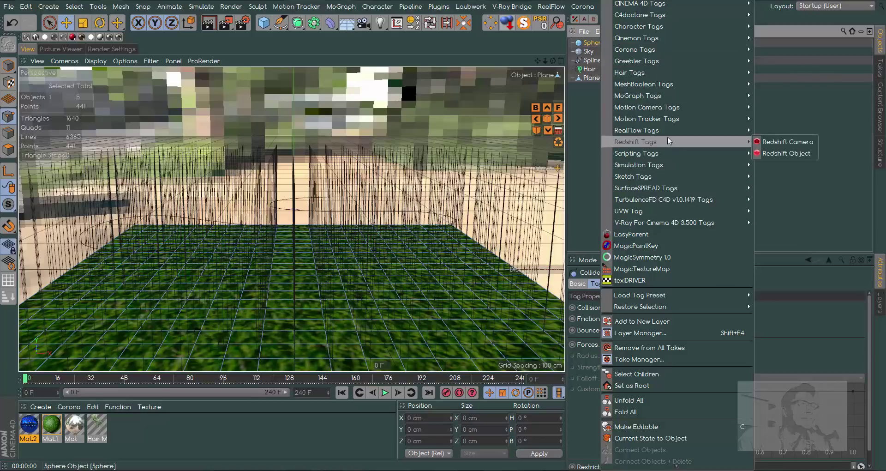
mouse_move(630, 72)
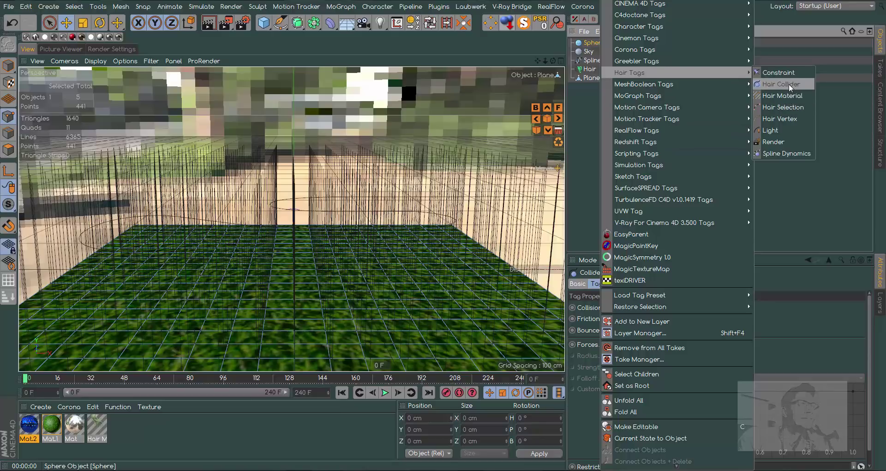
click(789, 84)
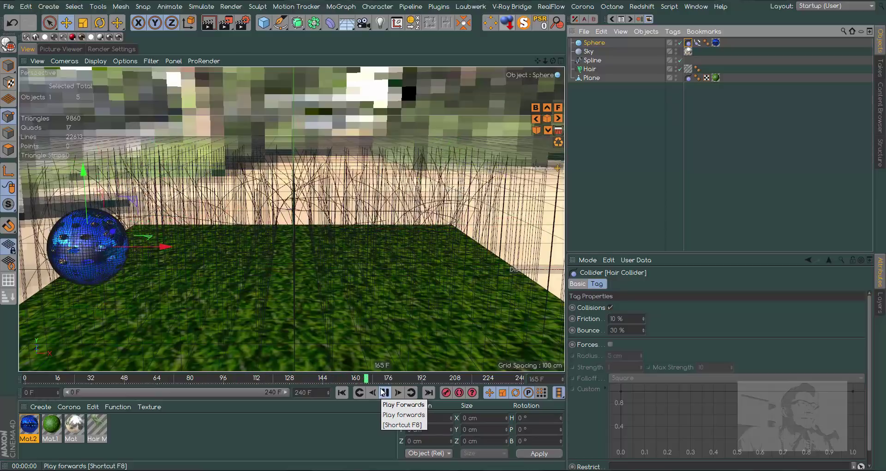
Render the current frame, play briefly to frame 47, and add a new Camera object
click(385, 393)
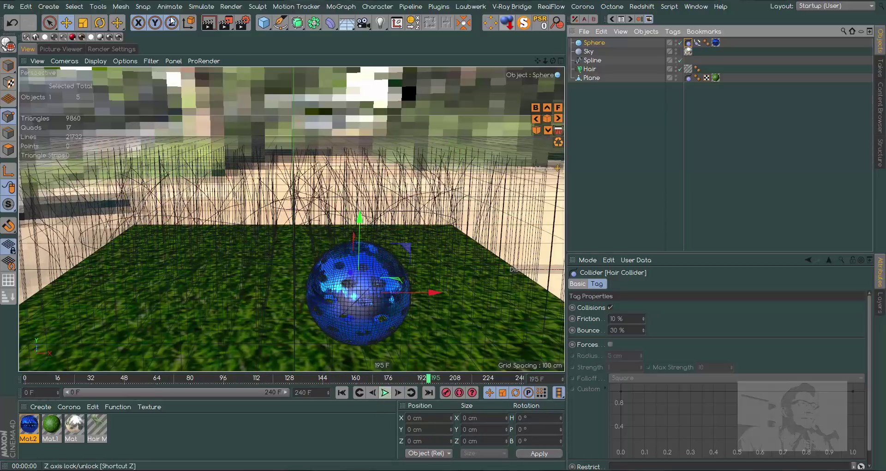
click(208, 22)
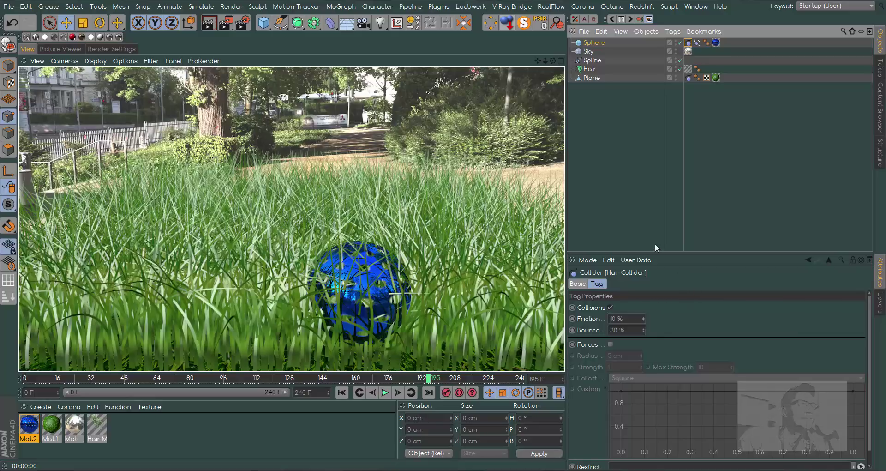
click(341, 393)
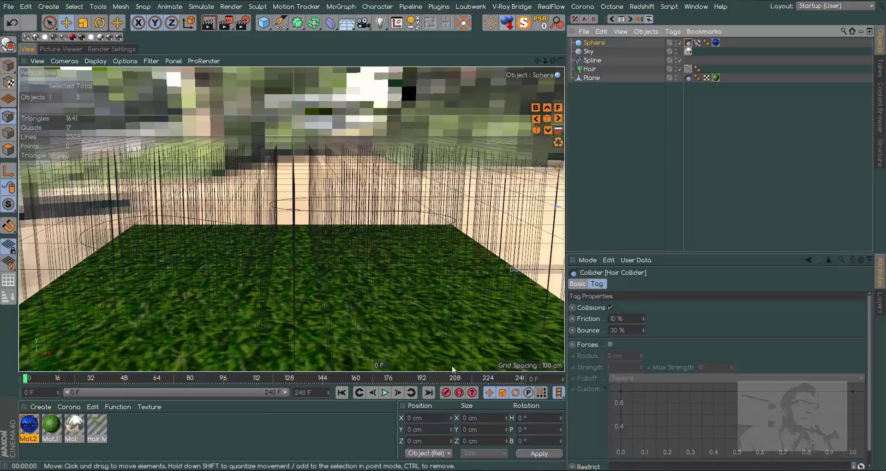
click(385, 393)
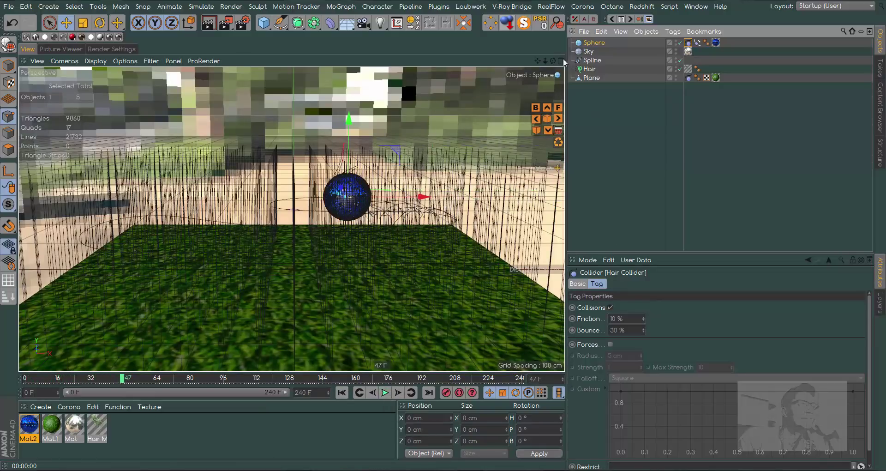
click(363, 22)
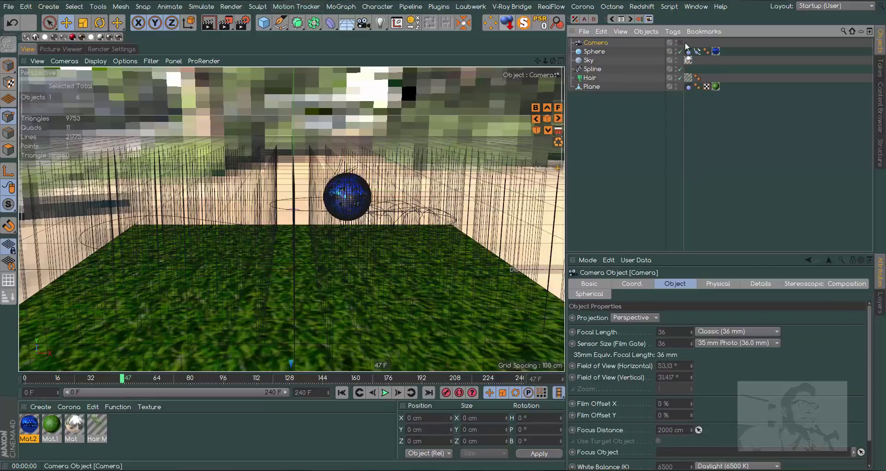
Add a Protection tag to the Camera, move it onto the Sphere, and tilt the view toward the trees
right_click(599, 42)
mouse_move(638, 4)
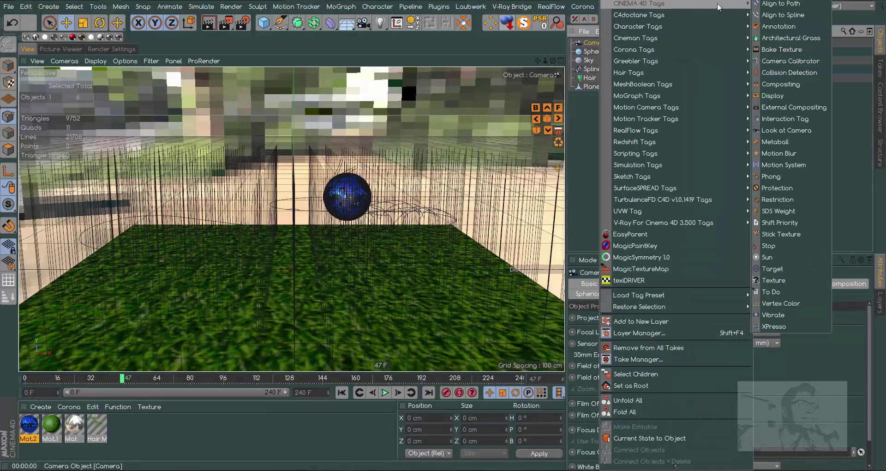
click(785, 187)
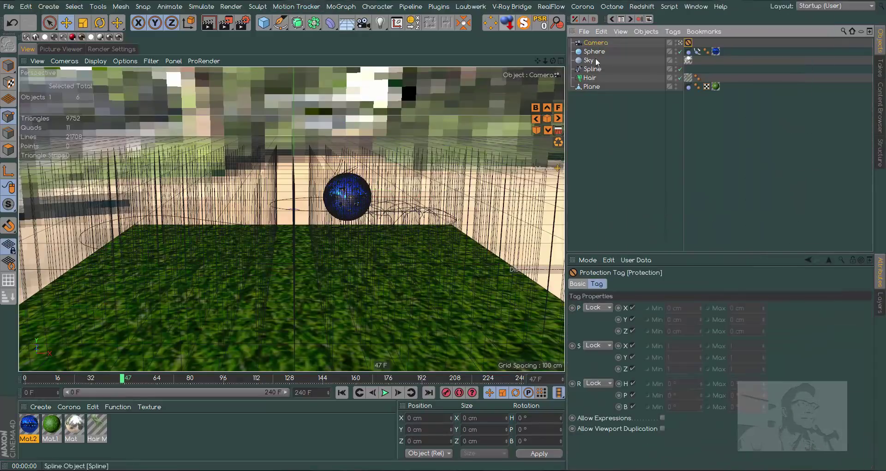
click(342, 393)
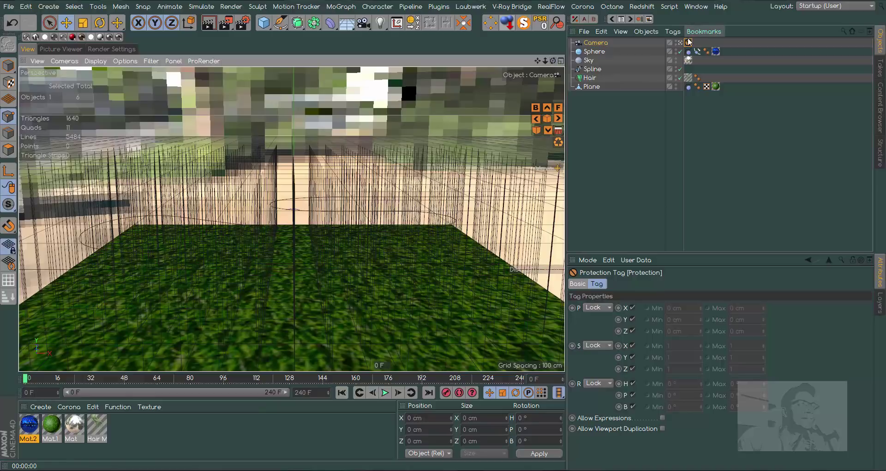
drag(735, 51, 734, 51)
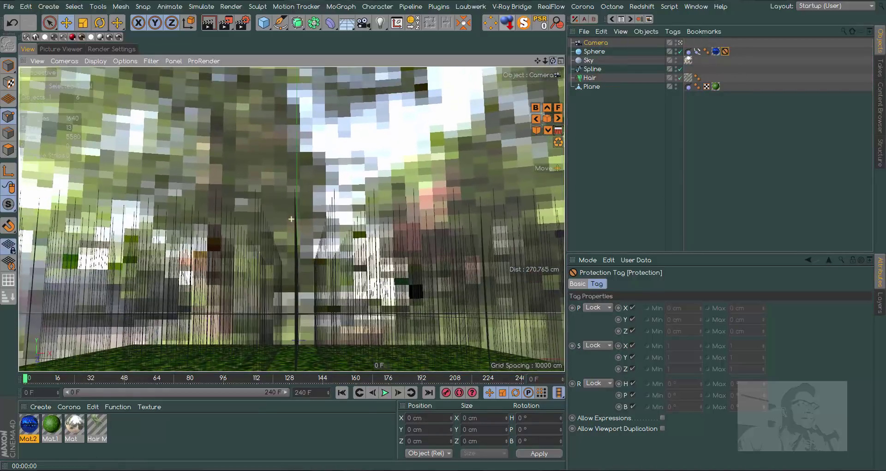
drag(552, 61, 554, 61)
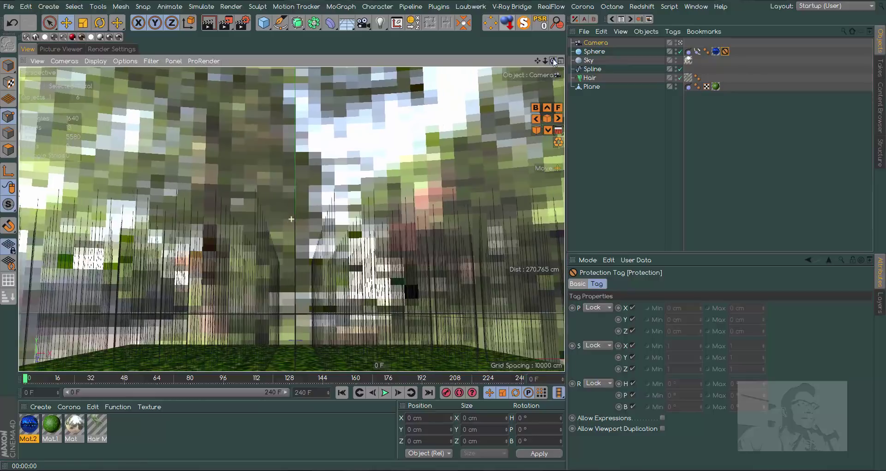
click(596, 69)
Lower the Spline along its Y axis and play the animation to test the path
click(9, 65)
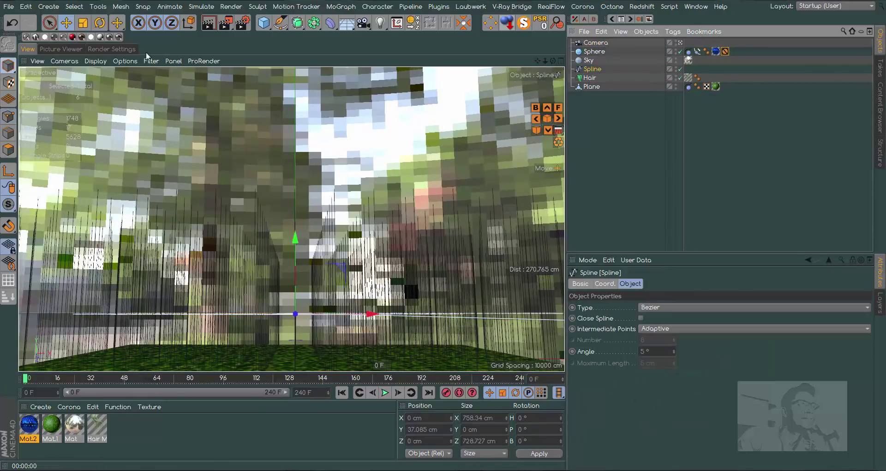
click(71, 28)
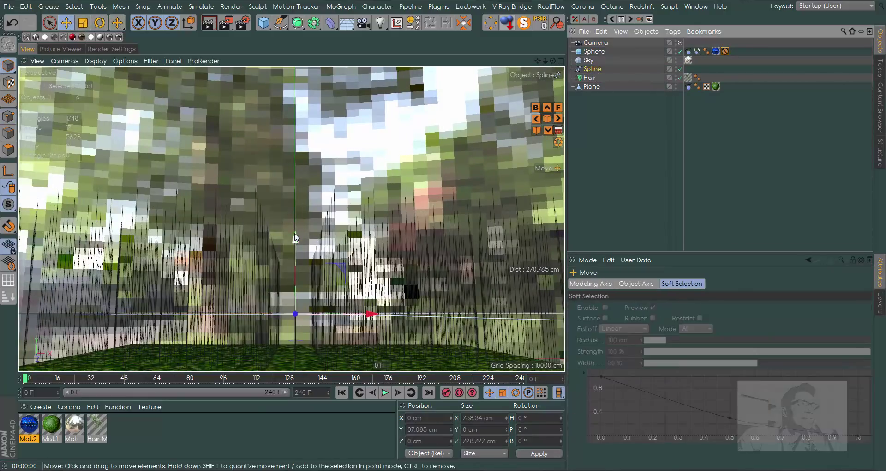
drag(296, 241, 295, 255)
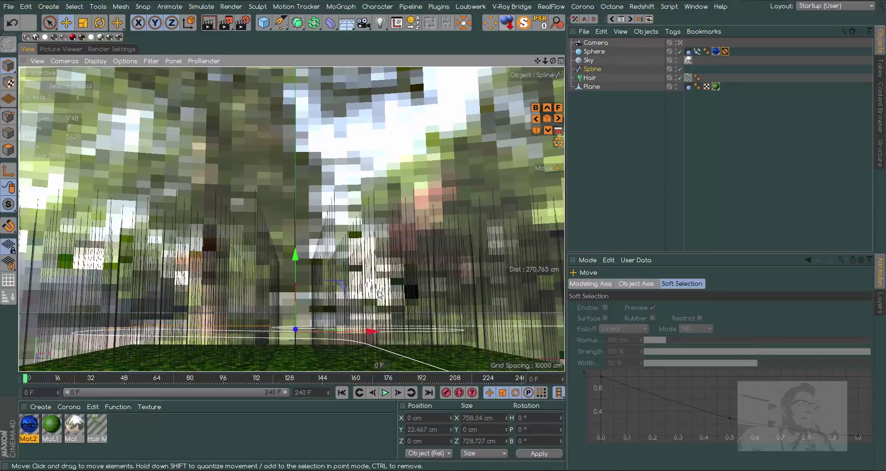
click(386, 393)
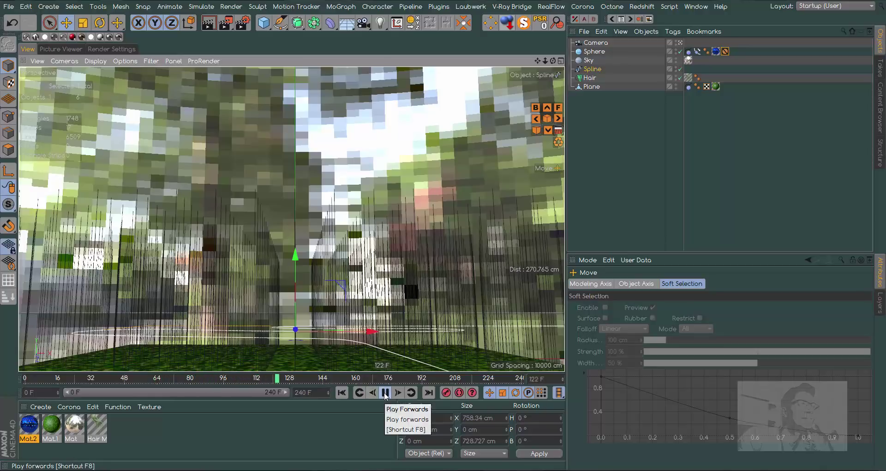
click(385, 392)
click(342, 392)
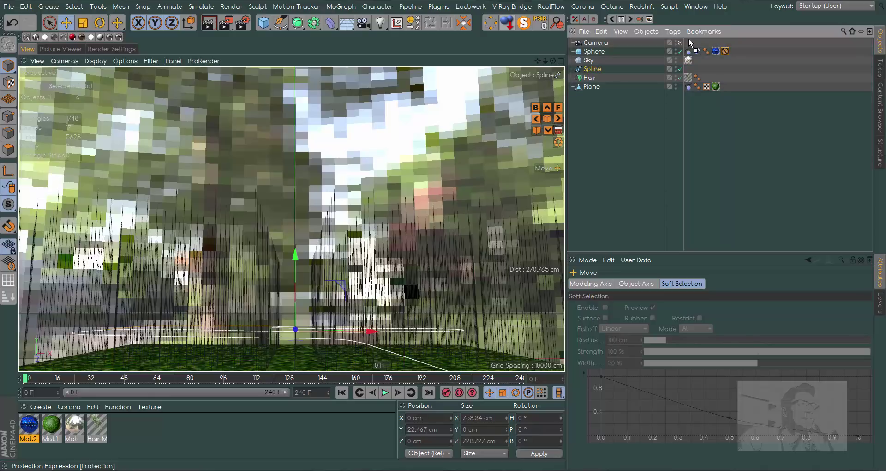
Move the Protection tag back onto the Camera and play the animation again
drag(694, 45, 689, 42)
click(386, 392)
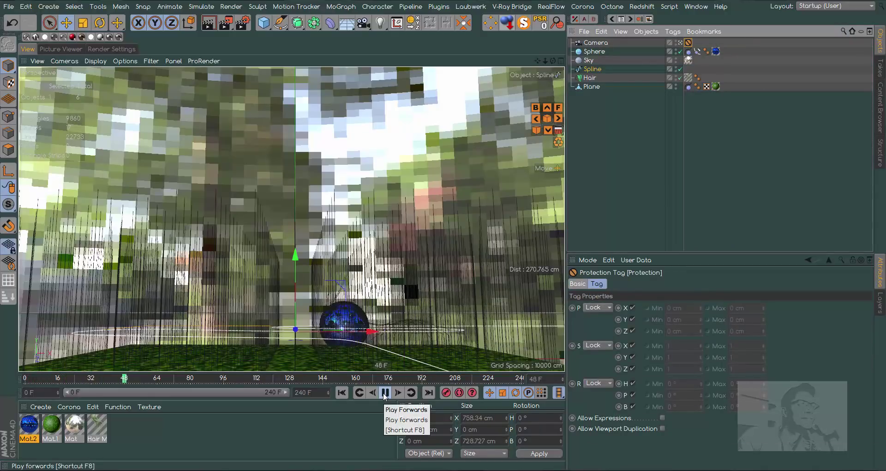
right_click(386, 395)
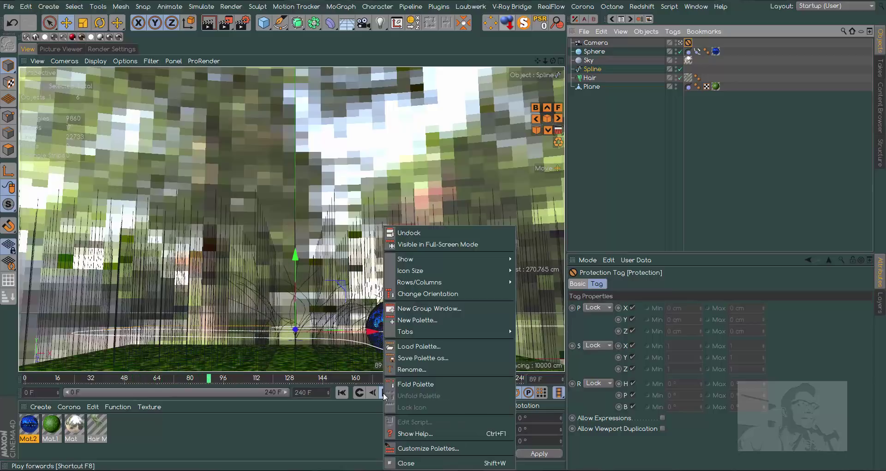
click(389, 398)
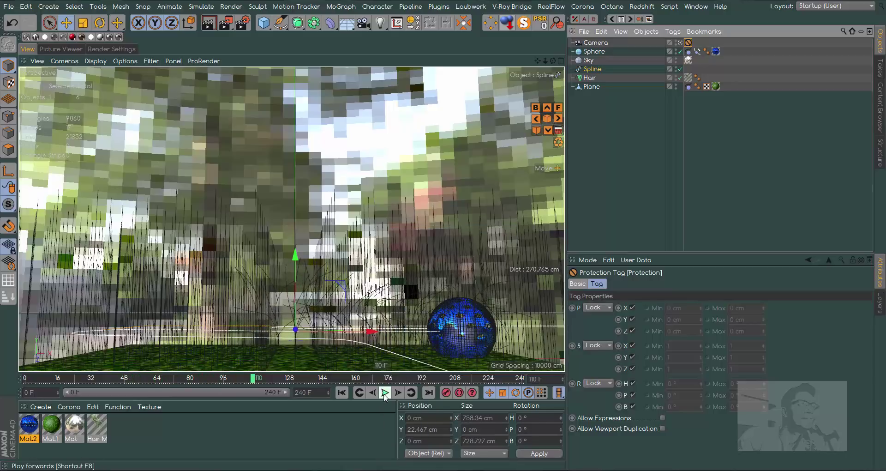
click(385, 392)
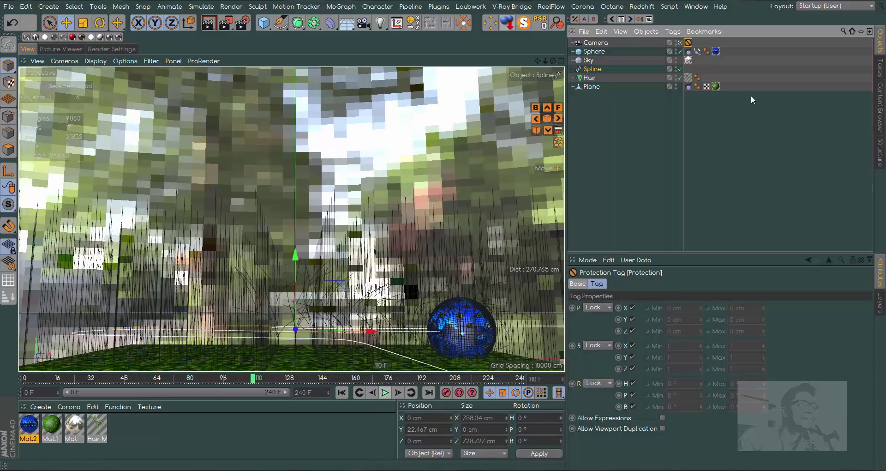
Raise the Spline slightly to Y 26.754 cm and move the Protection tag onto the Sphere
click(597, 69)
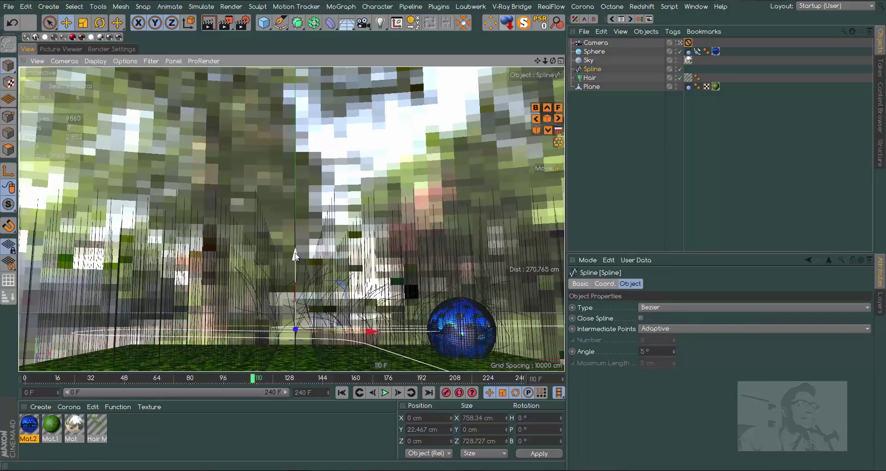
drag(295, 255, 300, 248)
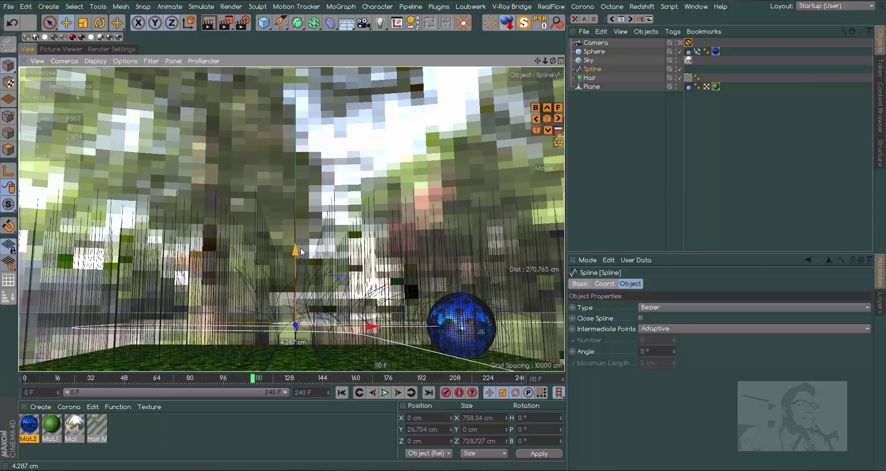
click(342, 392)
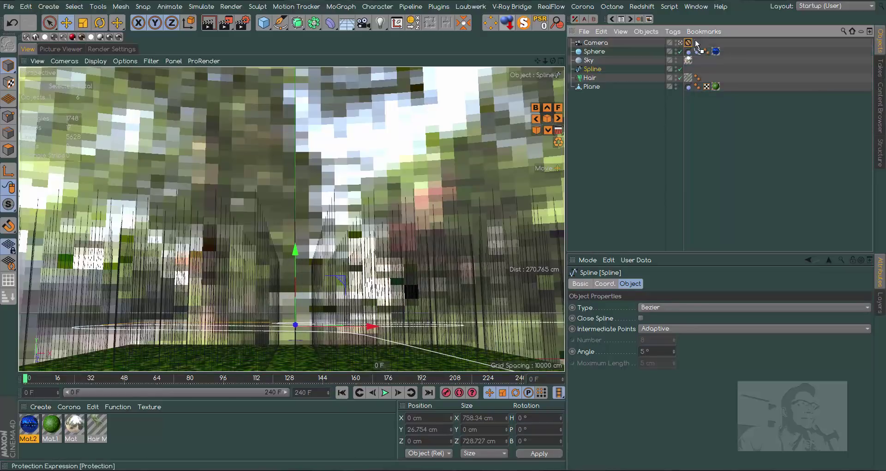
drag(730, 53, 726, 51)
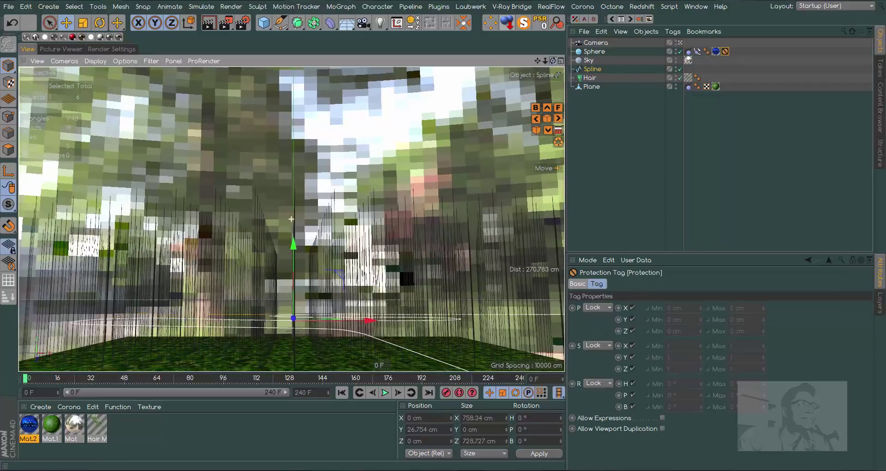
Orbit and pan to view more of the field, relock the Camera, and preview playback
alt+drag(296, 194, 291, 218)
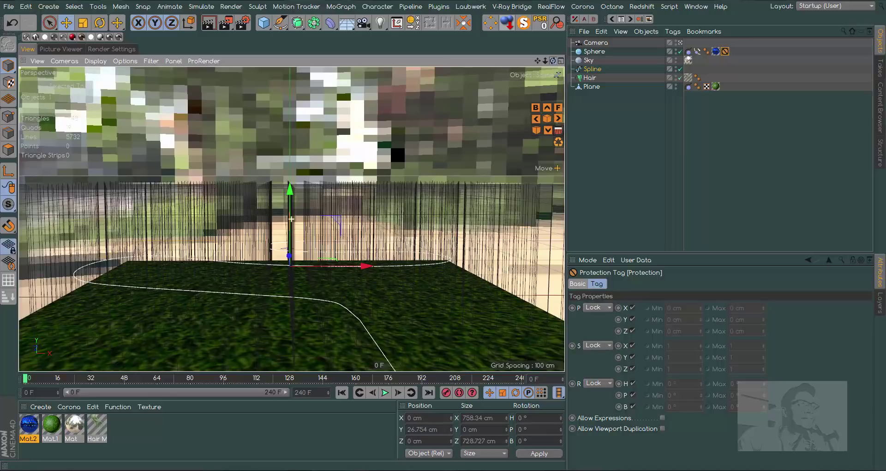
drag(537, 60, 561, 64)
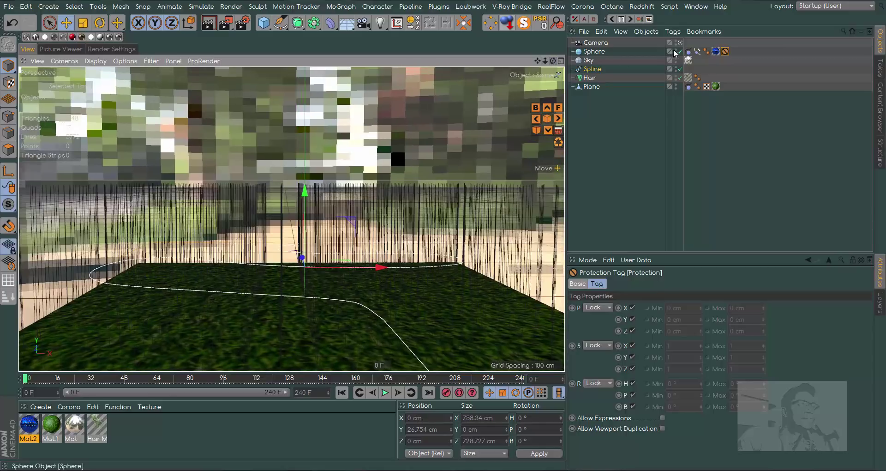
drag(725, 52, 689, 42)
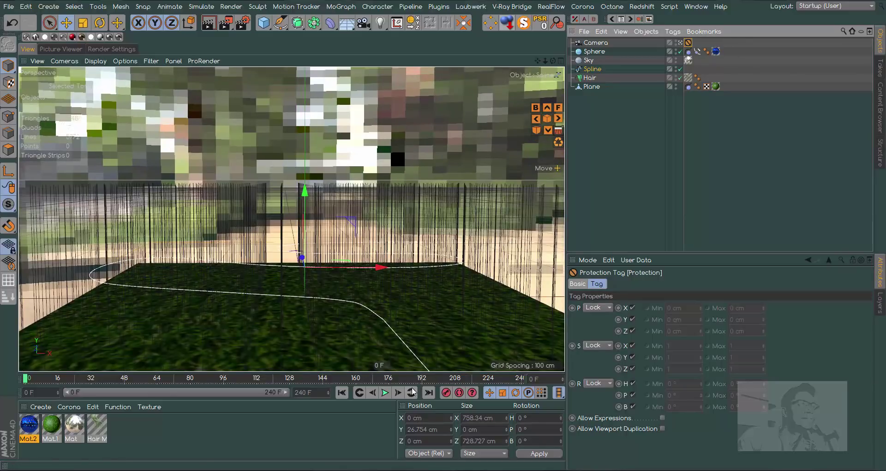
click(387, 393)
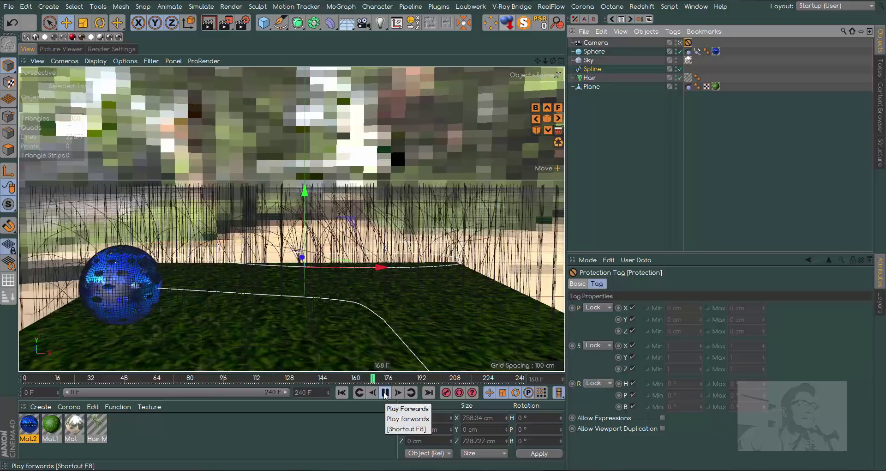
click(385, 392)
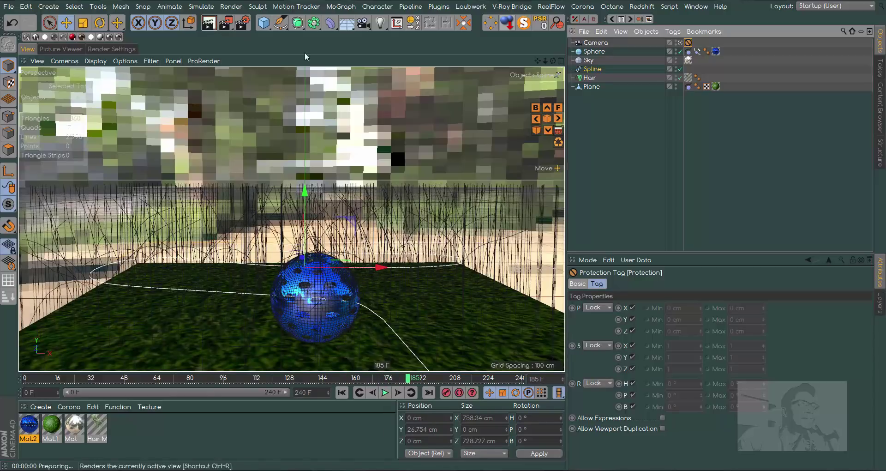
Render viewport previews, then relock the Camera with its Protection tag and play the animation
click(209, 22)
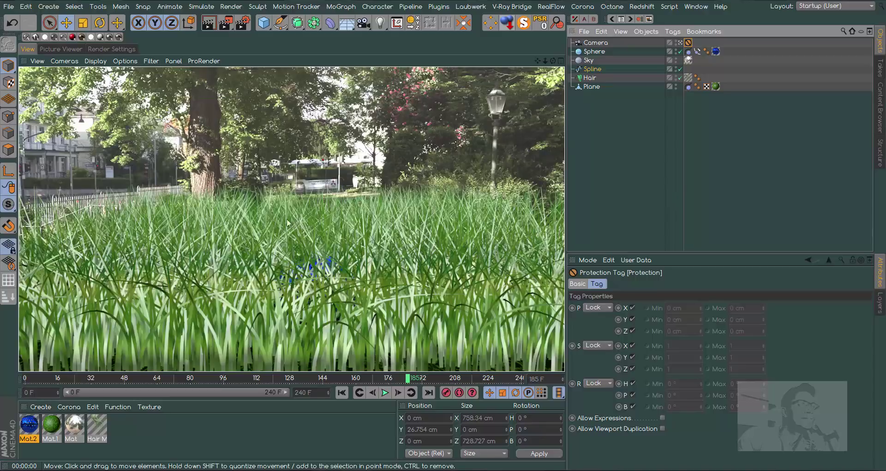
click(342, 393)
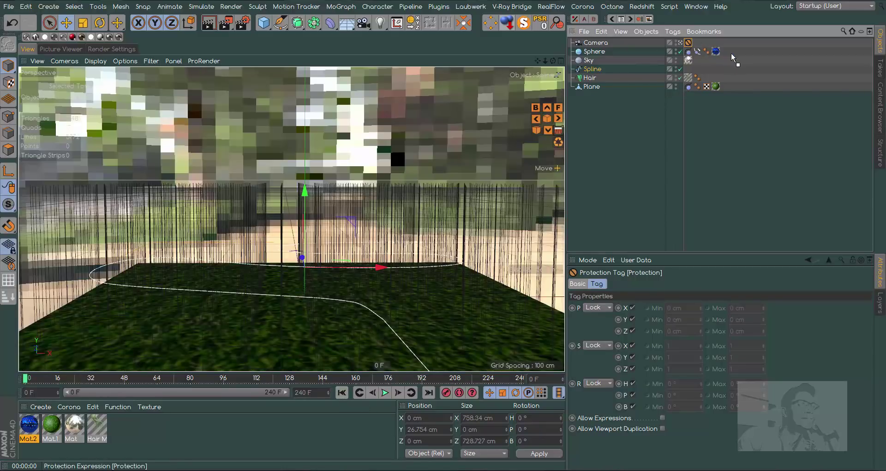
drag(731, 56, 726, 51)
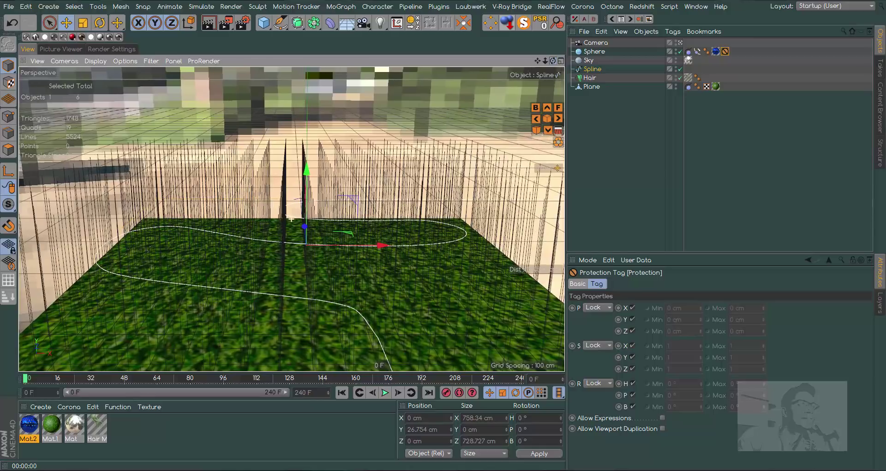
click(209, 22)
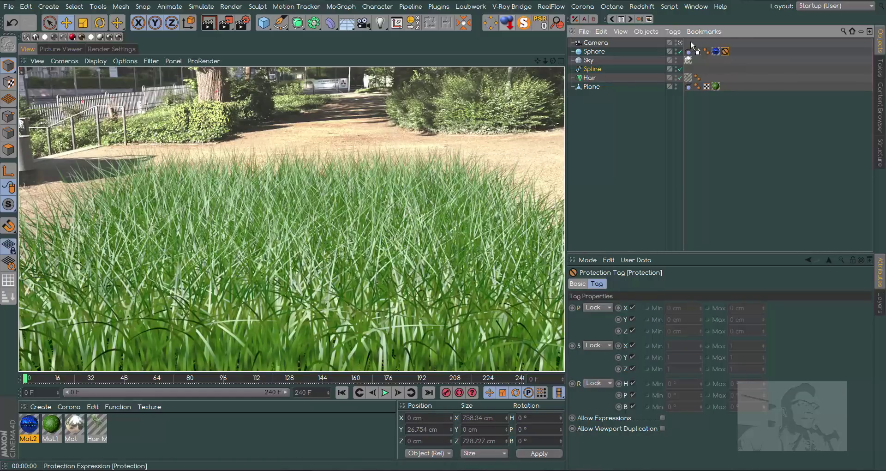
drag(692, 45, 689, 42)
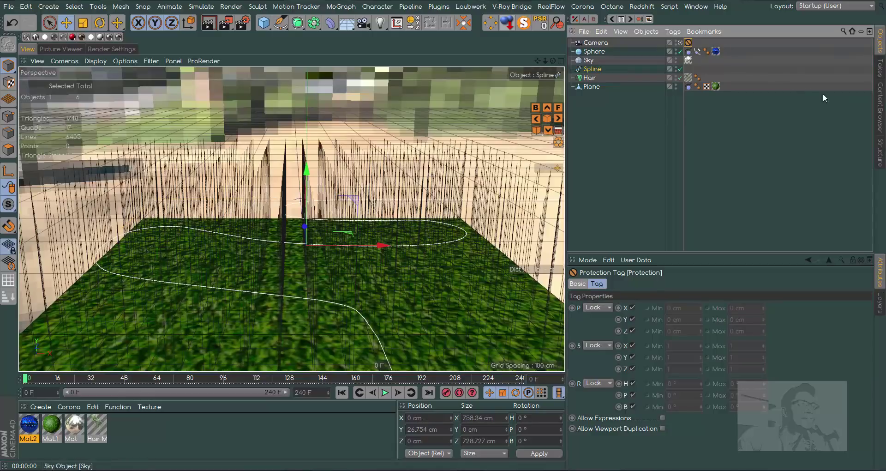
click(385, 393)
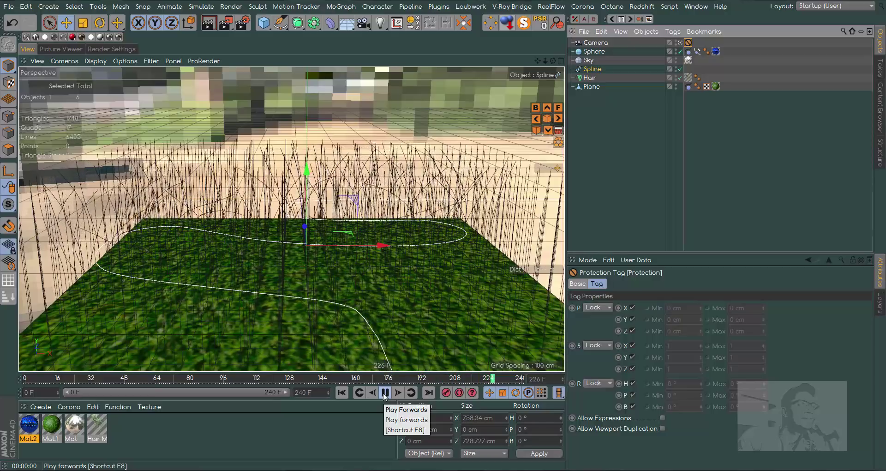
Set the Hair object's guide Roots Length to 50 cm
click(385, 392)
click(589, 77)
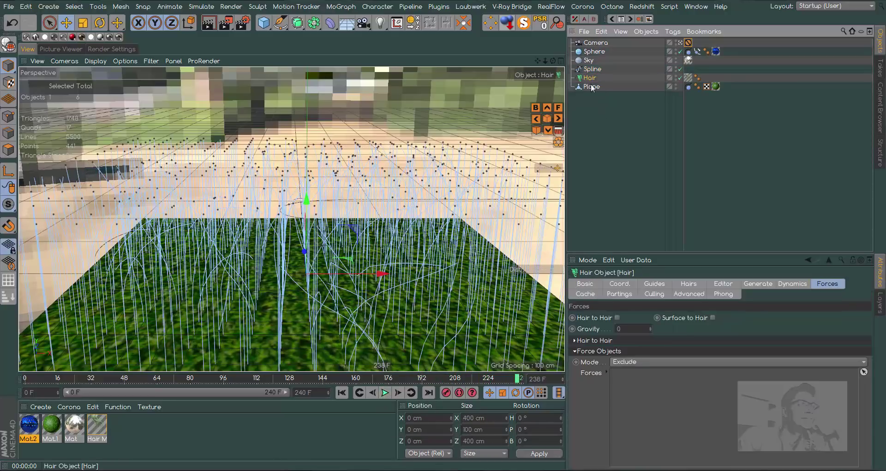
click(654, 283)
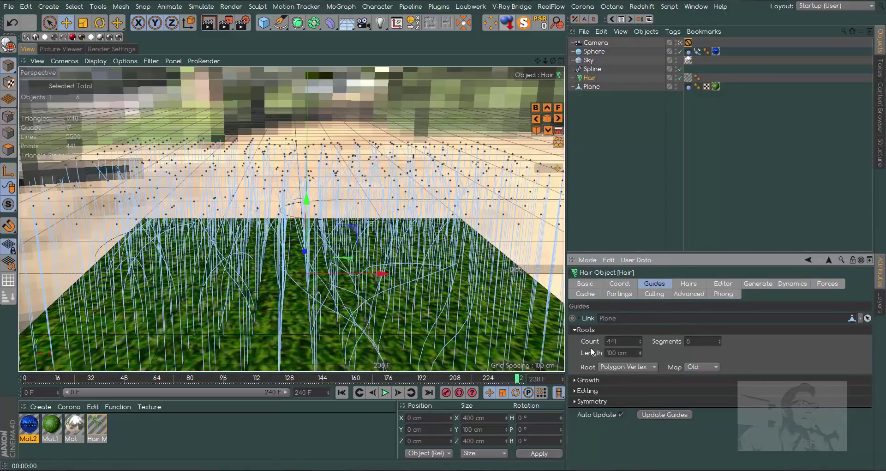
click(633, 353)
text(50)
key(Return)
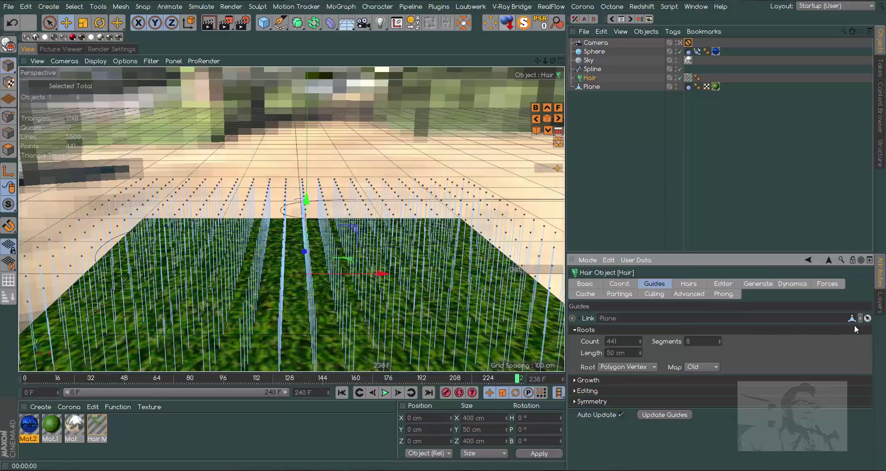
Play the animation through the shorter grass and rewind to frame 0
click(385, 393)
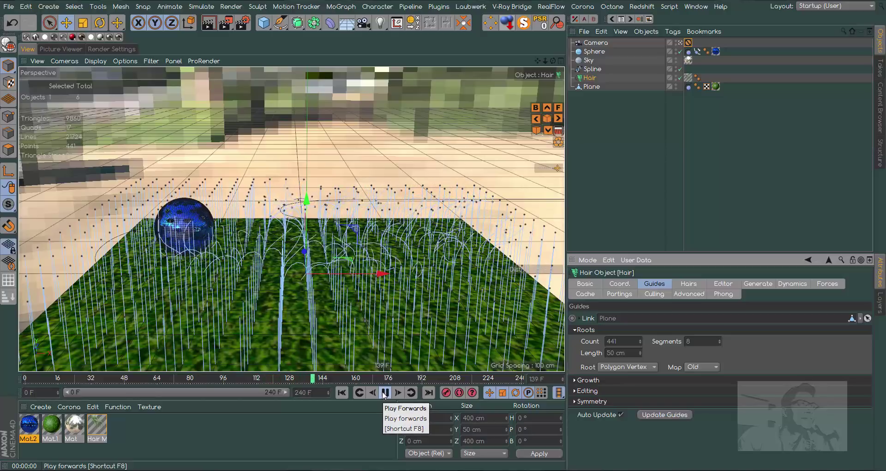
click(384, 392)
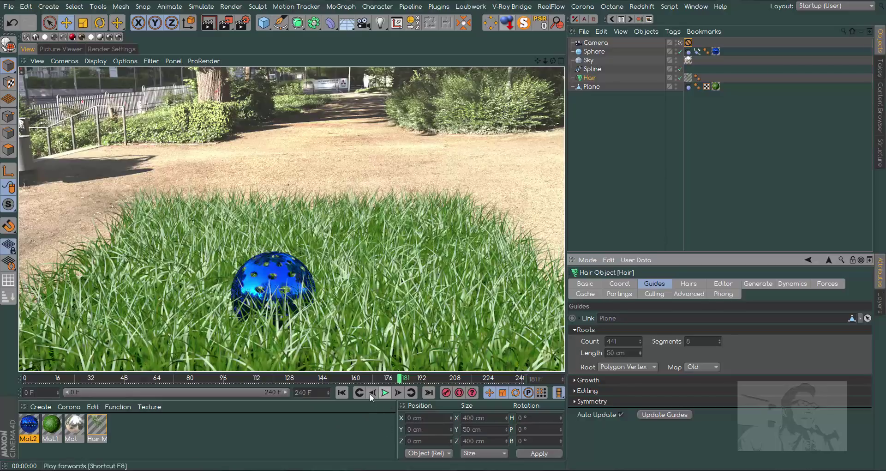
click(340, 392)
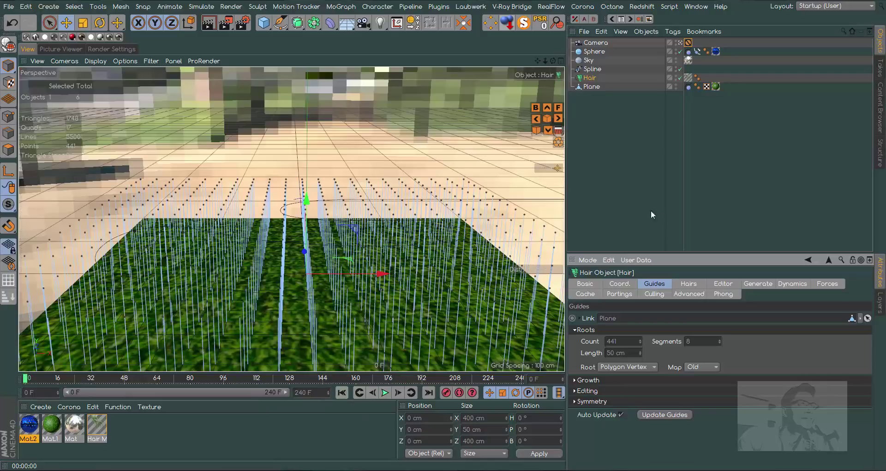
Set the renderer to Corona and place Hair Render after Corona in the list
click(123, 49)
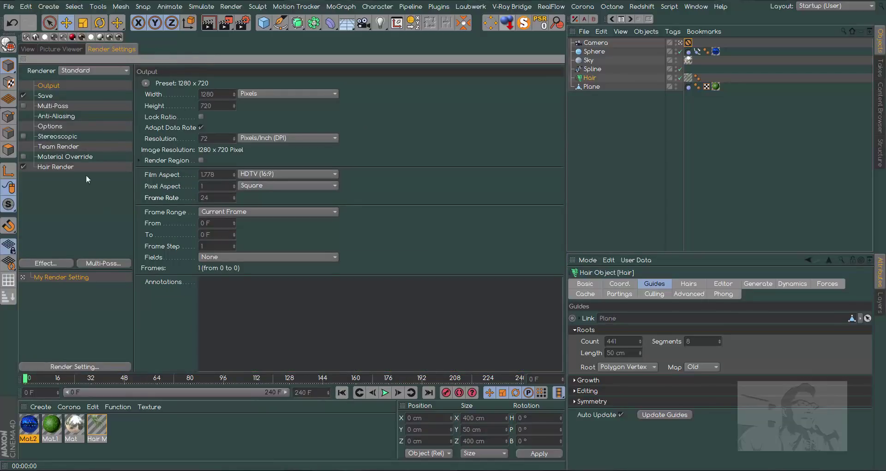
click(91, 68)
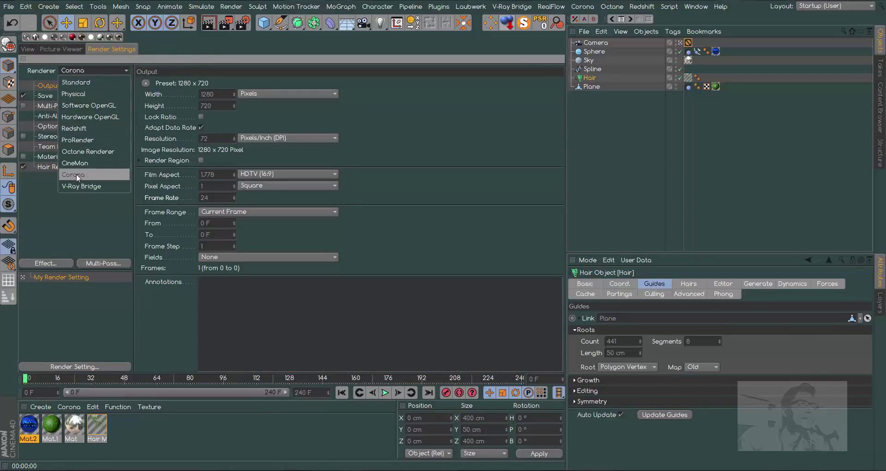
click(76, 174)
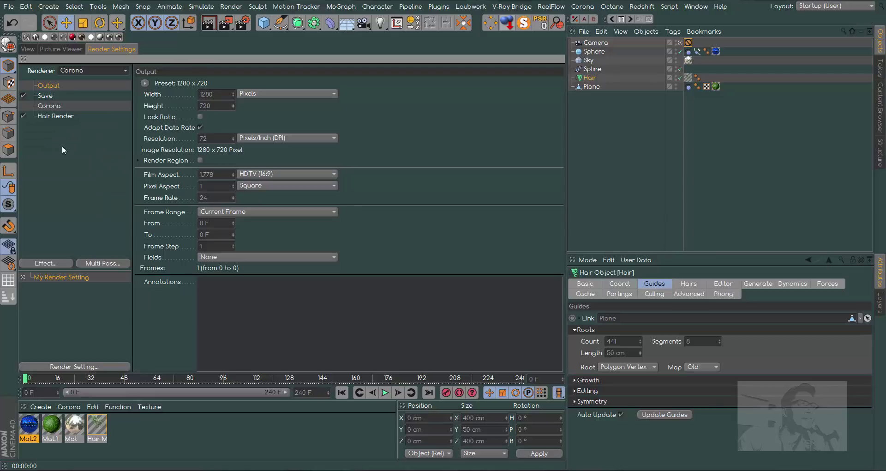
click(47, 106)
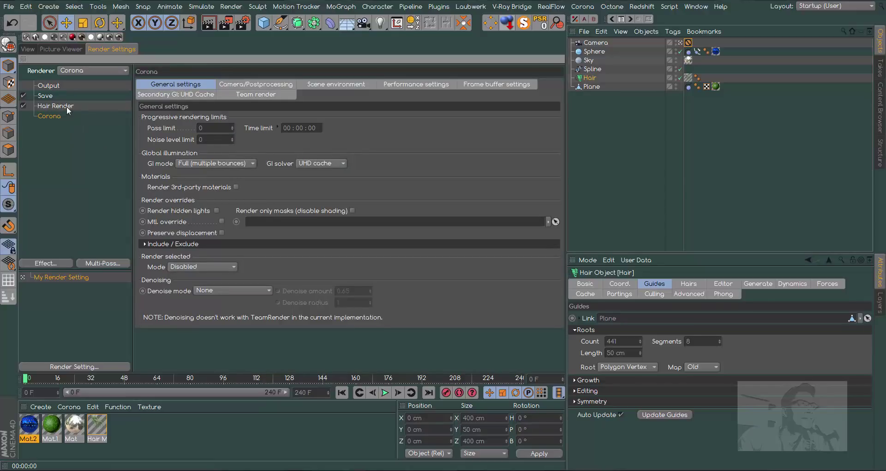
drag(85, 145, 67, 129)
Set Corona denoise mode to Full denoising and the pass limit to 5
click(55, 110)
click(234, 290)
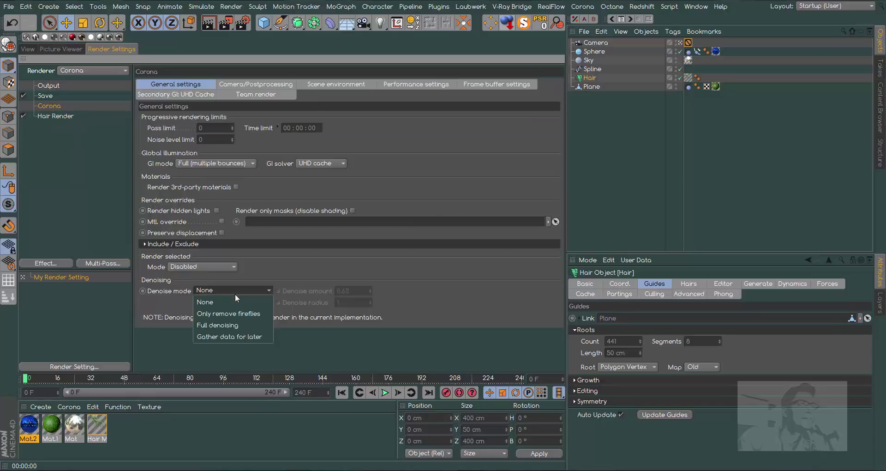
click(231, 325)
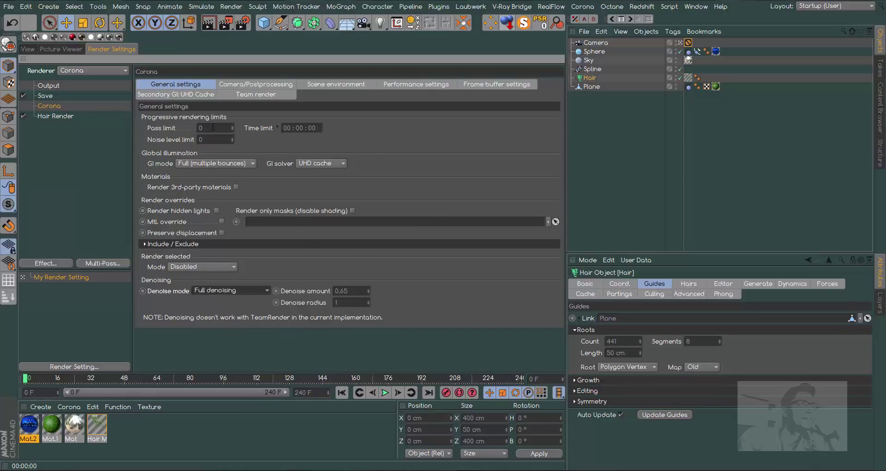
click(212, 127)
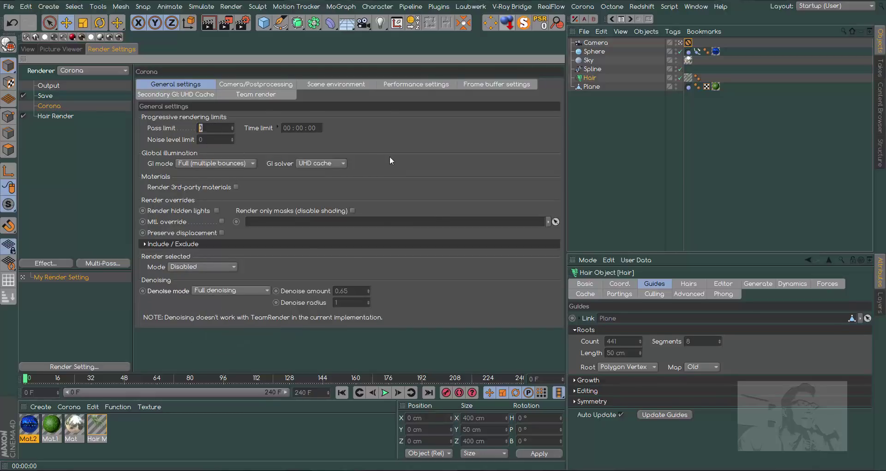
text(5)
key(Return)
click(407, 86)
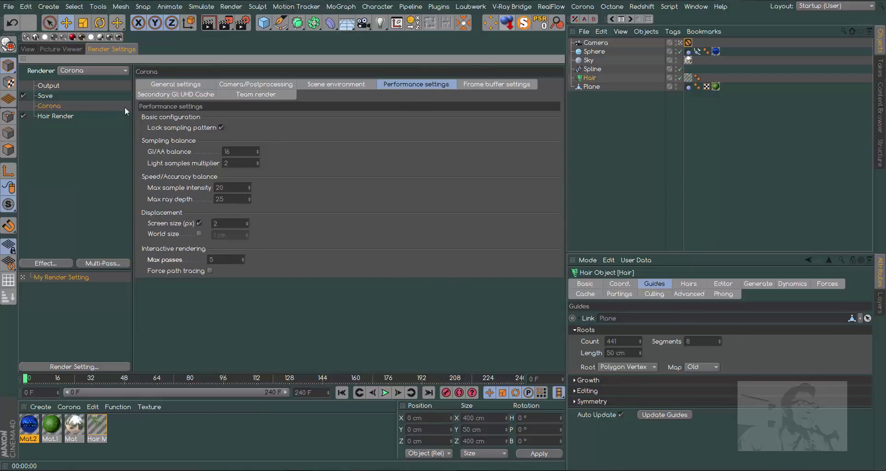
click(28, 49)
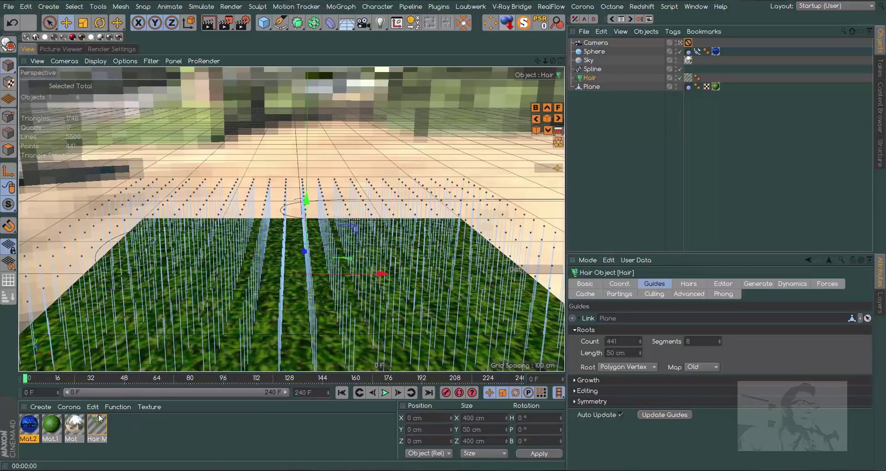
Create a Corona material with Grass High Res.jpg as Diffuse texture and render a preview
click(70, 407)
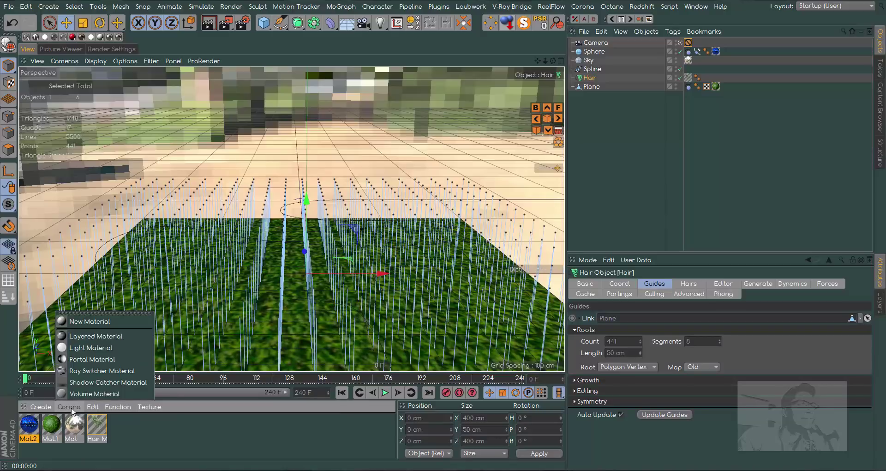
click(90, 320)
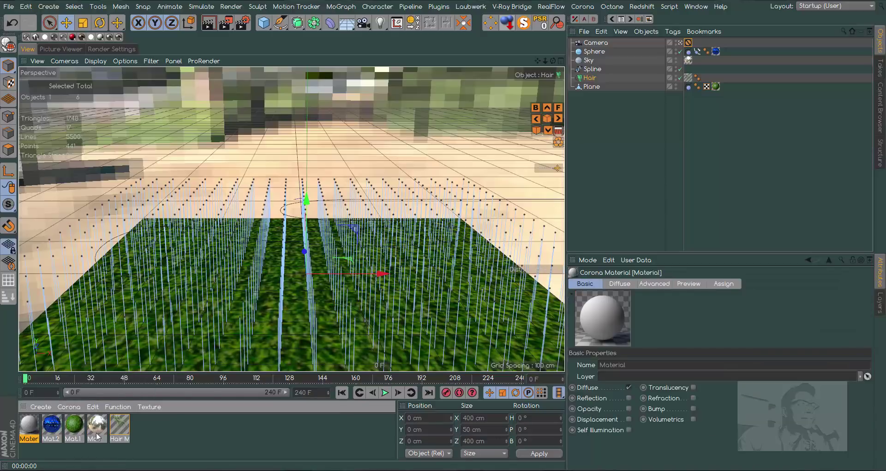
double_click(29, 423)
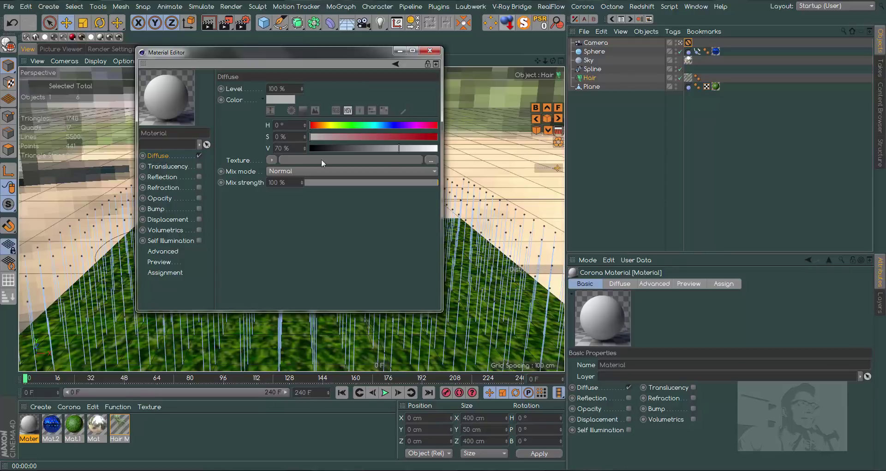
click(431, 160)
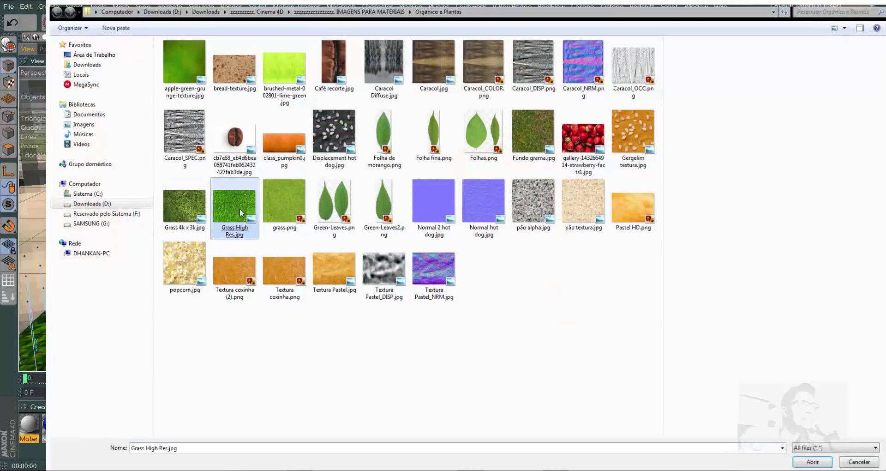
double_click(240, 209)
click(498, 268)
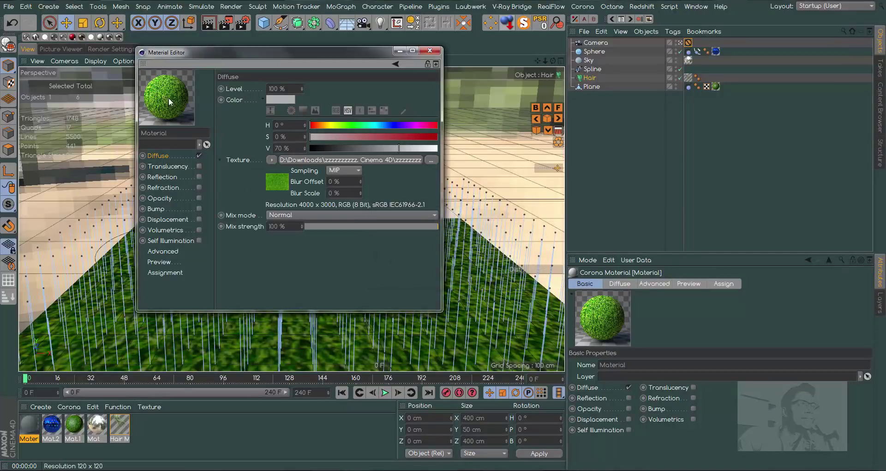
click(430, 50)
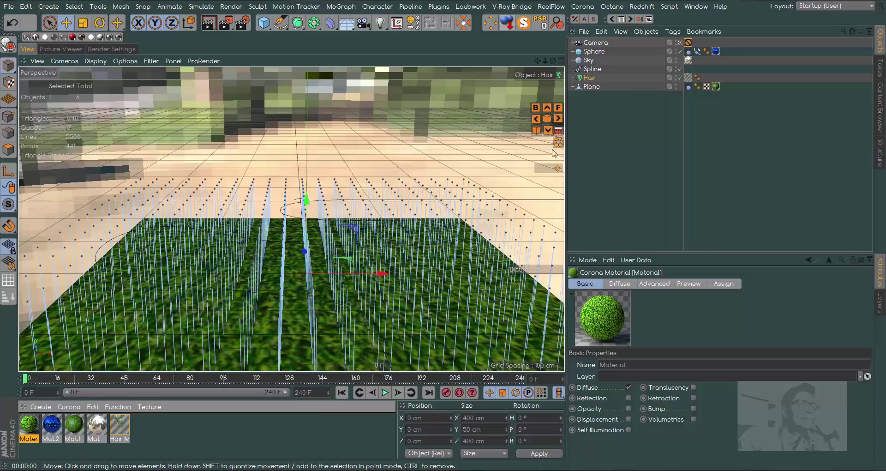
click(210, 23)
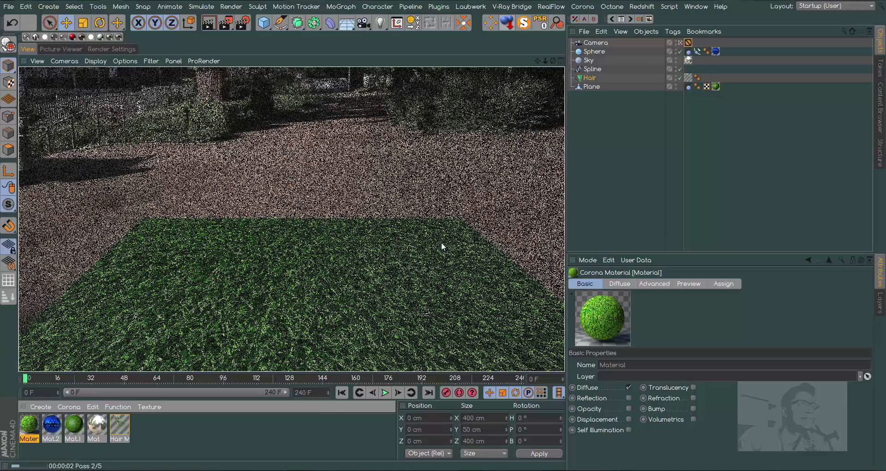
Run a Corona interactive render of the scene, then close the render window
click(441, 248)
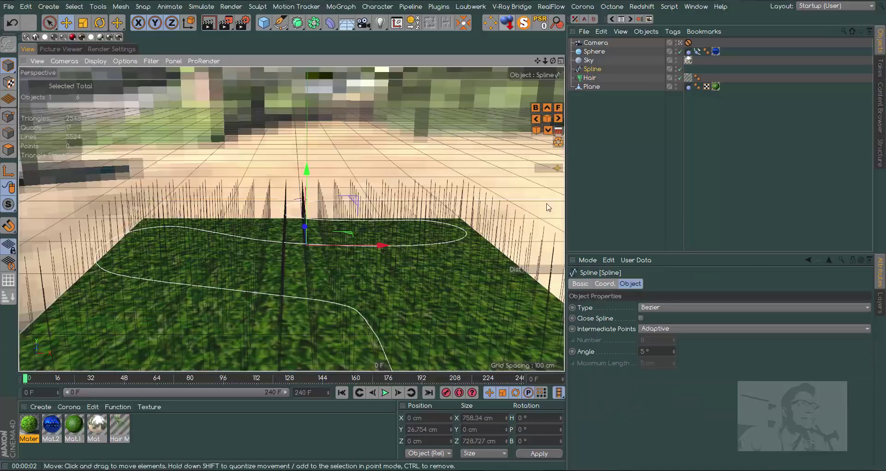
click(583, 6)
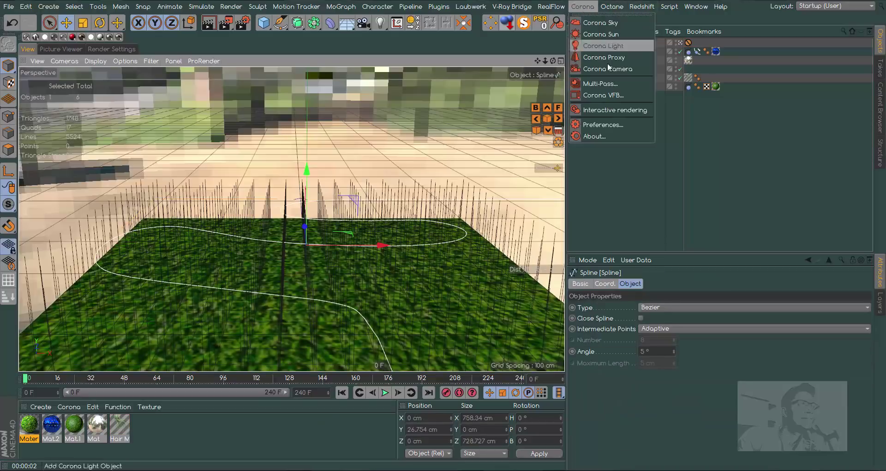
click(626, 112)
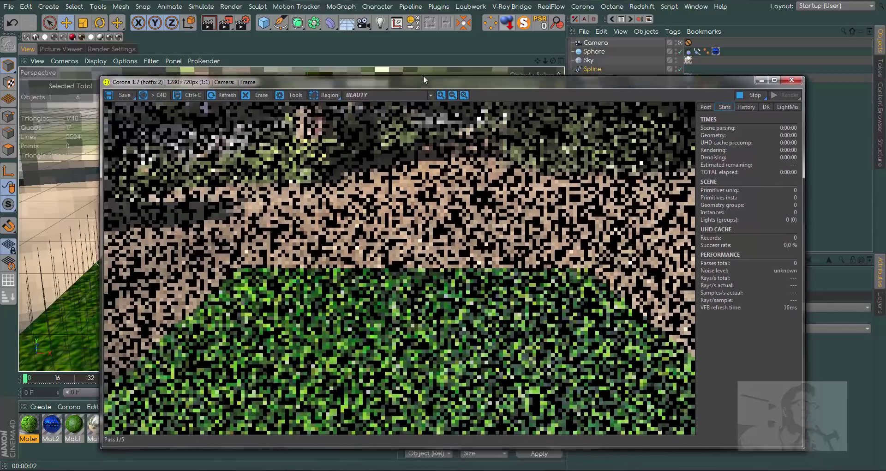
drag(423, 77, 397, 53)
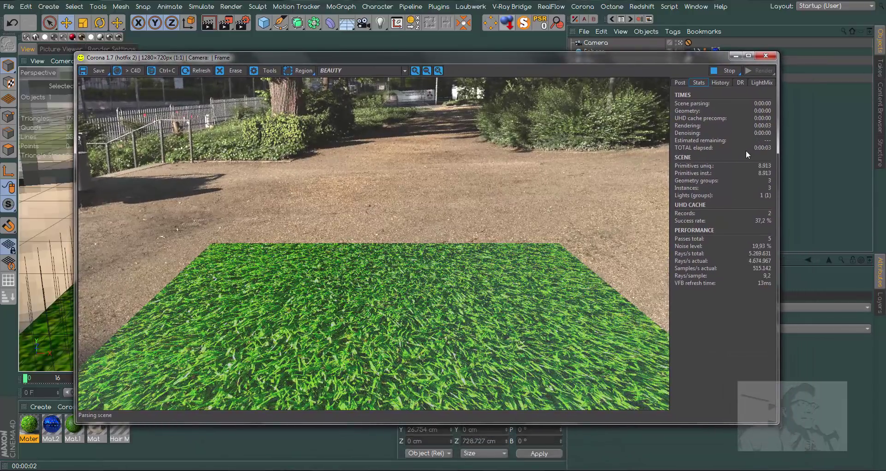
click(770, 56)
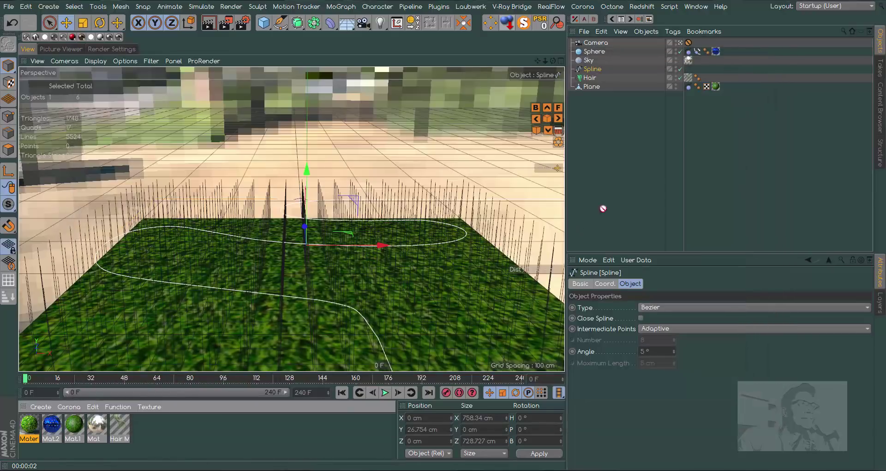
Apply the grass material to the Hair object and rerun the interactive render
mouse_move(603, 209)
mouse_down()
mouse_move(589, 86)
mouse_move(714, 79)
mouse_move(600, 78)
mouse_up()
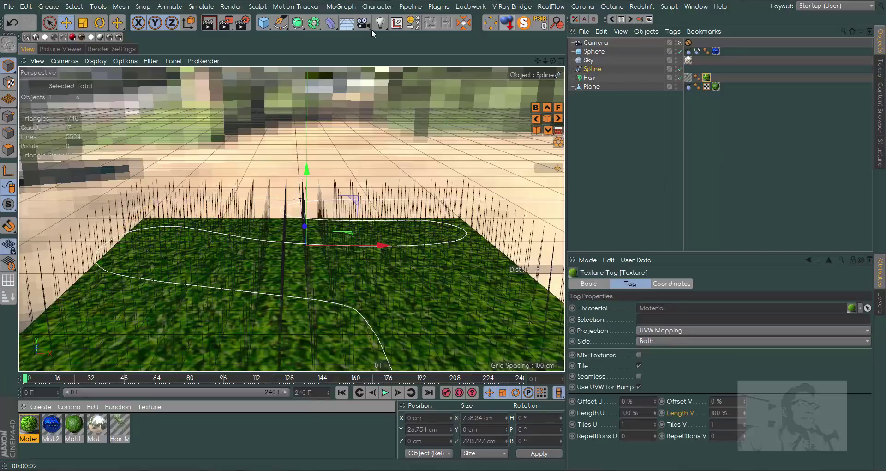
click(583, 6)
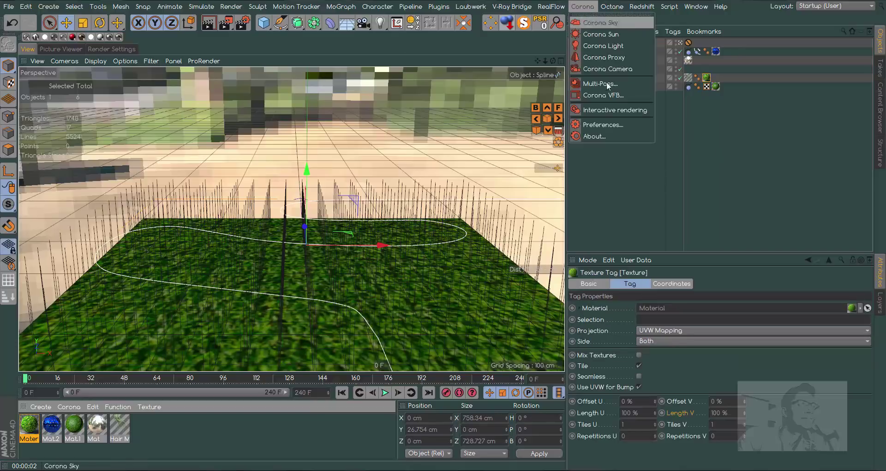
click(605, 109)
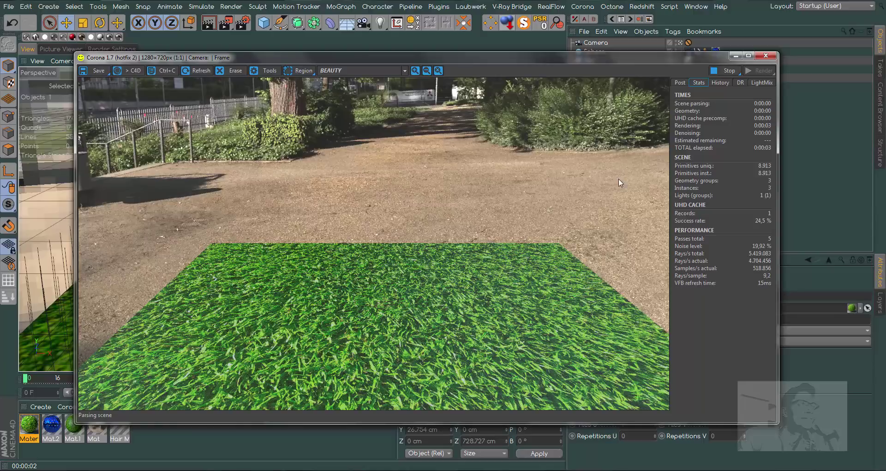
click(766, 56)
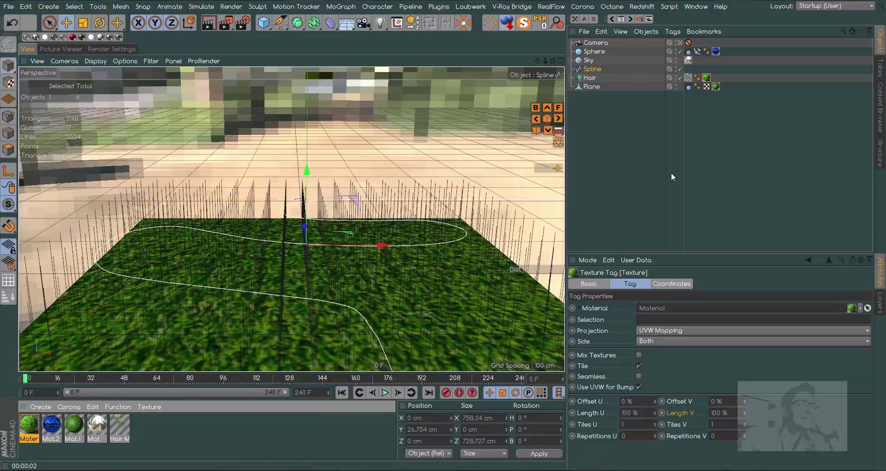
Set the Hair object's generated type to Triangle
click(589, 78)
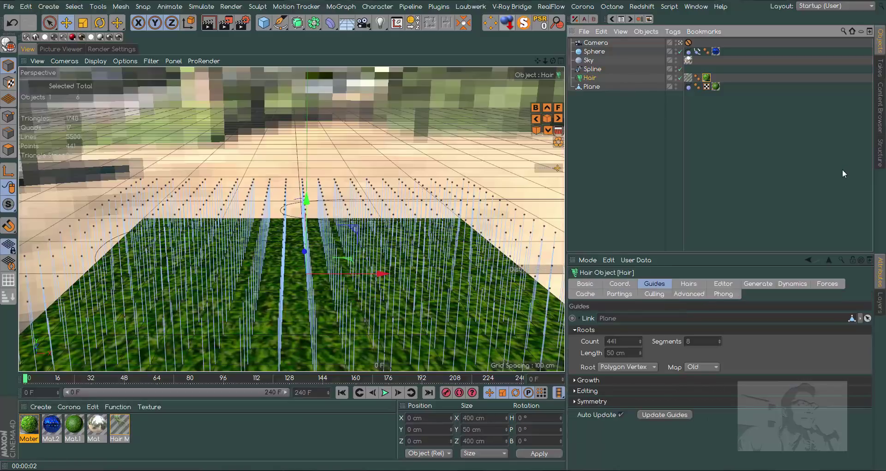
click(762, 285)
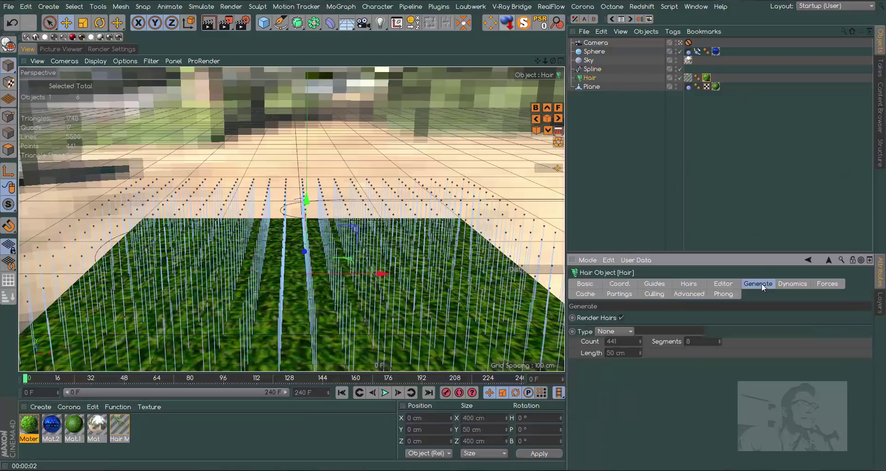
click(625, 331)
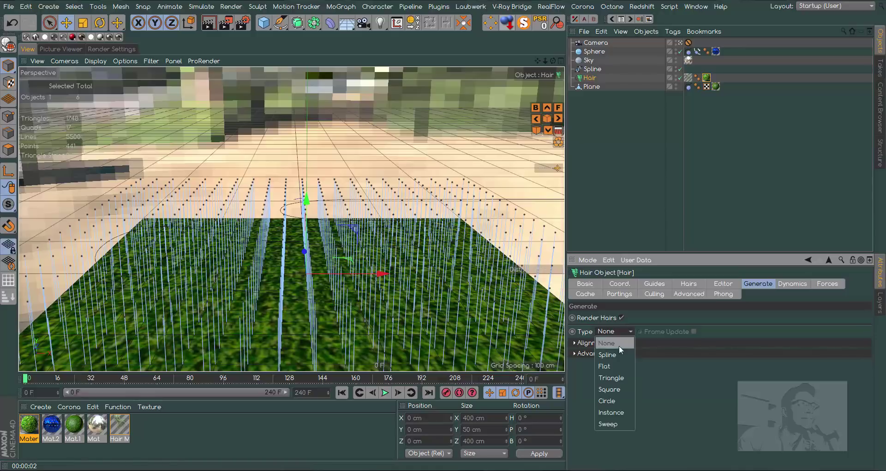
click(620, 375)
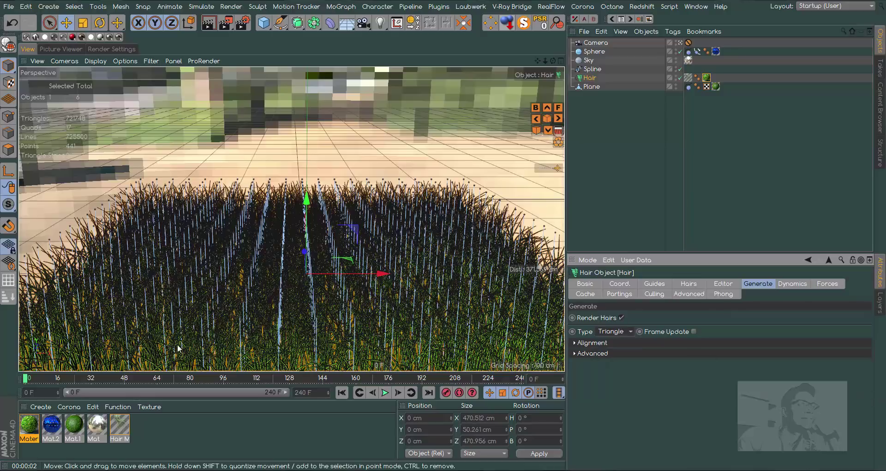
Start a Corona interactive render of the triangle grass blades
click(612, 6)
click(605, 6)
click(592, 7)
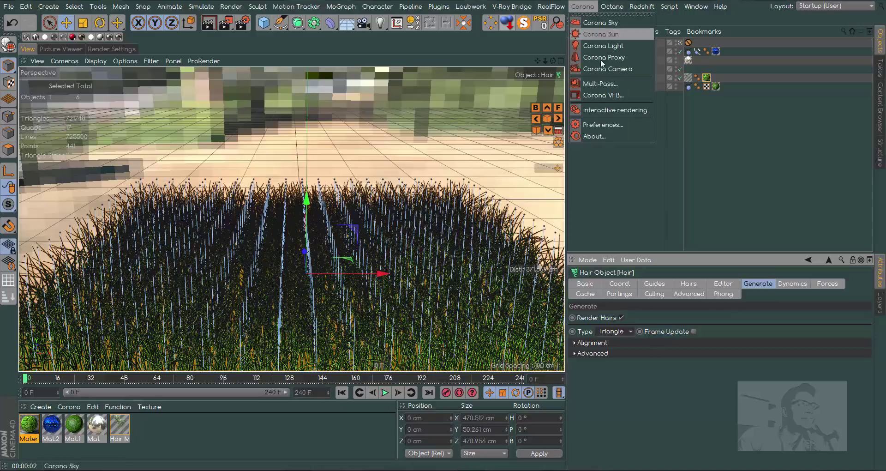
click(625, 112)
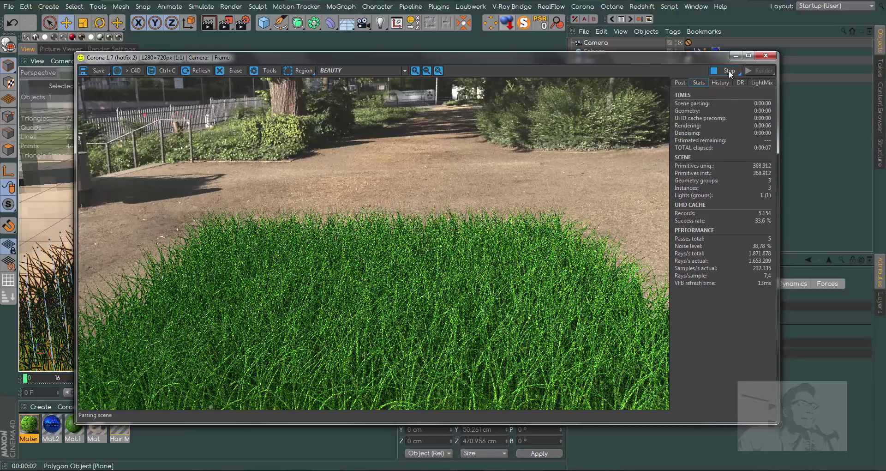
Set Corona interactive Max passes to 25 and change the pass limit to 2
click(763, 56)
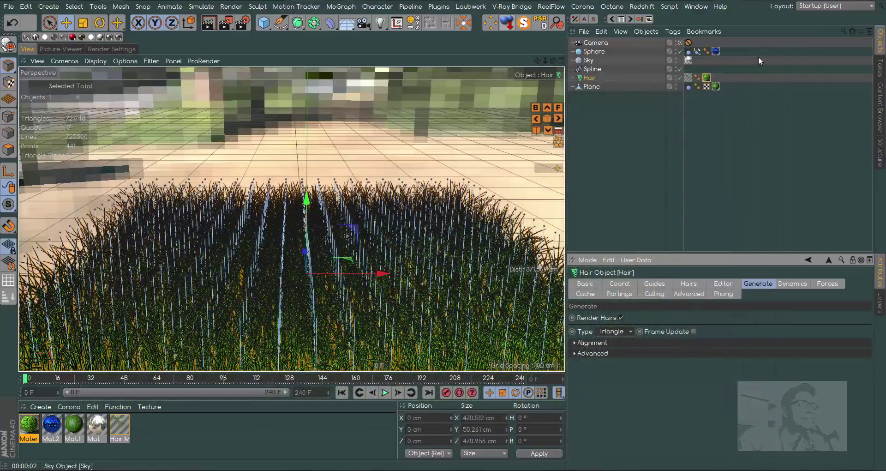
click(113, 49)
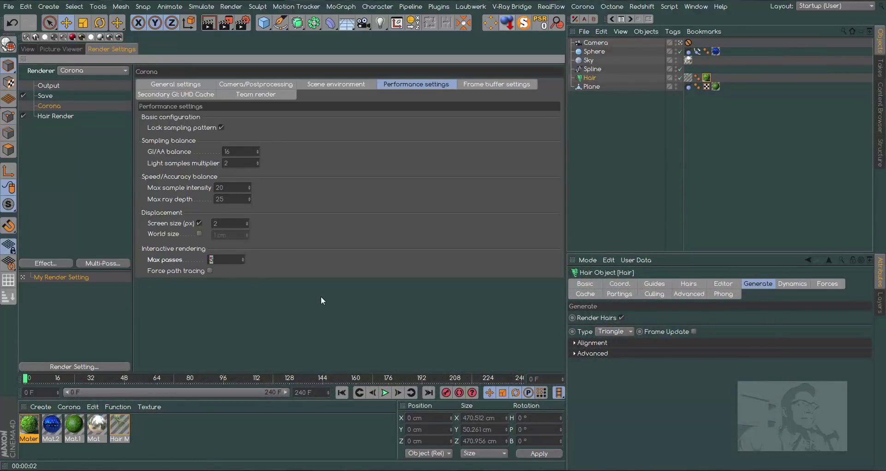
text(25)
click(250, 83)
click(206, 85)
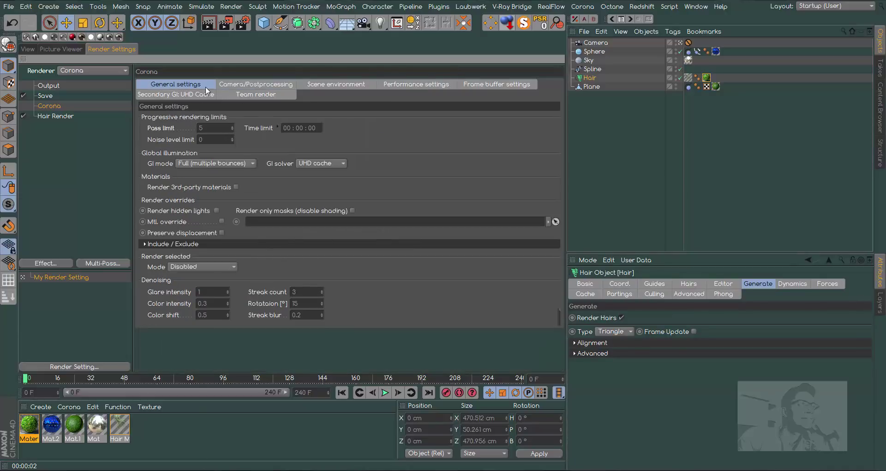
double_click(214, 128)
text(2)
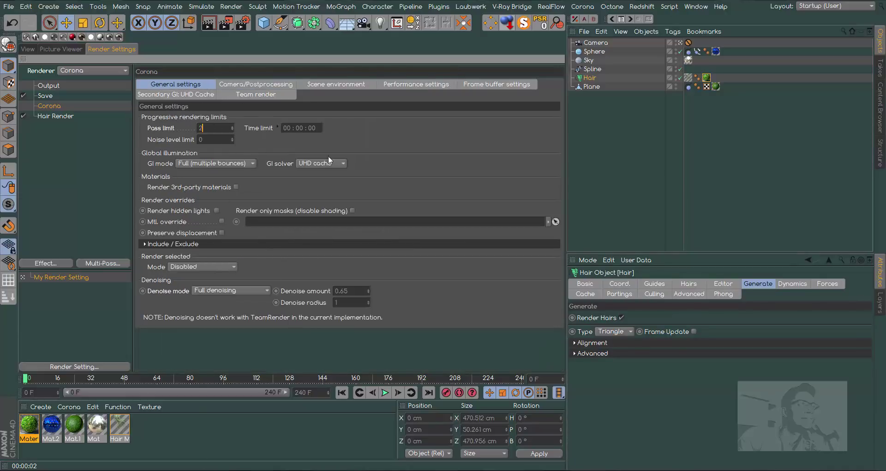
Start a fresh Corona interactive render and move its window to the top-left
click(29, 49)
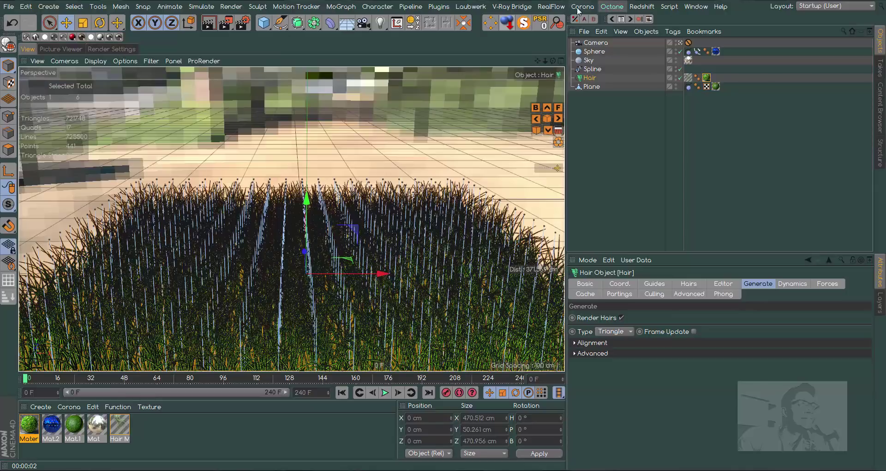
click(583, 6)
click(612, 109)
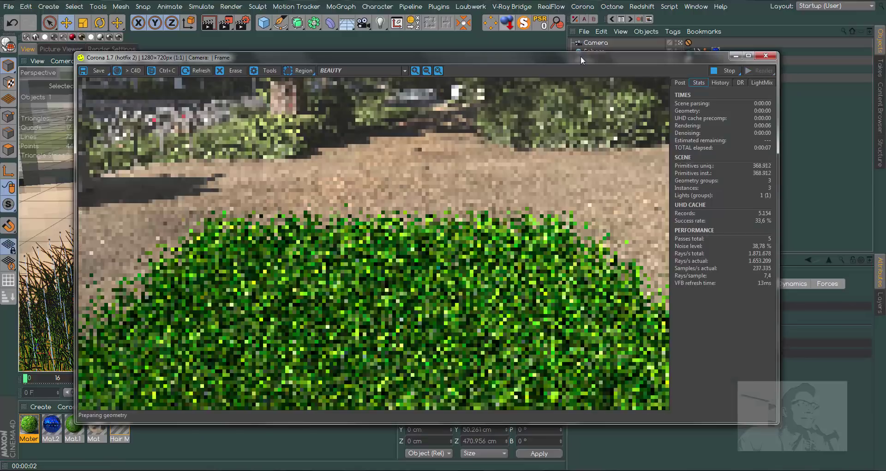
drag(580, 57, 511, 36)
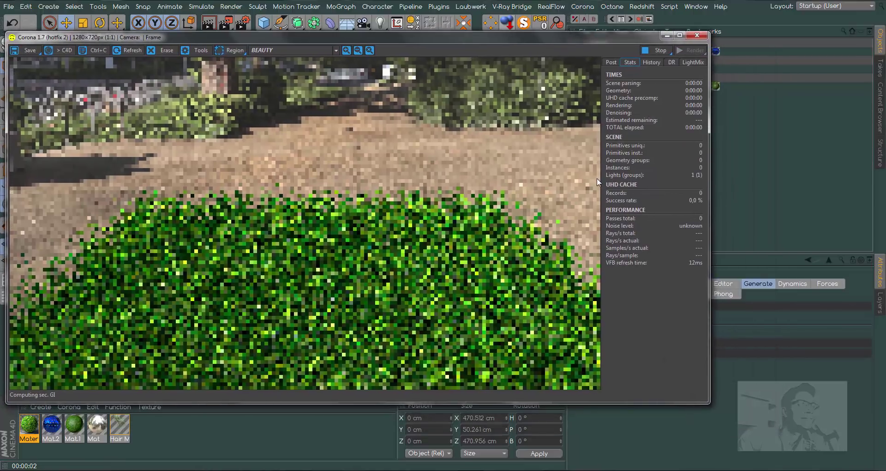
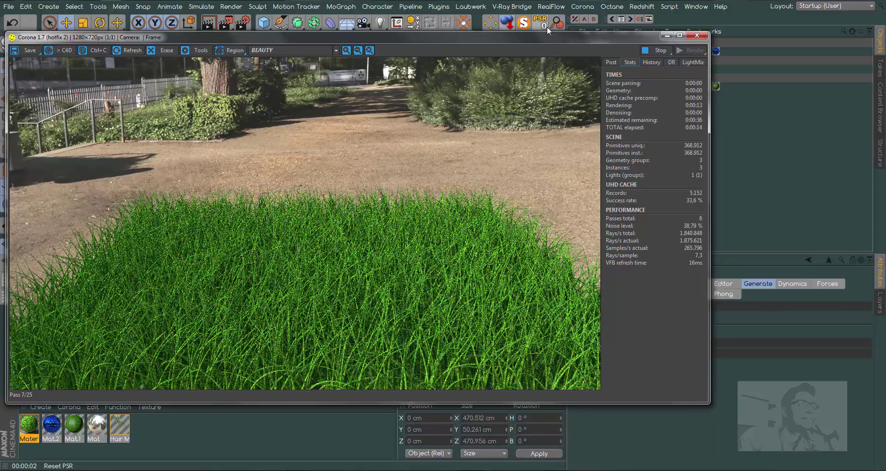
Shift the Corona VFB window slightly aside while the grass render progresses
drag(544, 37, 559, 33)
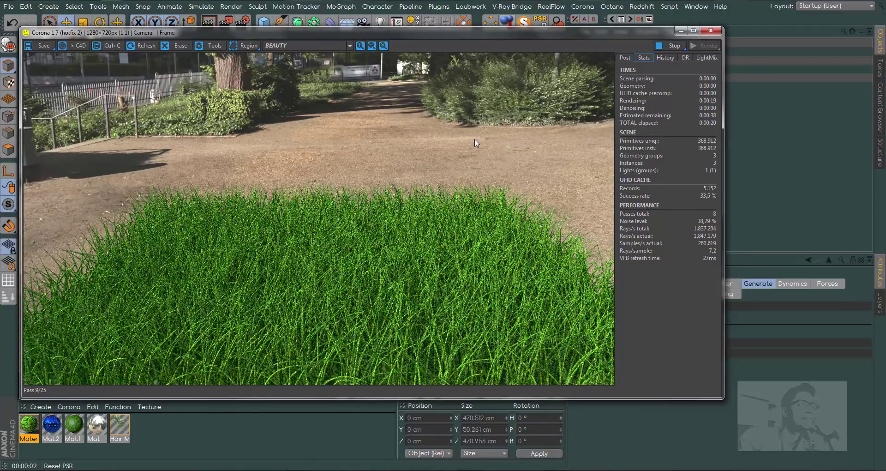
Create a new Corona material and copy the HDRI texture shader from the sky material
click(713, 31)
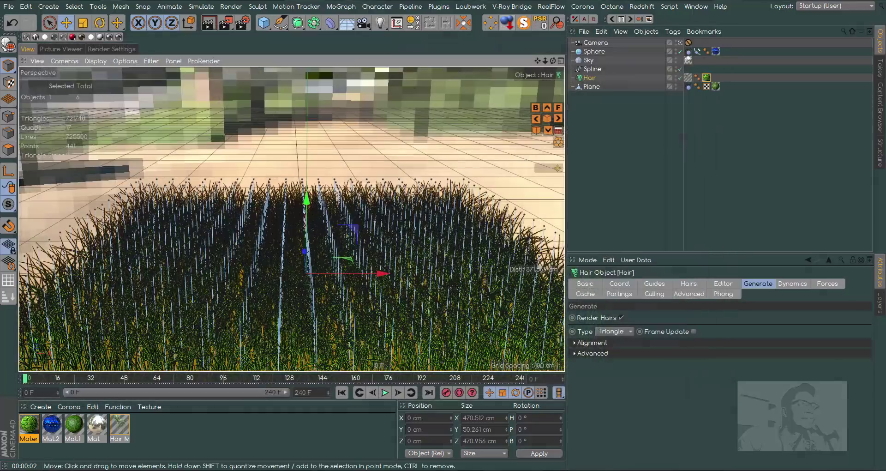
click(68, 406)
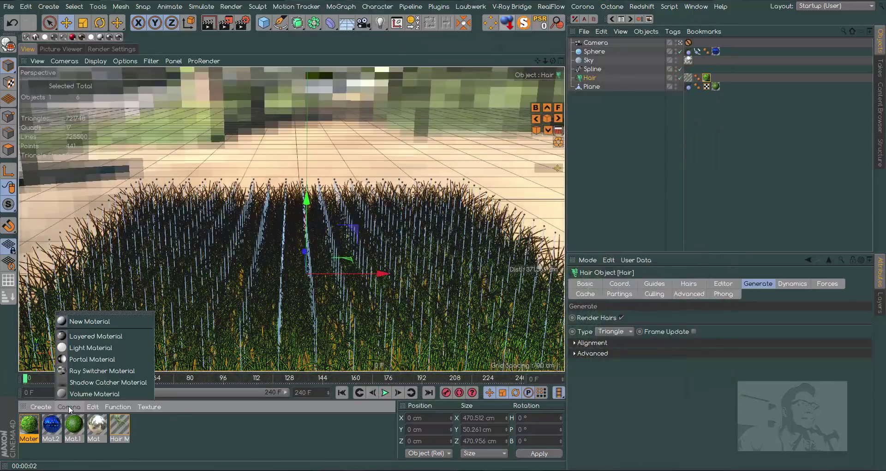
click(88, 318)
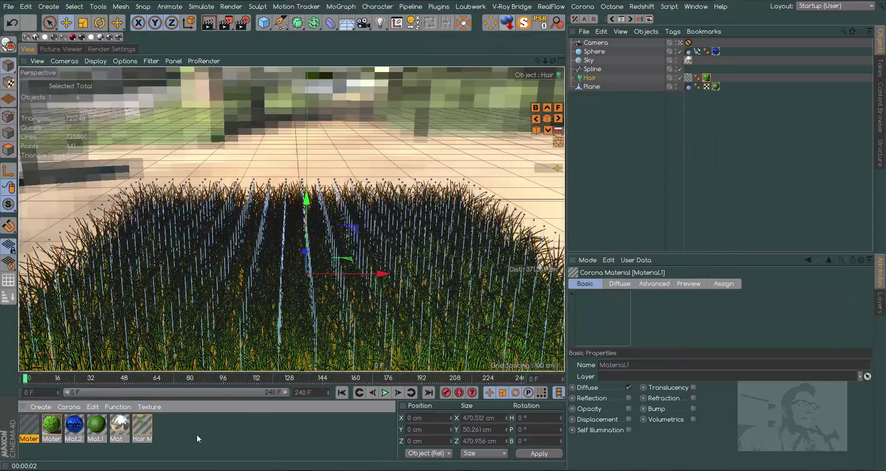
double_click(118, 428)
click(276, 163)
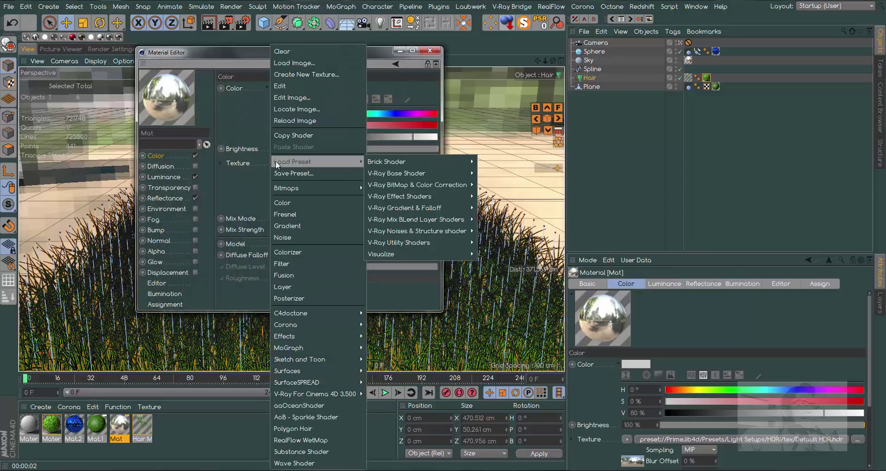
click(299, 134)
click(429, 51)
Paste the HDRI shader into Material.1's Diffuse texture and enable Self Illumination
double_click(30, 423)
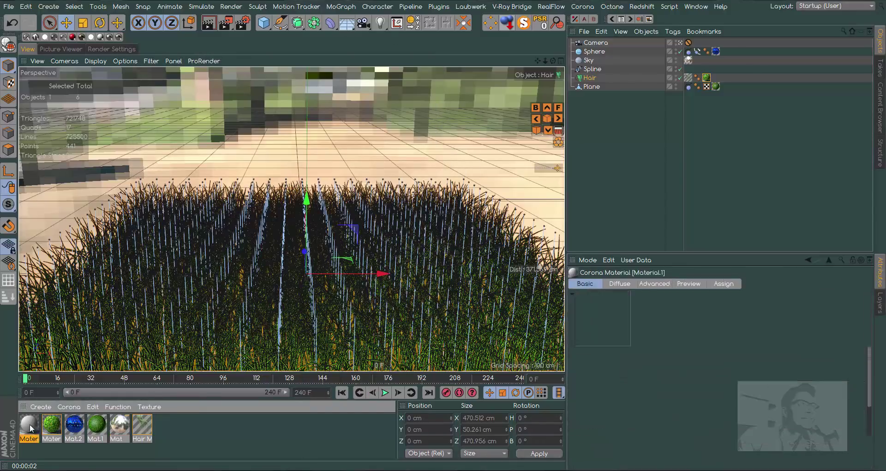
click(270, 159)
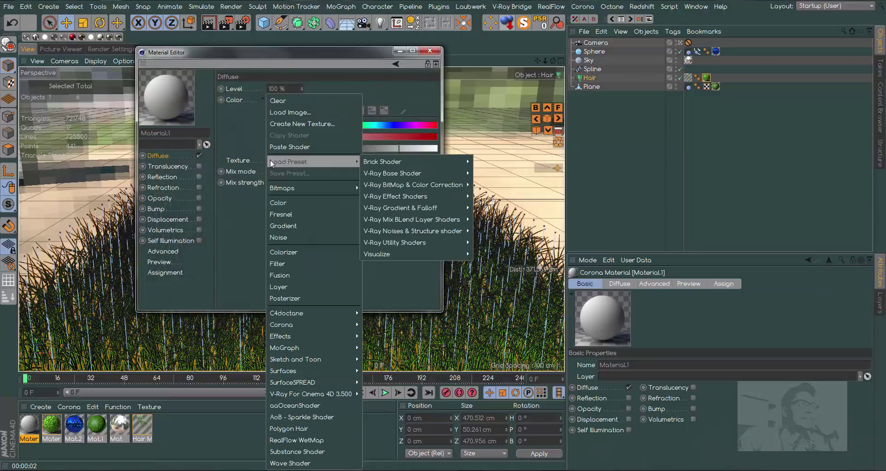
click(304, 147)
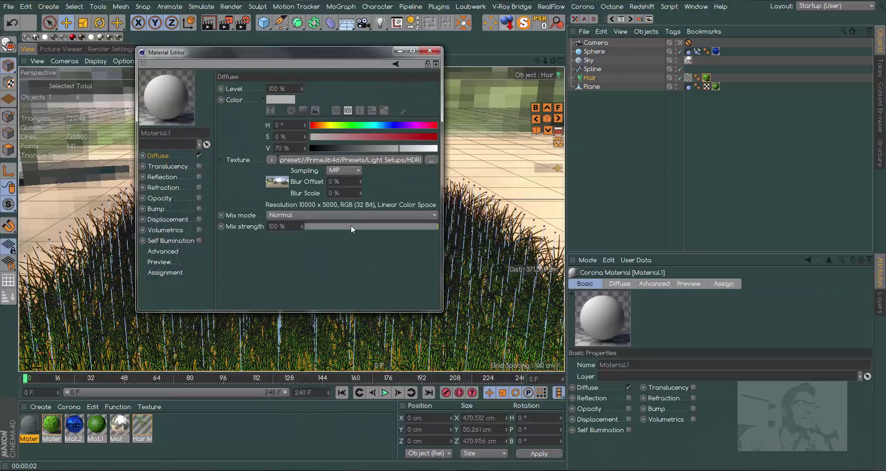
click(184, 241)
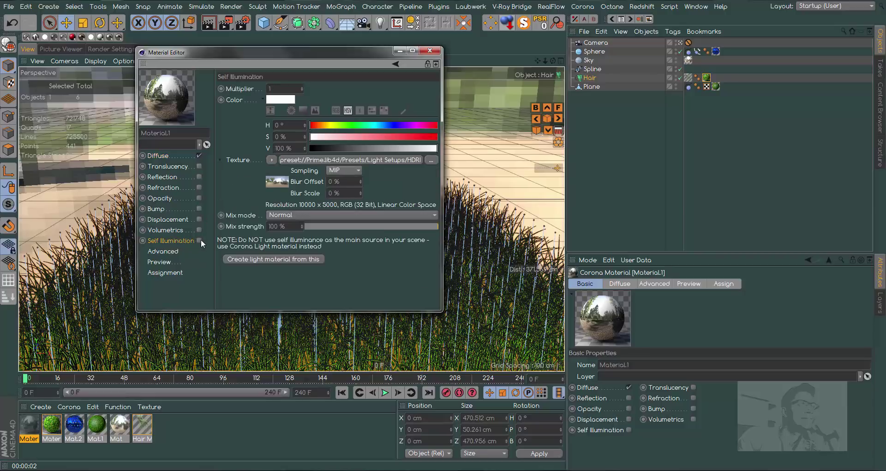
click(200, 240)
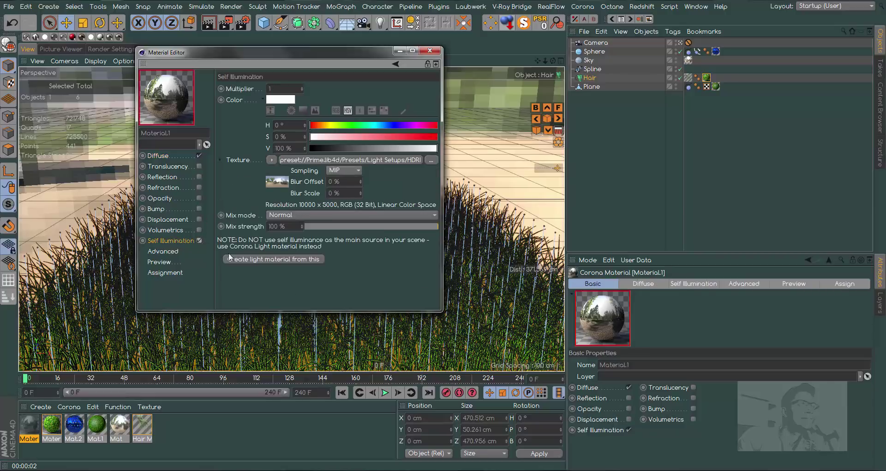
click(430, 51)
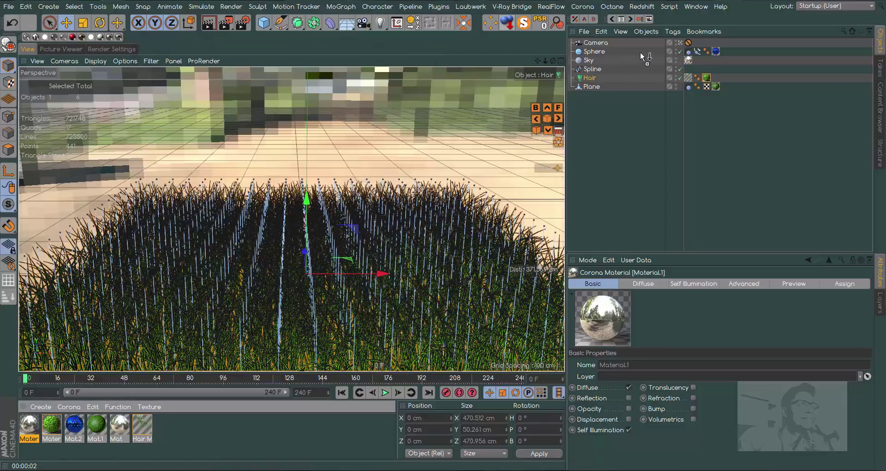
Apply Material.1 to the Sky object and render to the Corona VFB, showing the Post settings
drag(677, 52, 687, 60)
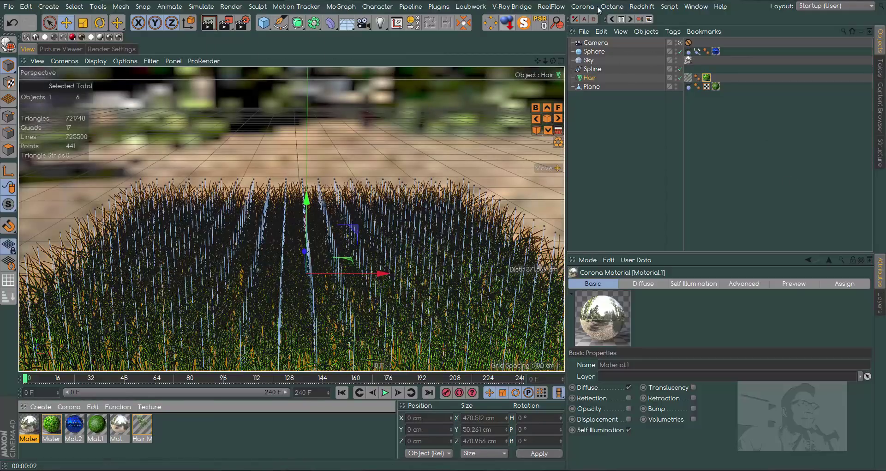
click(582, 6)
click(611, 113)
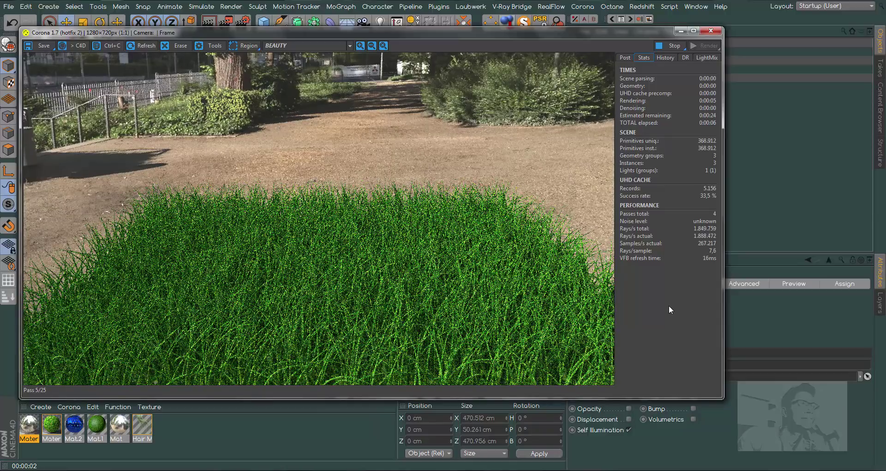
click(625, 58)
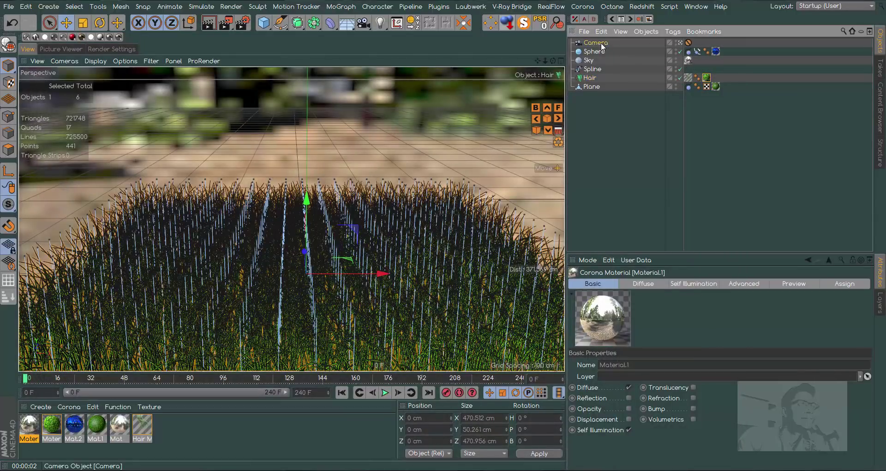
Add a Corona Camera tag to the Camera object
click(601, 42)
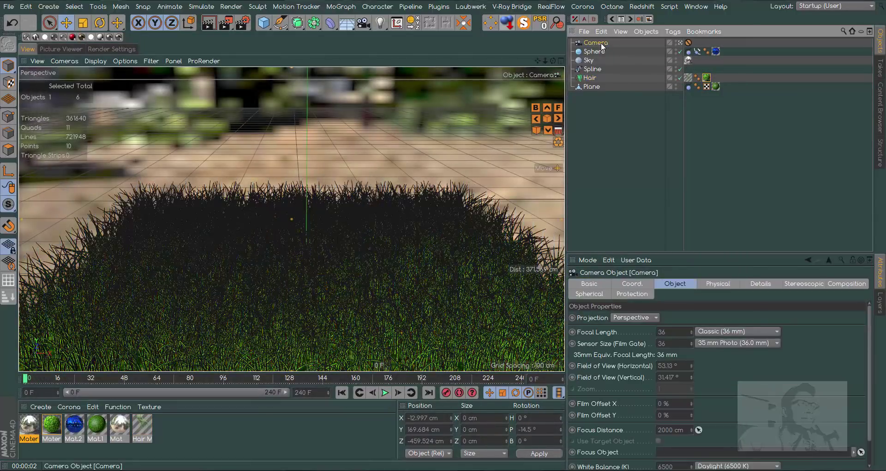
right_click(601, 42)
click(793, 49)
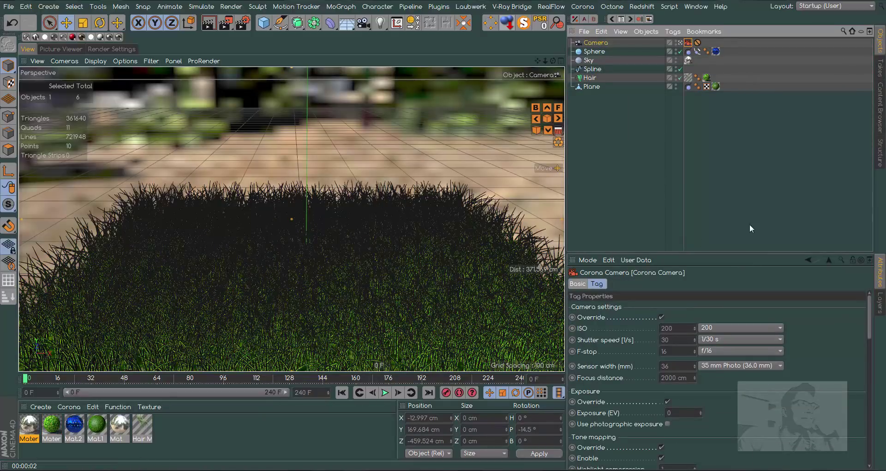
Start Corona interactive rendering and nudge the VFB window aside
click(582, 6)
click(617, 109)
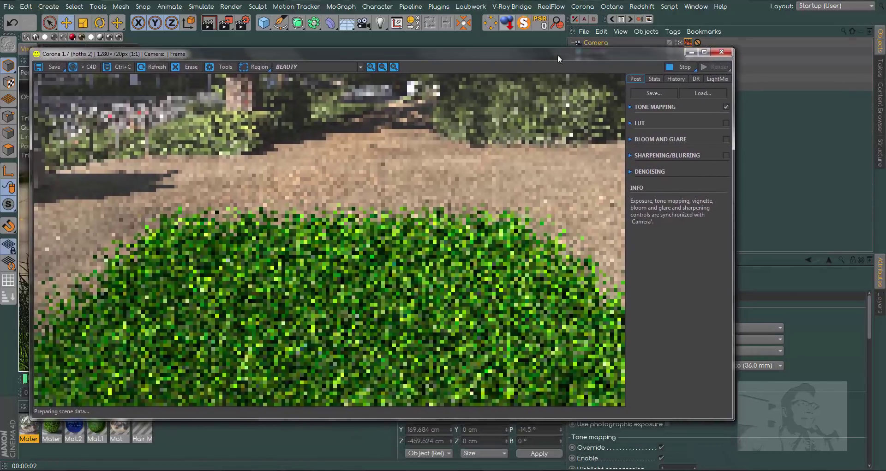
drag(558, 54, 563, 53)
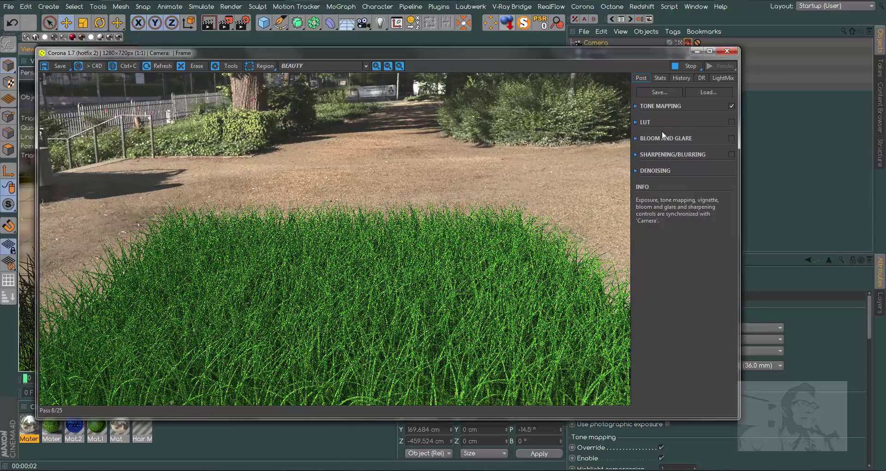
Expand the LUT section in the VFB Post tab, then close the Corona VFB
click(636, 121)
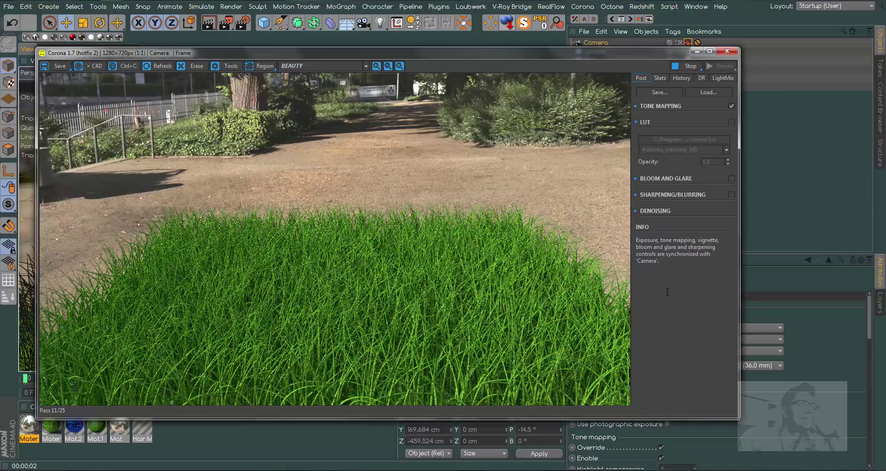
click(727, 50)
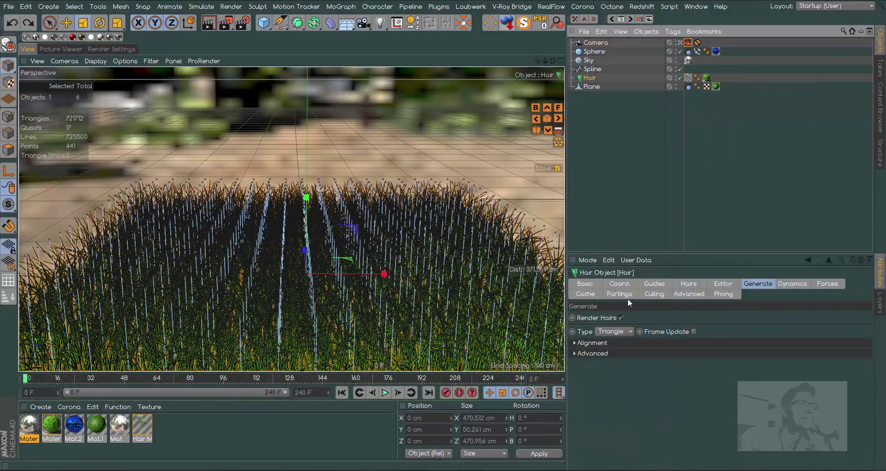
Switch the Hair object's Generate Type from Triangle to Spline and bring up the spline shapes
click(618, 331)
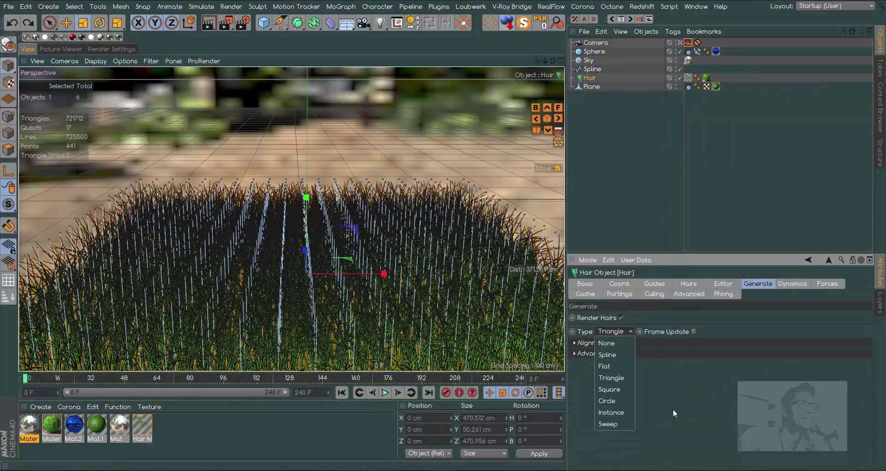
click(607, 354)
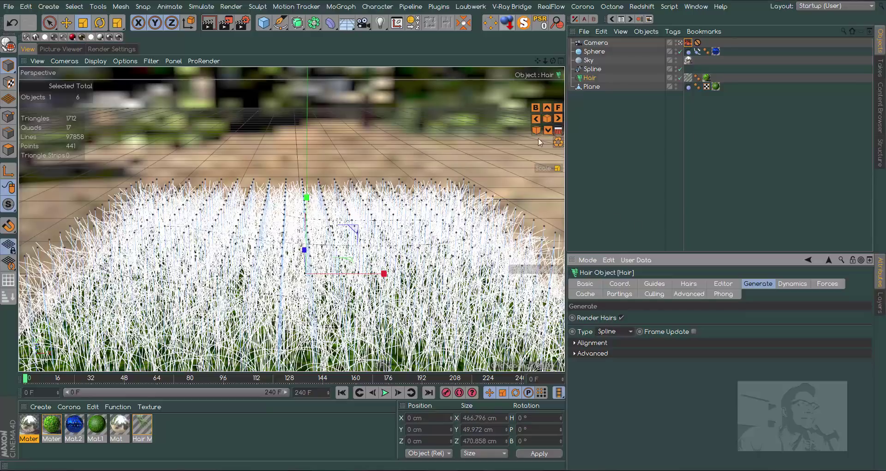
click(283, 27)
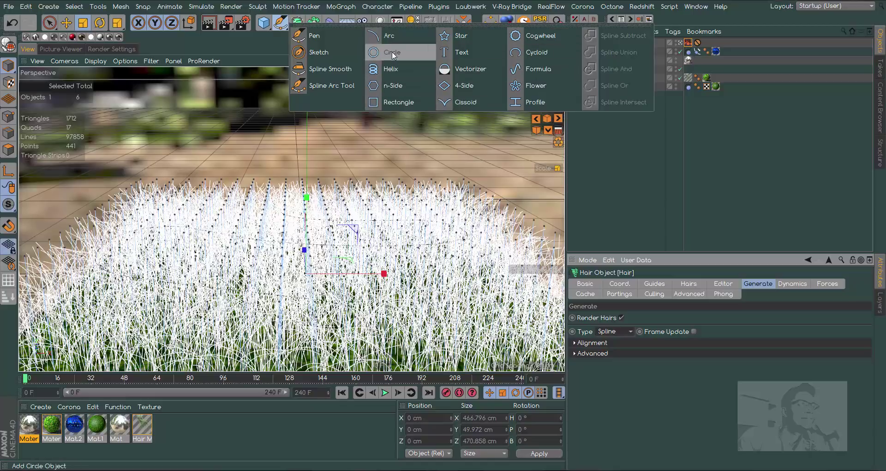
Add an n-Side spline, scale it down, lift it to Y 102.957 cm, and place it below Plane
click(389, 85)
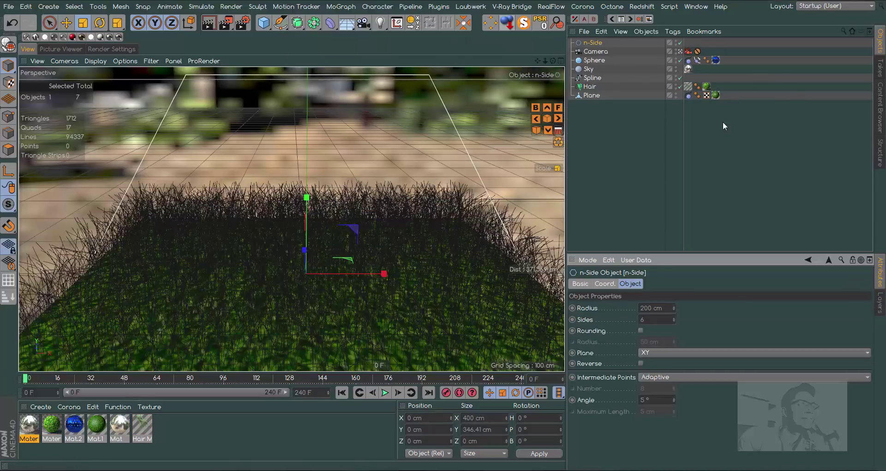
click(83, 22)
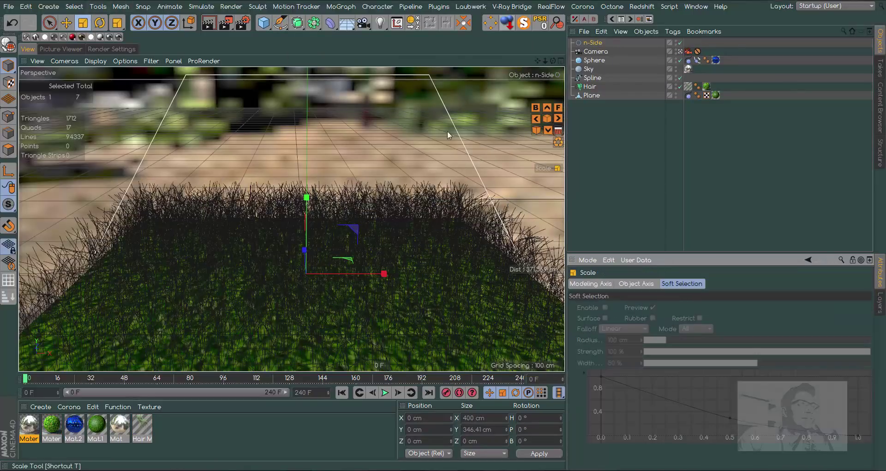
drag(300, 138, 42, 140)
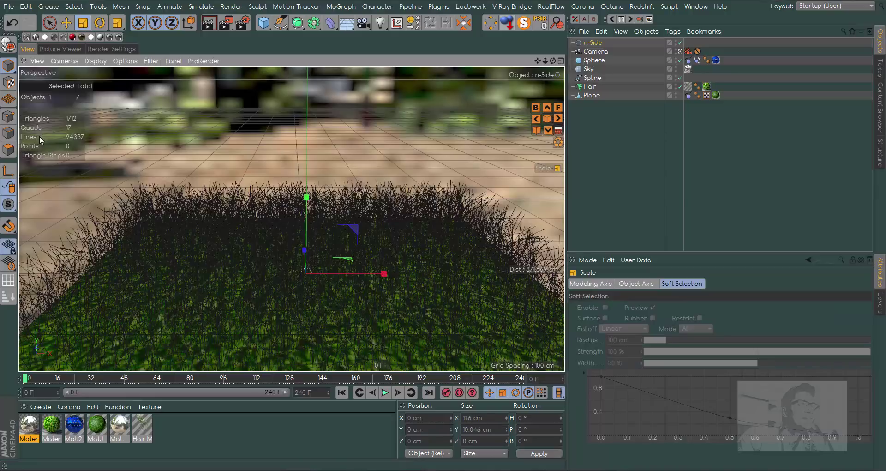
click(67, 23)
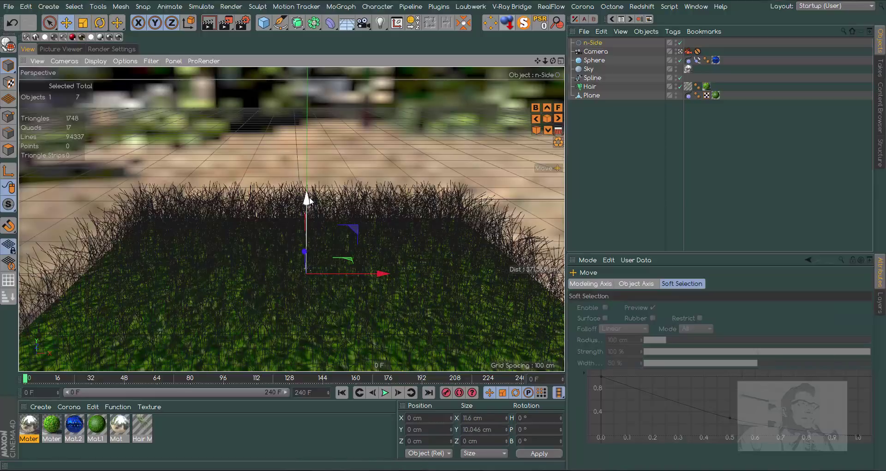
drag(307, 199, 320, 82)
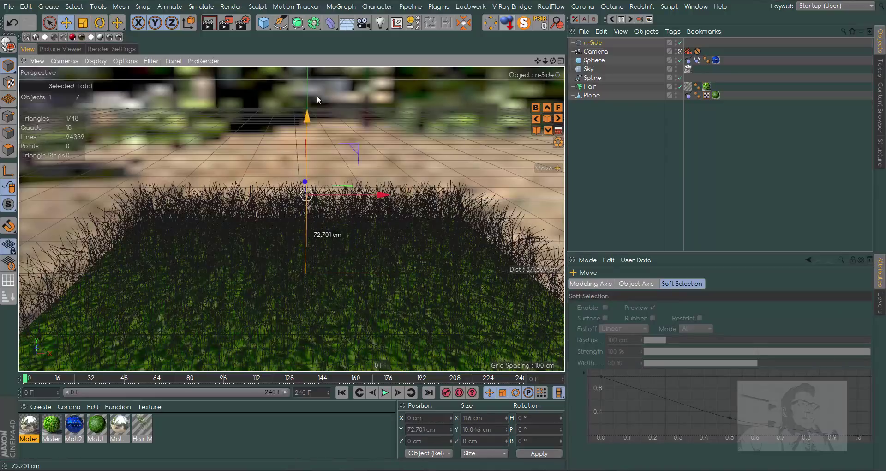
click(83, 22)
drag(364, 132, 46, 90)
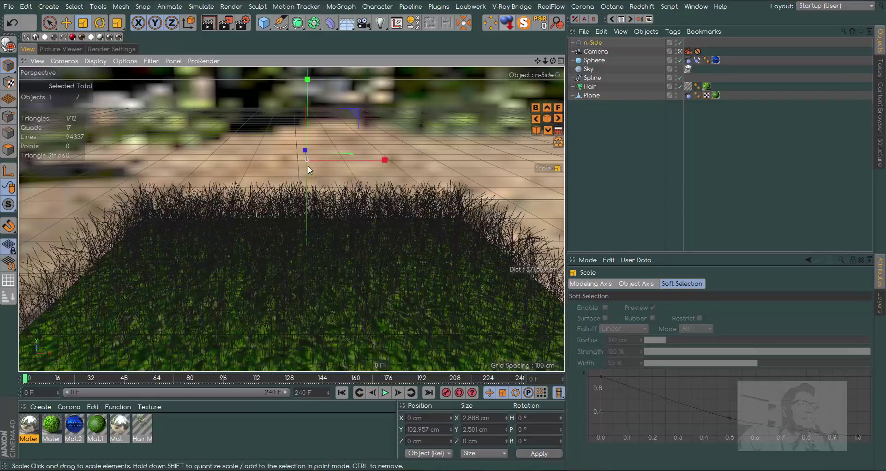
mouse_move(593, 42)
mouse_down()
mouse_move(608, 95)
mouse_move(598, 102)
mouse_up()
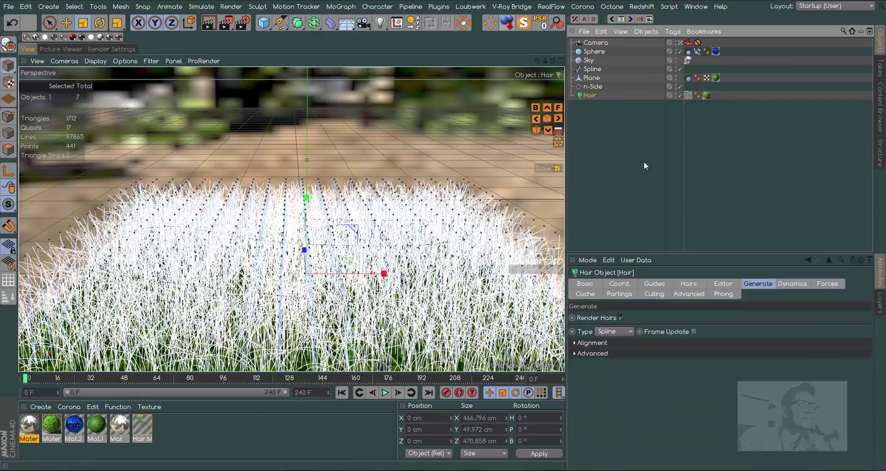
Add a Sweep at the bottom of the object list and nest n-Side and Hair inside it
click(297, 23)
click(340, 70)
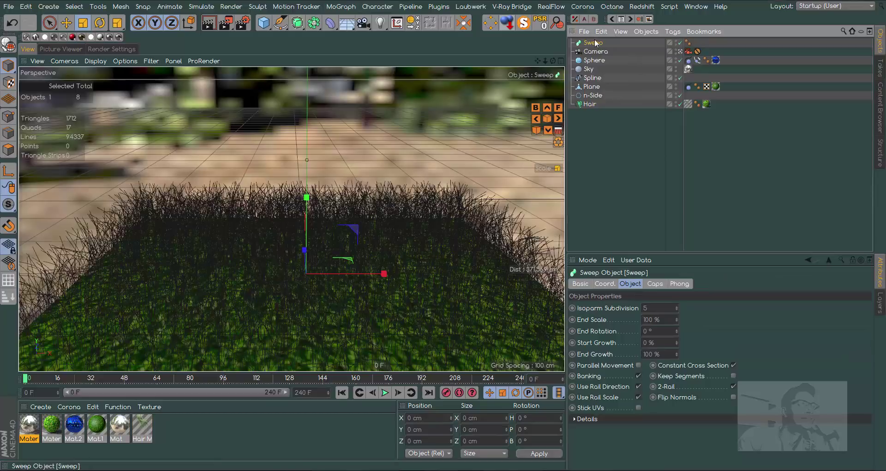
drag(593, 42, 595, 107)
click(592, 87)
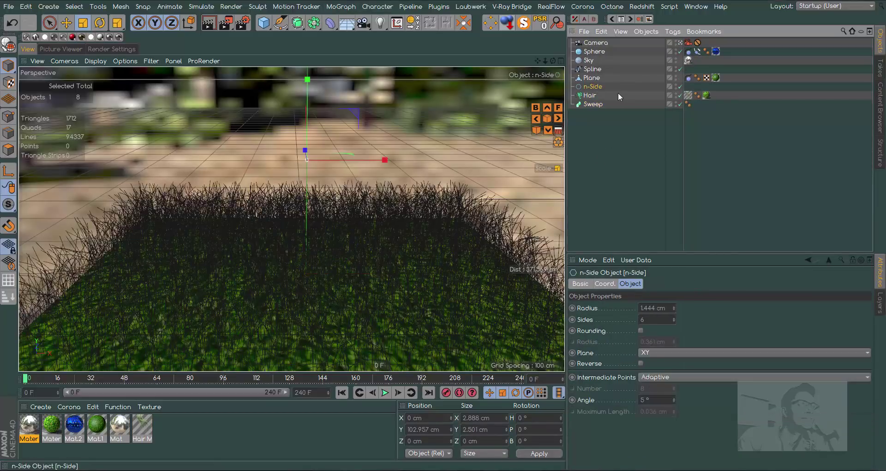
ctrl+click(591, 97)
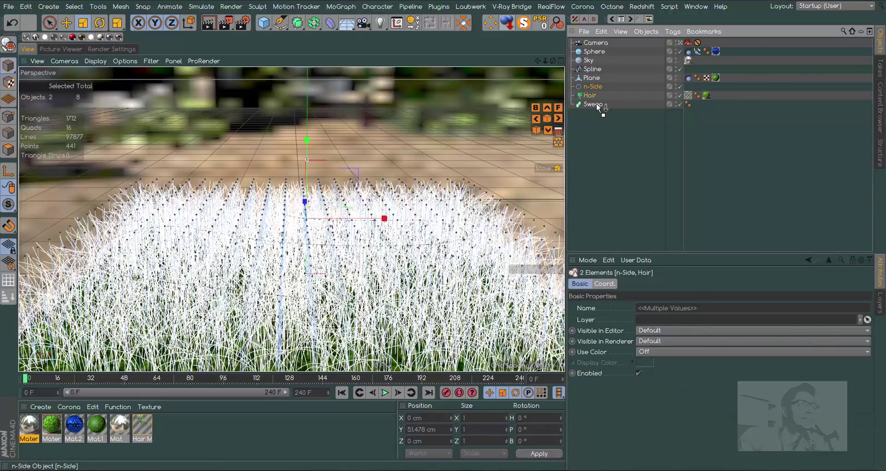
drag(597, 102, 597, 103)
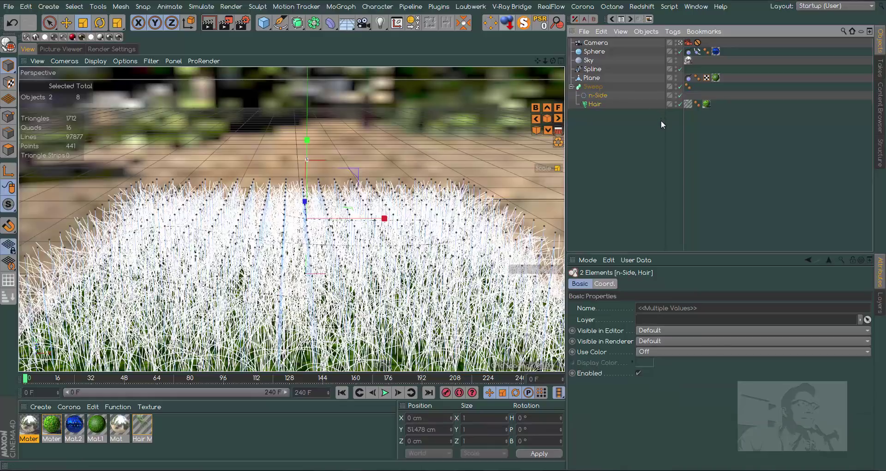
key(ctrl+z)
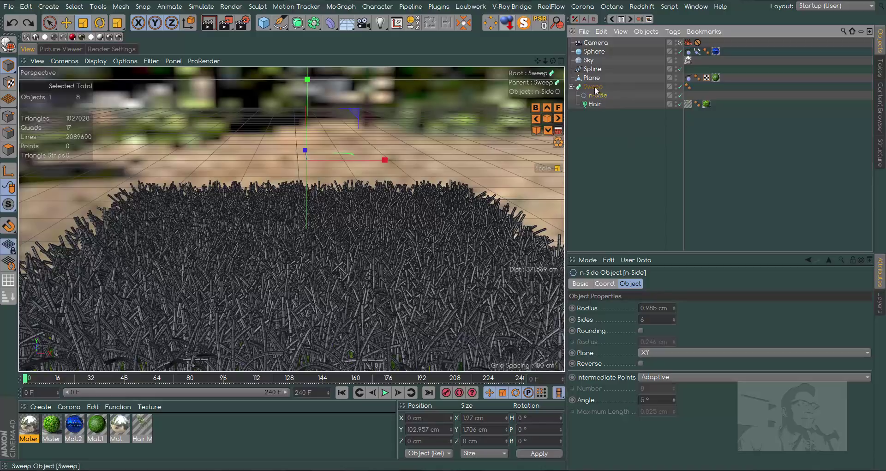
Disable the Sweep and scale the n-Side profile down to 1.204 cm
click(680, 86)
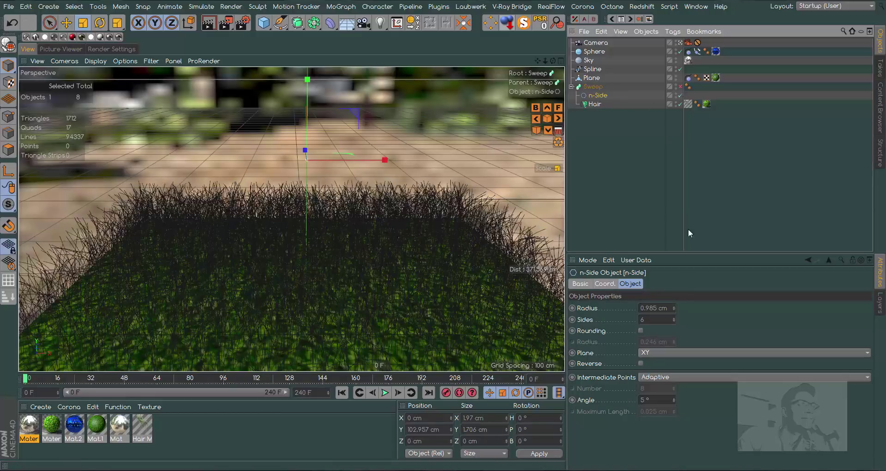
click(117, 22)
drag(481, 116, 295, 96)
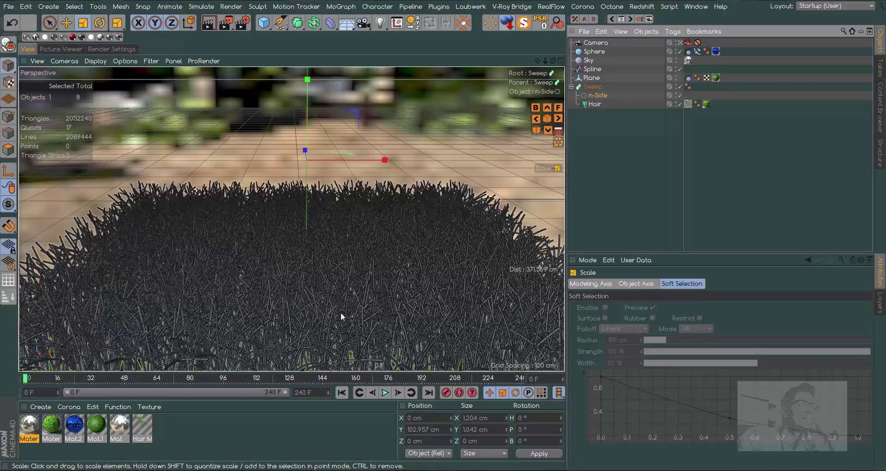
Enable Clump on the Hair Mat and play the grass animation from the start
double_click(151, 425)
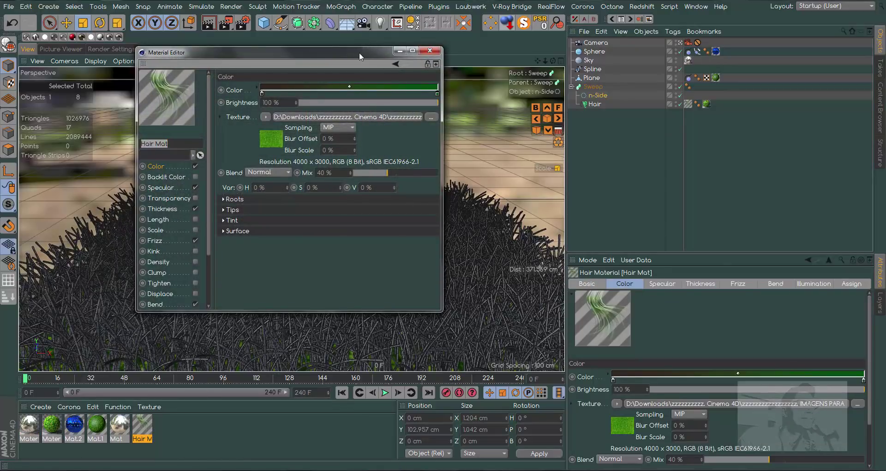
drag(360, 52, 691, 54)
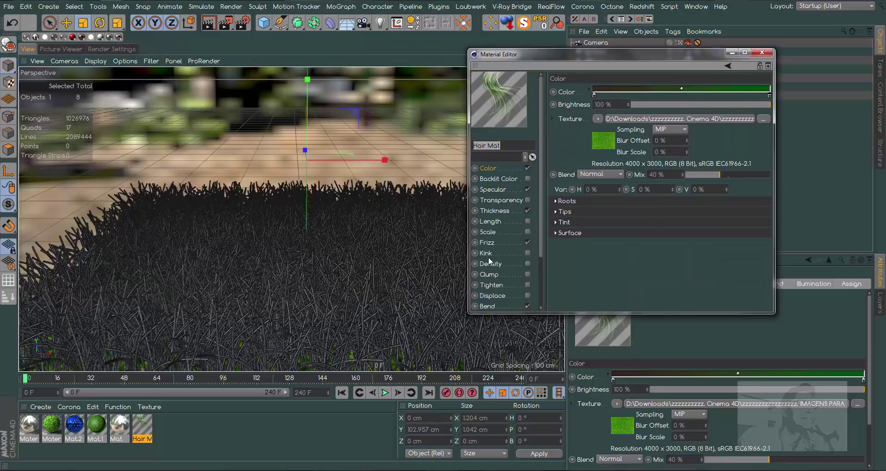
click(528, 273)
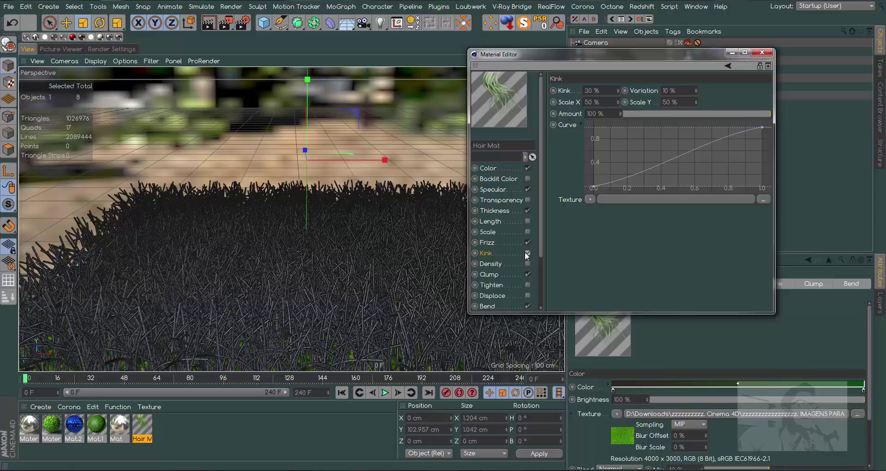
click(341, 392)
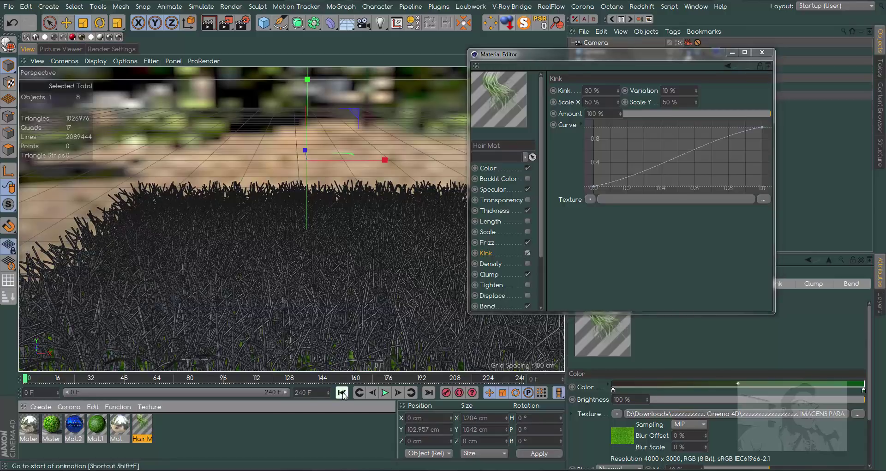
click(385, 393)
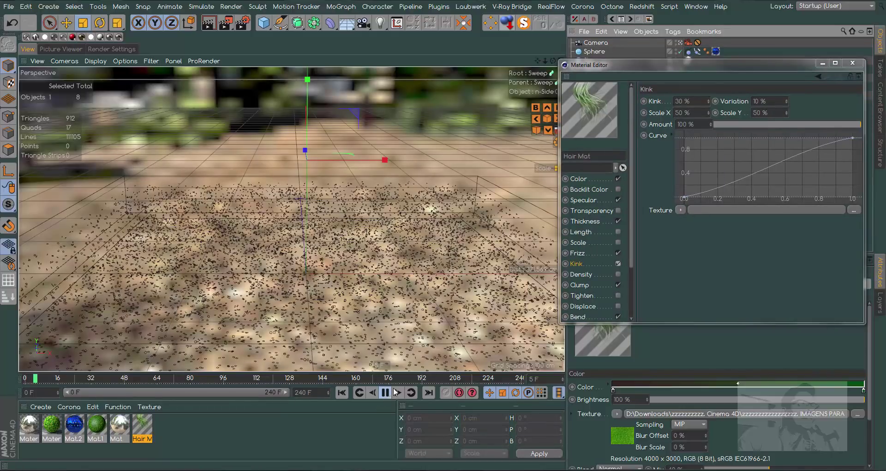
click(391, 392)
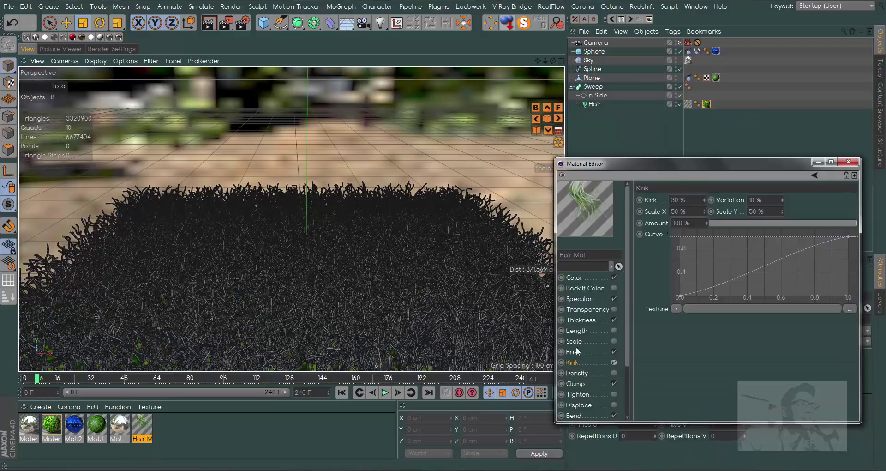
Turn off Kink and Clump on the Hair Mat, replay the animation, and rewind to frame 0
drag(693, 168, 582, 133)
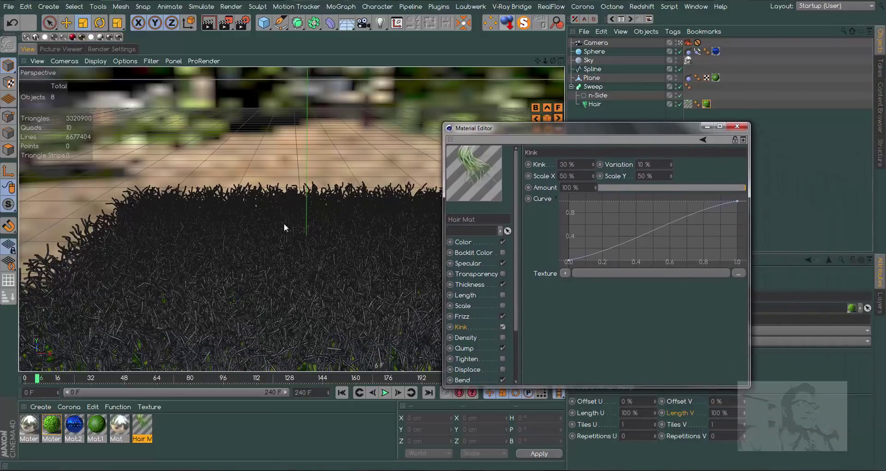
click(502, 327)
click(502, 348)
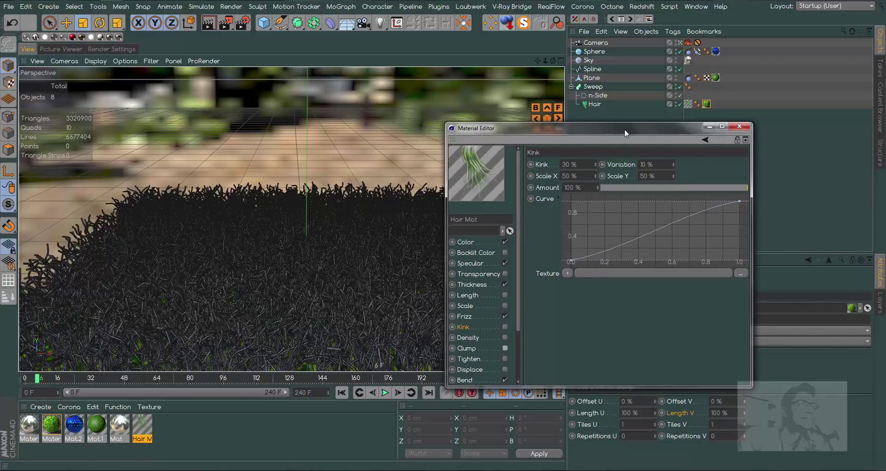
drag(606, 127, 737, 96)
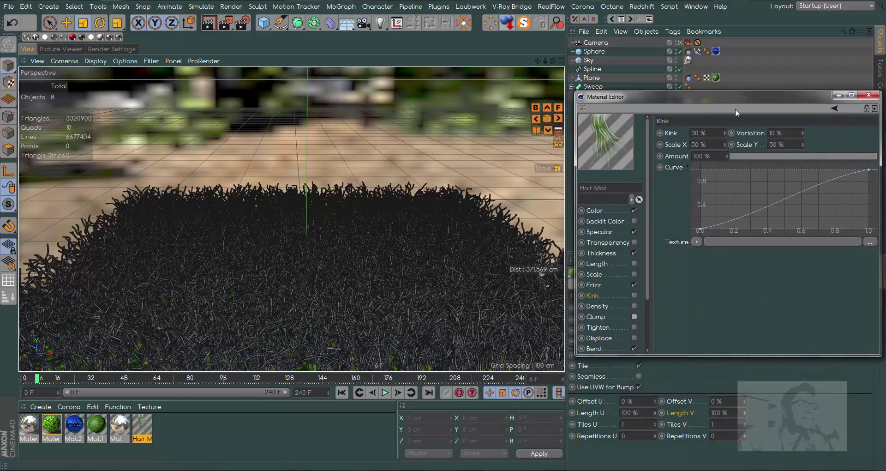
click(342, 393)
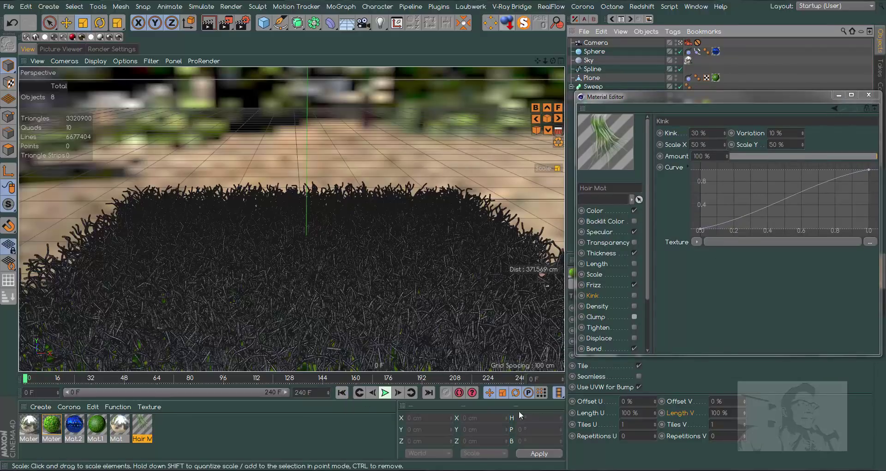
click(386, 394)
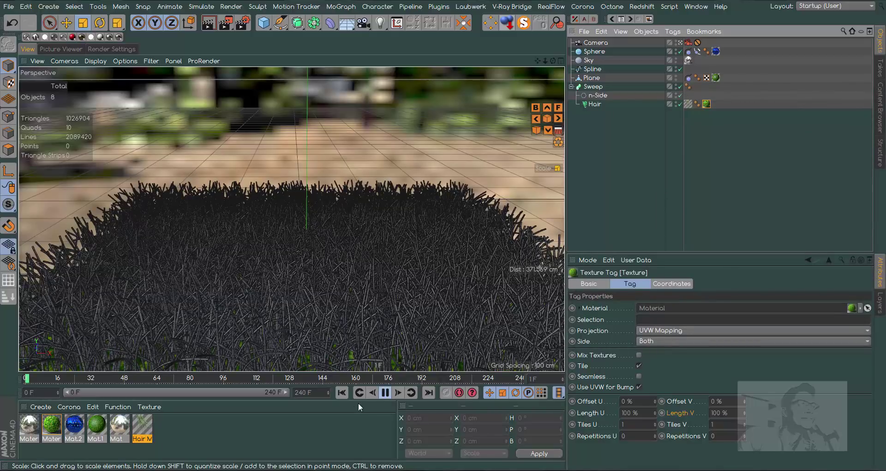
key(F8)
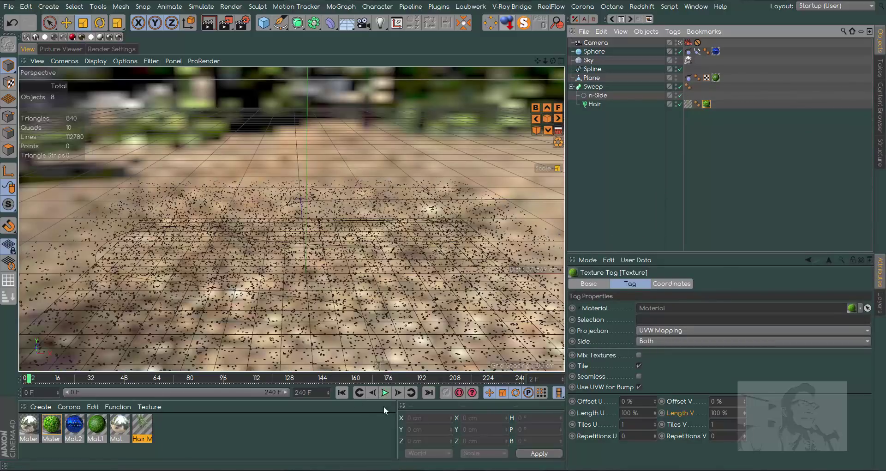
click(26, 379)
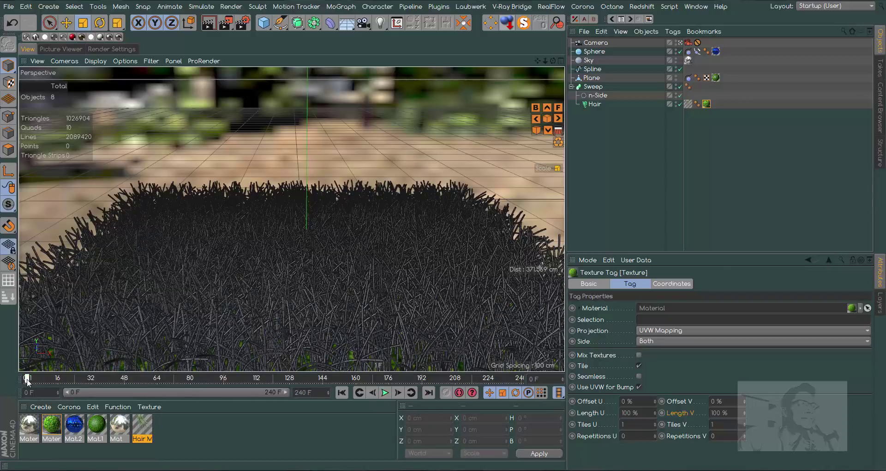
click(25, 379)
Set the Hair object's Generate Type back to Triangle
click(595, 103)
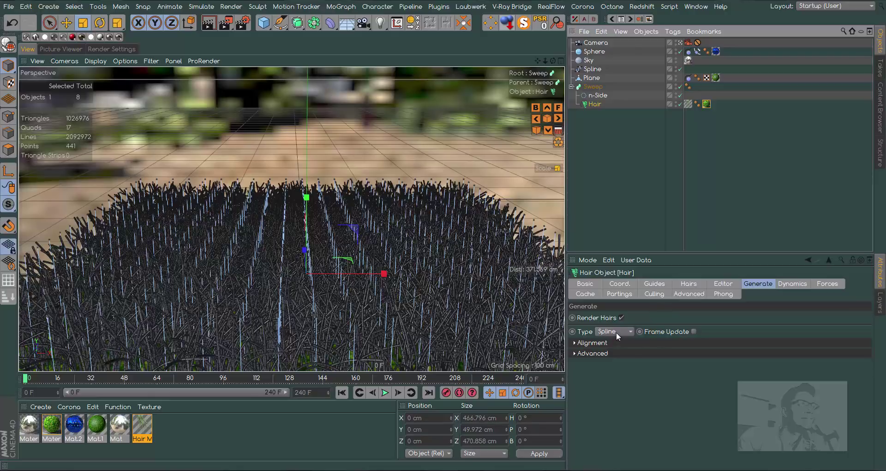
click(616, 332)
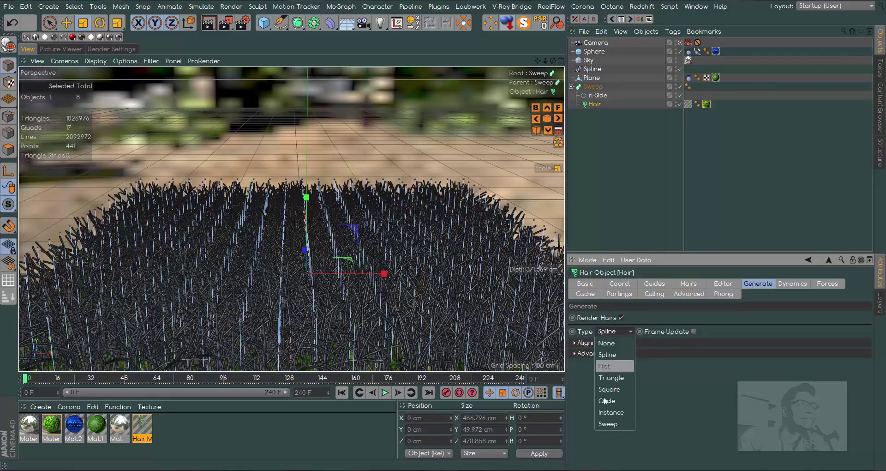
click(618, 377)
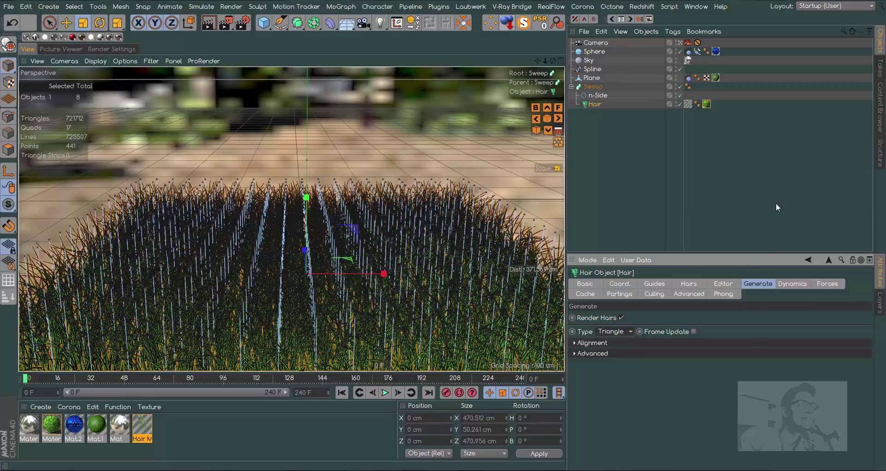
Run an interactive Corona render to check the triangle grass, then close the VFB
click(584, 7)
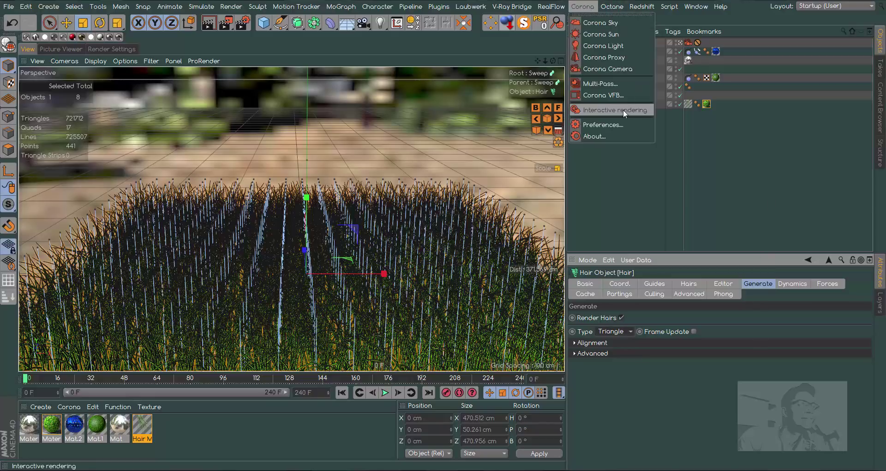
click(621, 110)
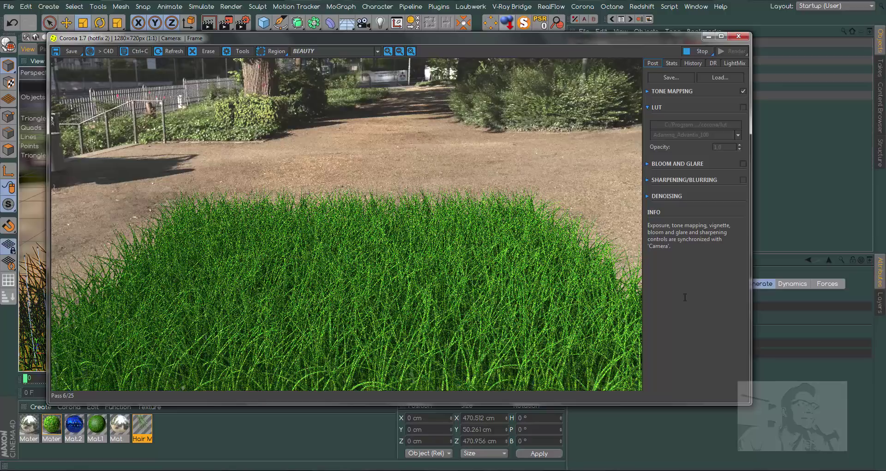
click(739, 36)
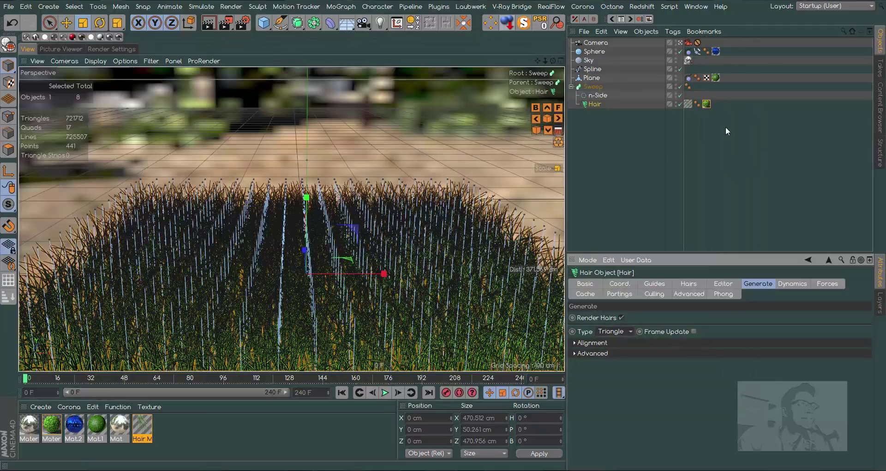
Delete the hair's material tag and apply the Mat material to the Sky
click(706, 103)
key(Delete)
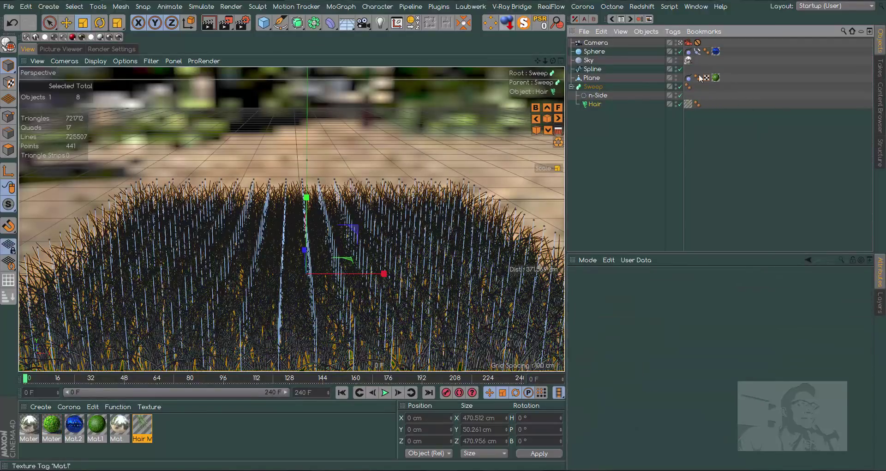
drag(121, 426, 690, 60)
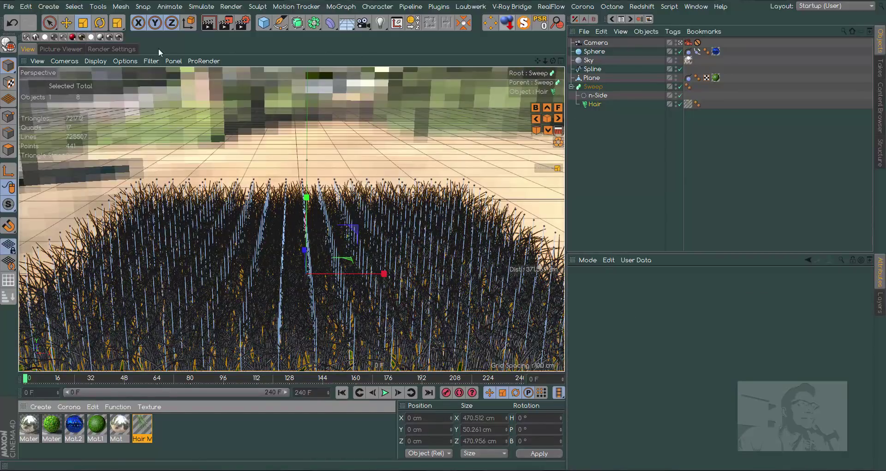
Switch the renderer to Standard in the Render Settings
click(126, 50)
click(94, 72)
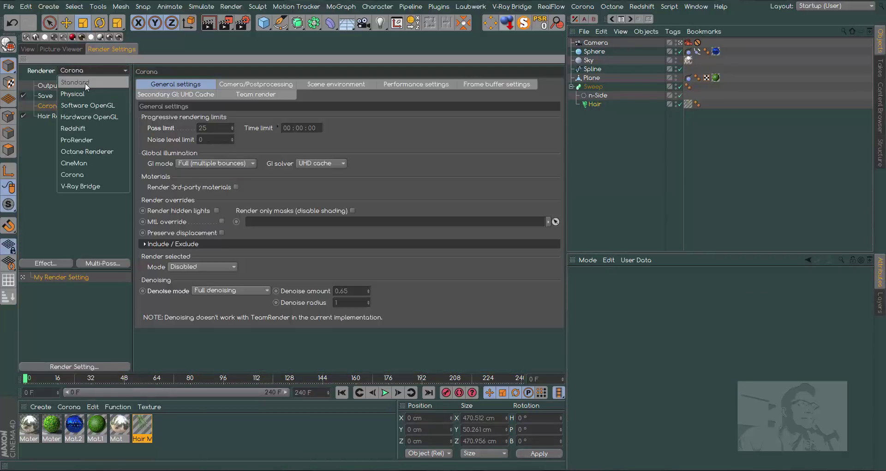
click(87, 81)
click(27, 49)
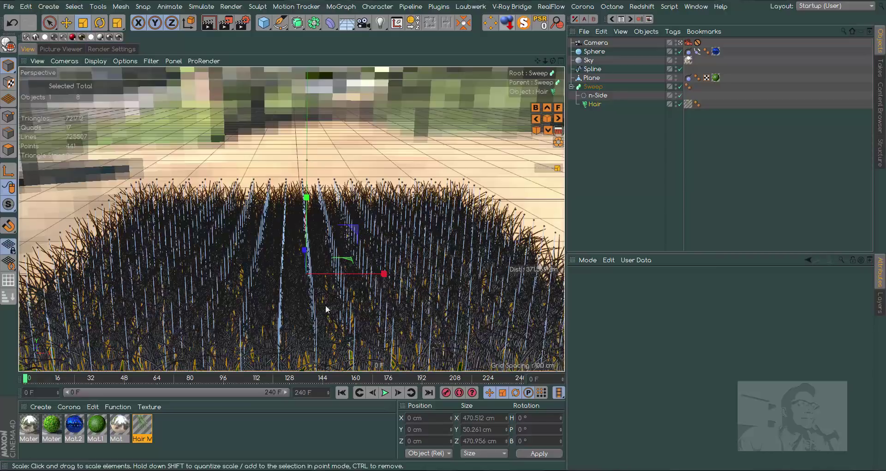
Set the Hair object's render type to None in its Generate settings
click(596, 104)
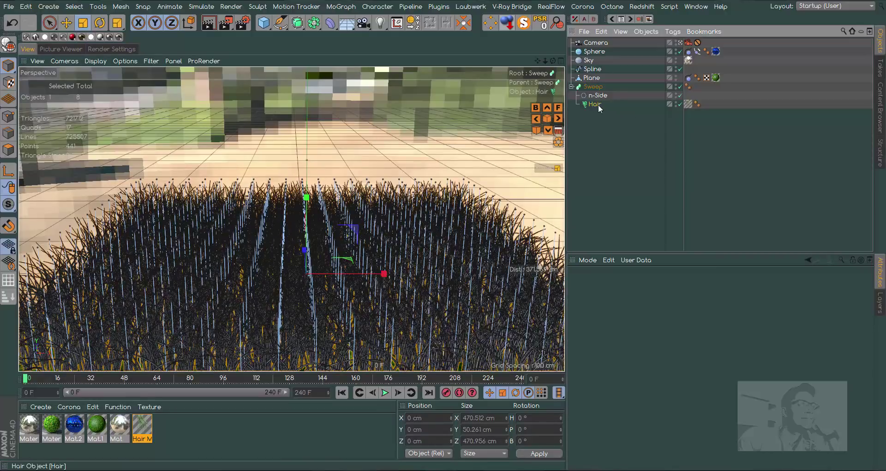
click(690, 284)
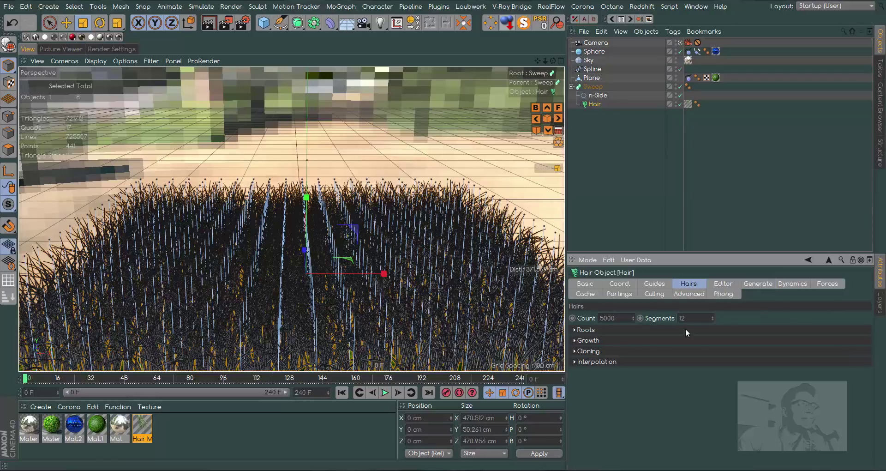
click(760, 284)
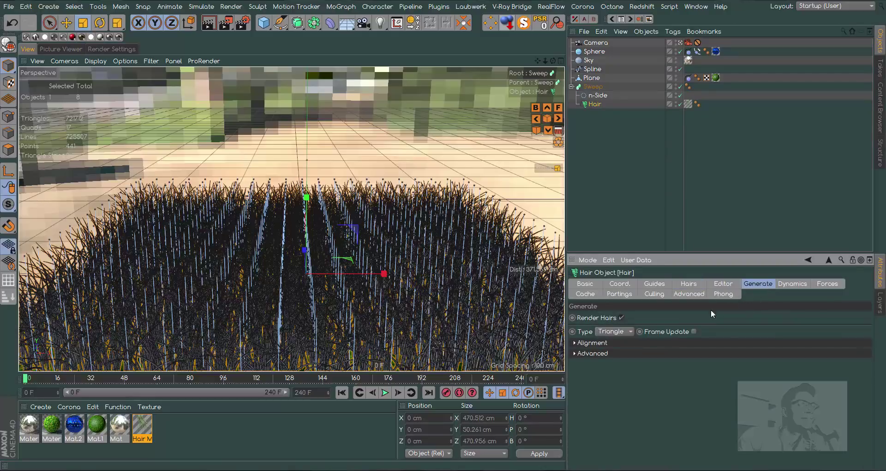
click(625, 331)
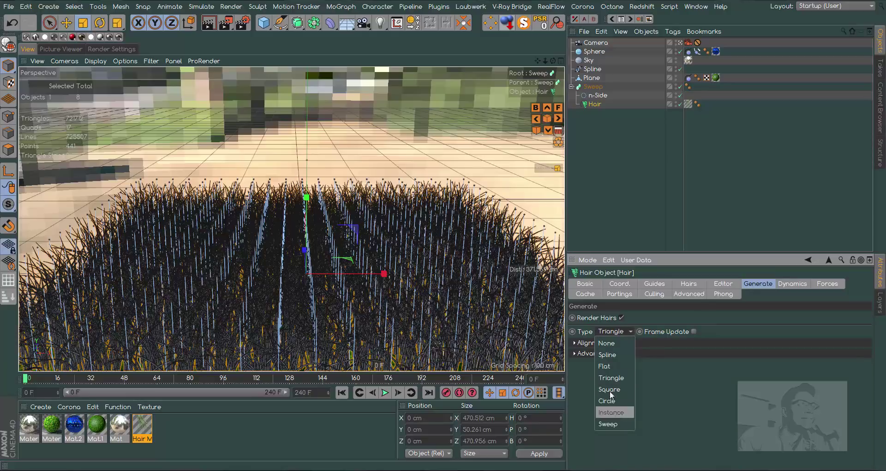
click(608, 343)
click(653, 164)
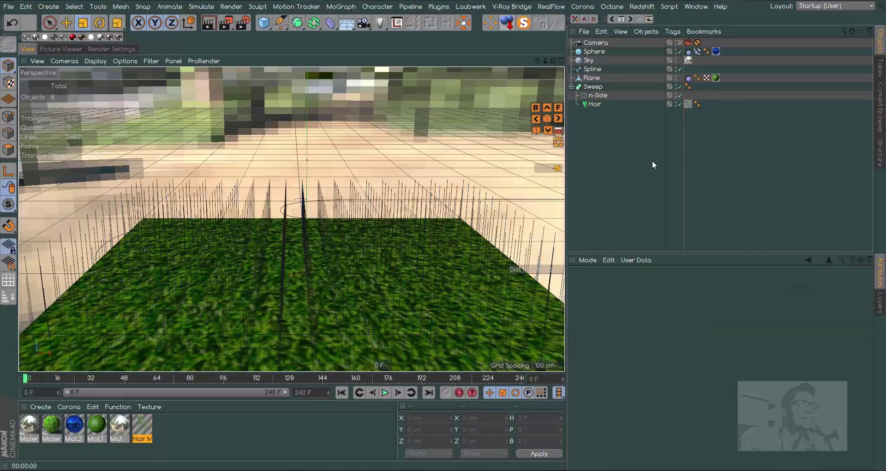
Delete the camera's Corona tag and move Hair out of the Sweep hierarchy
click(688, 43)
key(Delete)
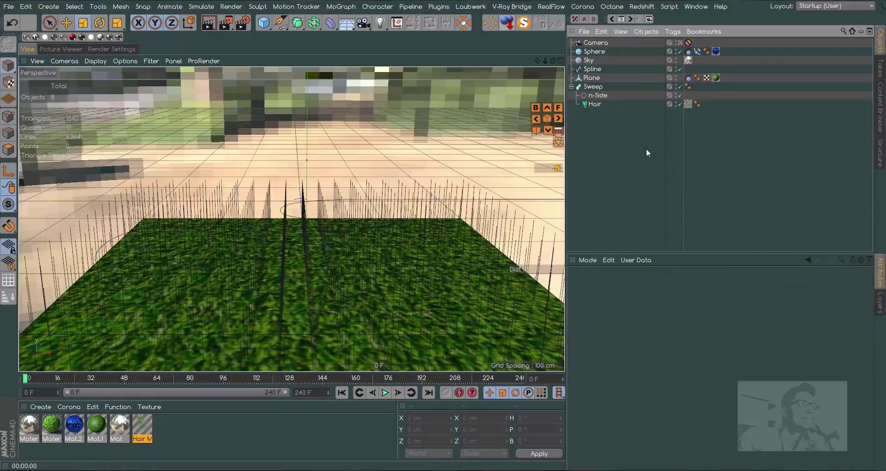
mouse_move(598, 95)
mouse_down()
mouse_move(596, 128)
mouse_move(596, 121)
mouse_up()
click(601, 86)
Delete the Sweep with its n-Side, play the animation to frame 181, and render the viewport
key(Delete)
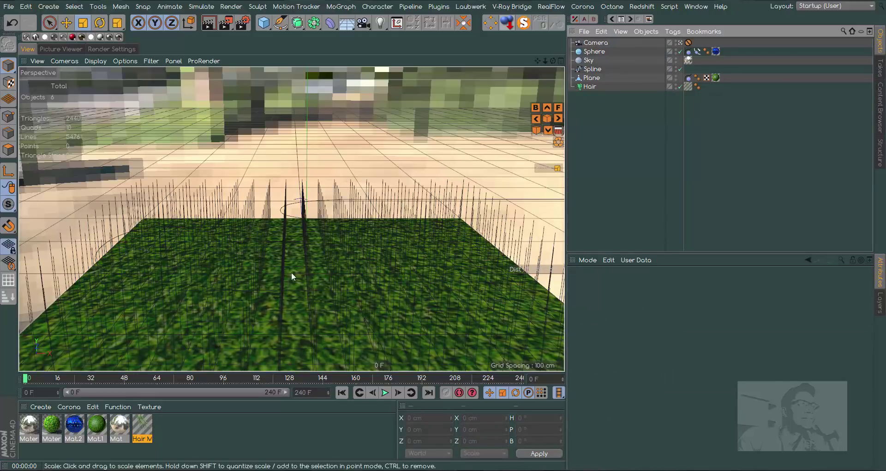
click(210, 25)
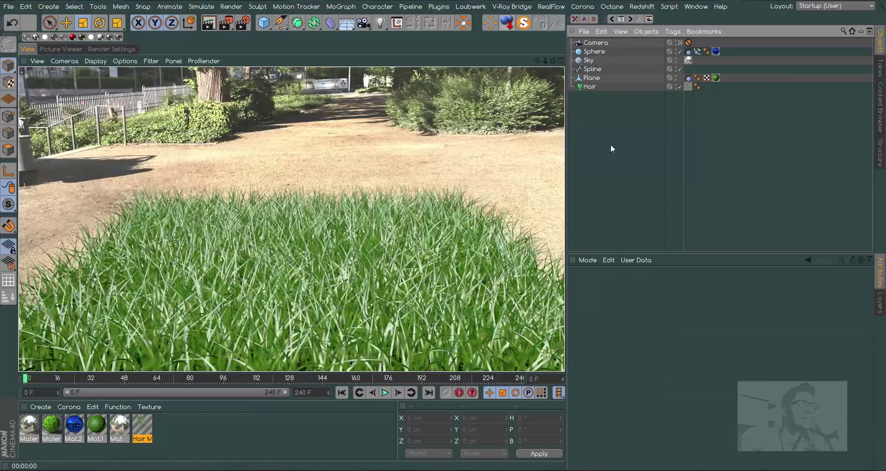
click(385, 392)
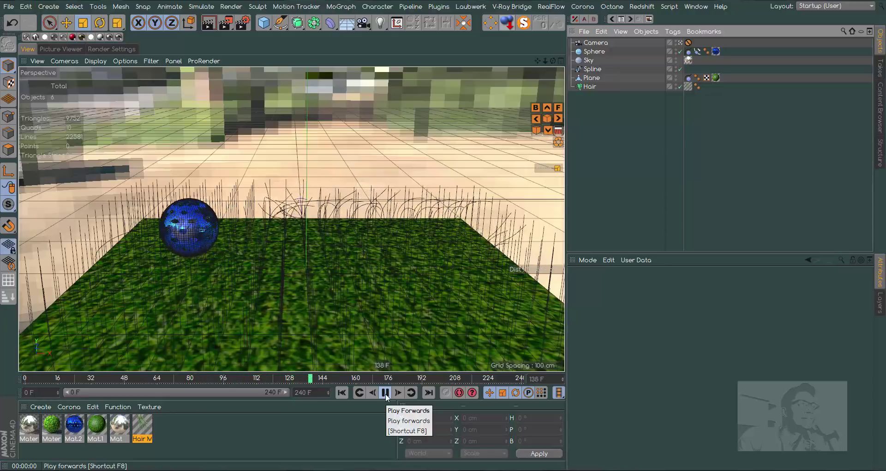
click(385, 394)
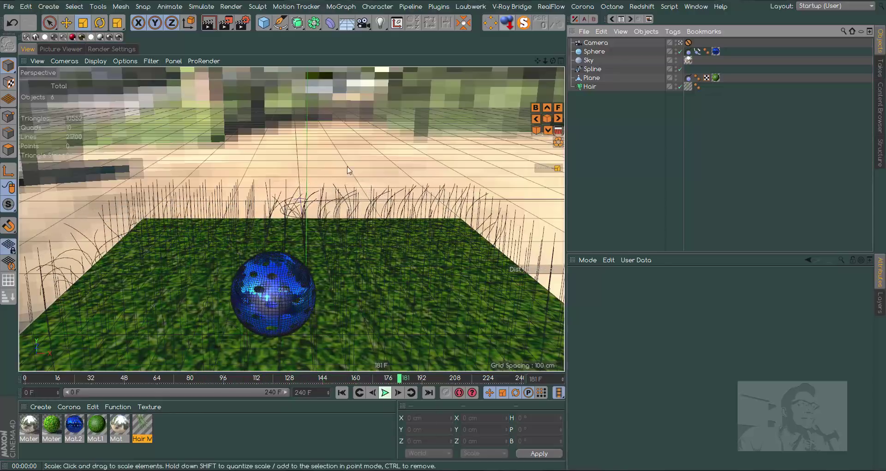
click(208, 23)
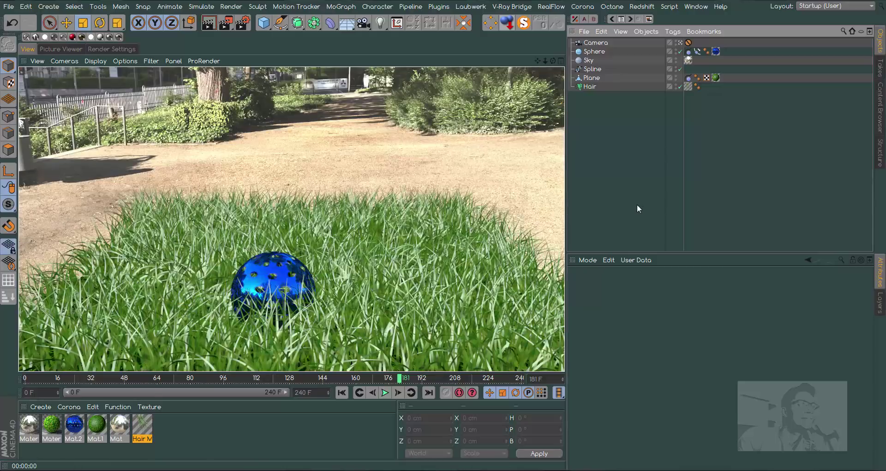
click(97, 49)
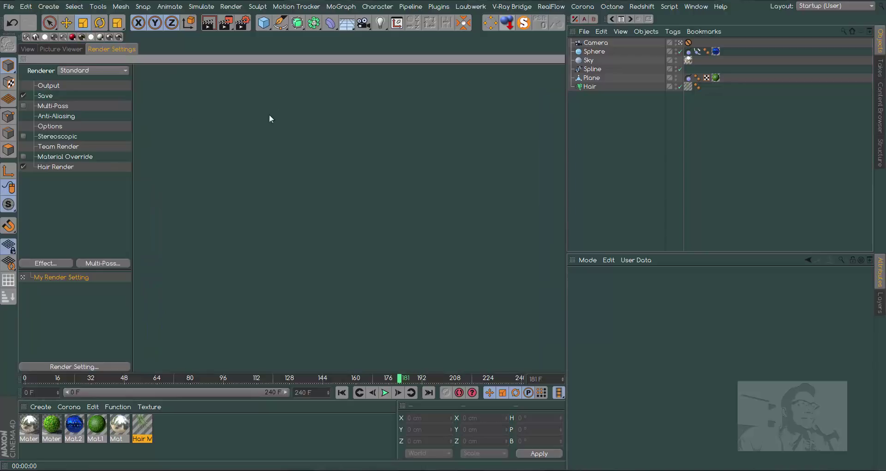
Load and play the rendered Grass Dynamics.mp4 in the Picture Viewer
click(72, 49)
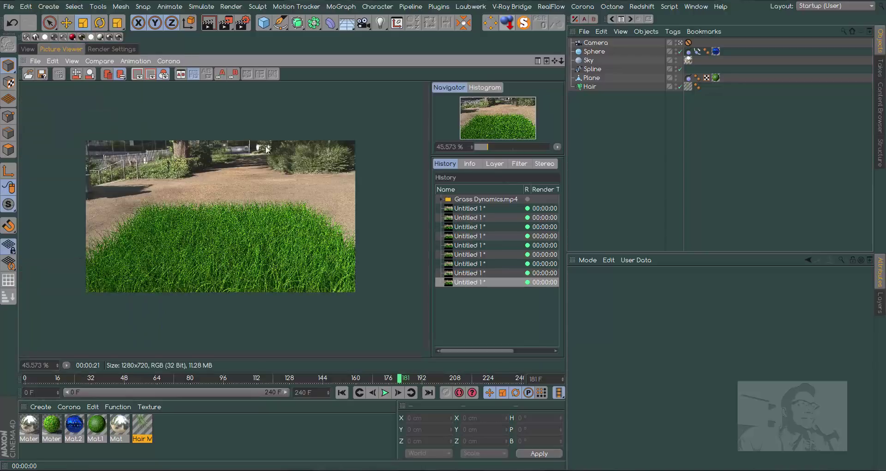
click(493, 200)
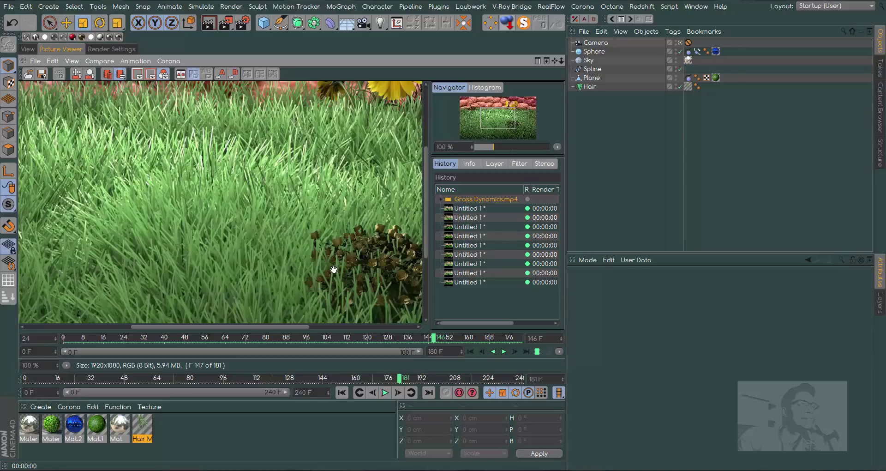
click(507, 353)
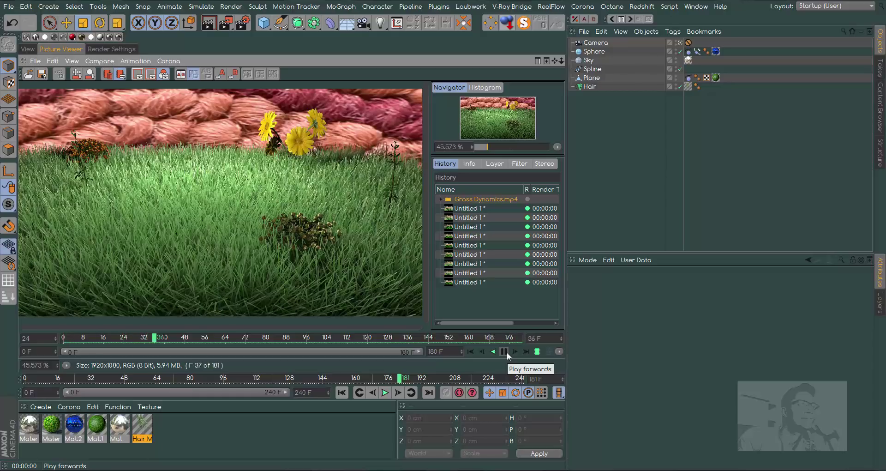
click(504, 352)
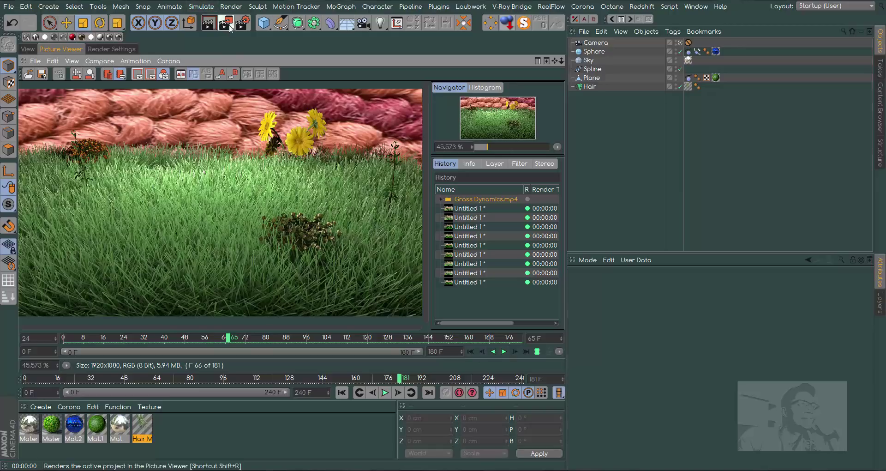
Set the Hair's Force Objects Mode to Include
click(593, 85)
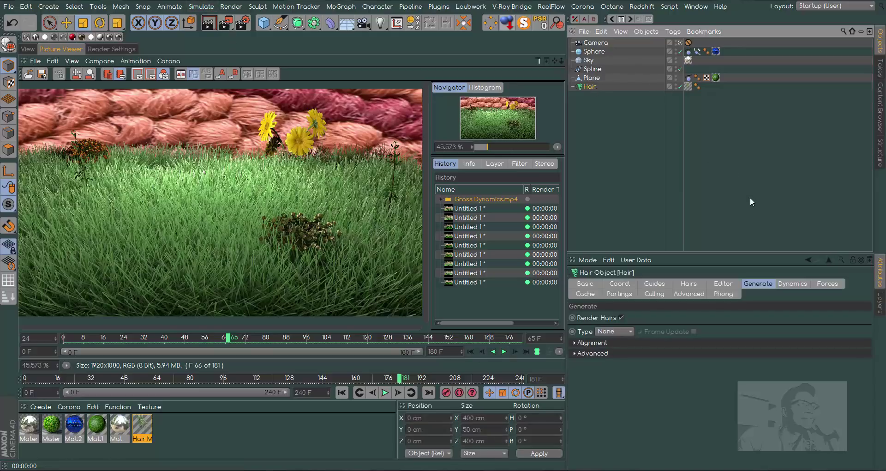
click(827, 284)
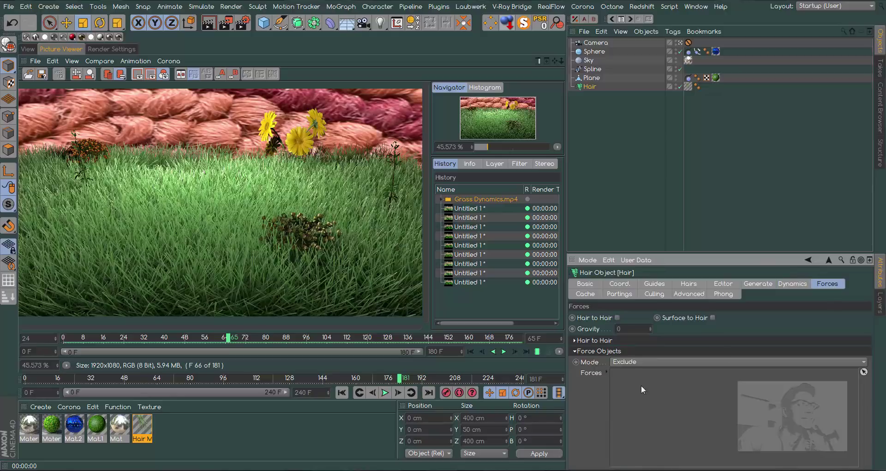
click(638, 361)
click(642, 372)
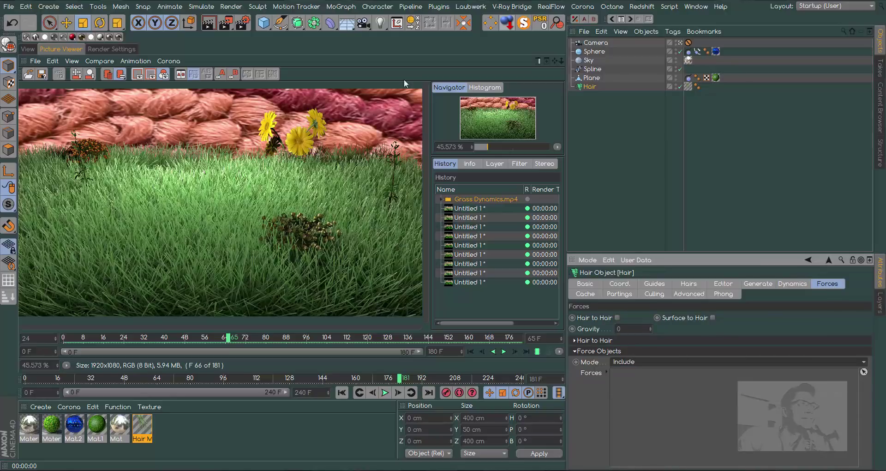
Add a Wind force, link it into the Hair's forces list, and play the animation
click(202, 7)
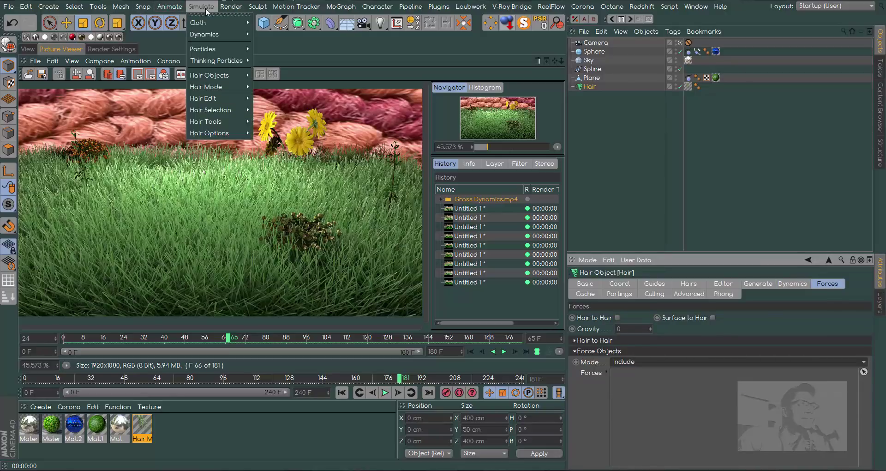
mouse_move(203, 48)
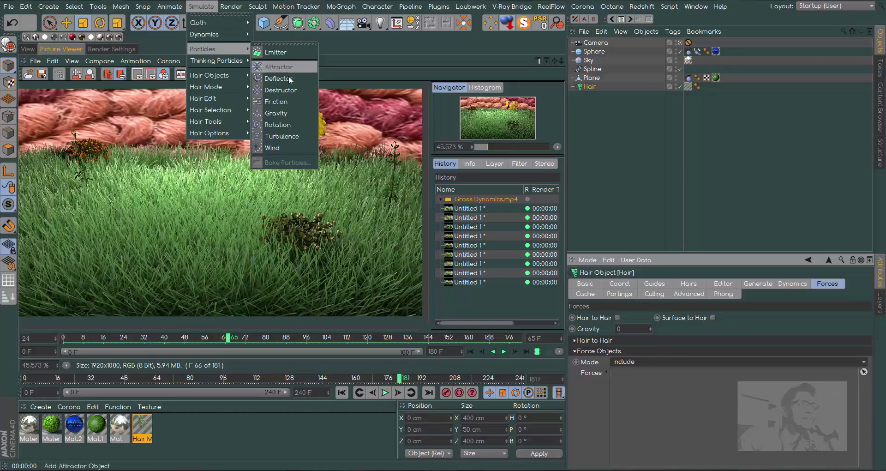
click(291, 146)
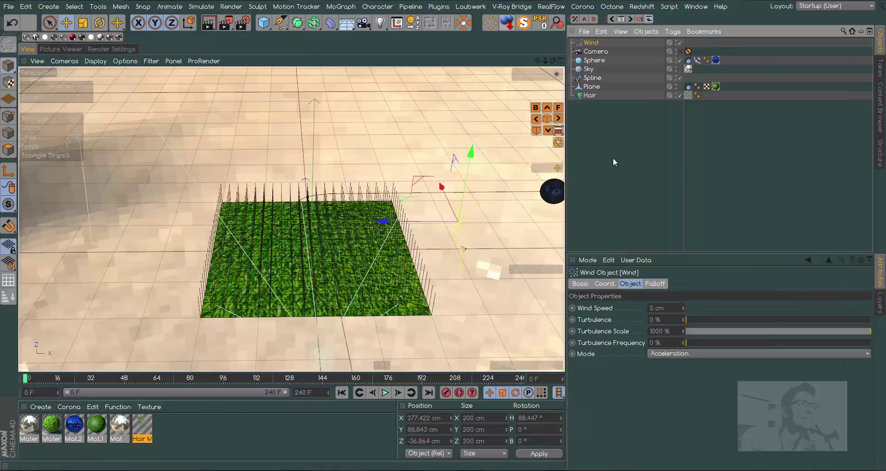
click(592, 95)
drag(600, 42, 667, 393)
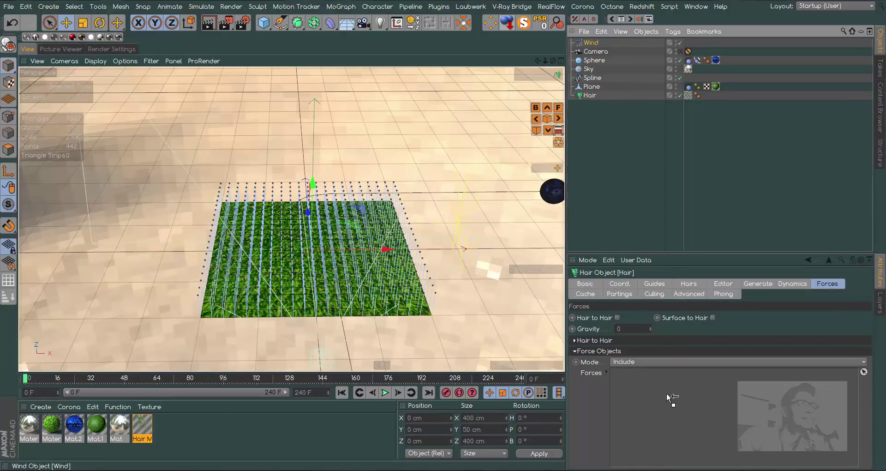
click(385, 392)
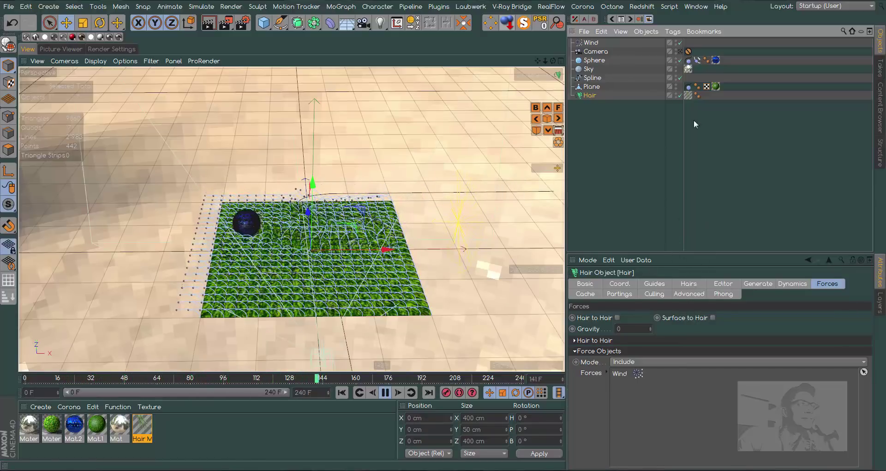
click(748, 42)
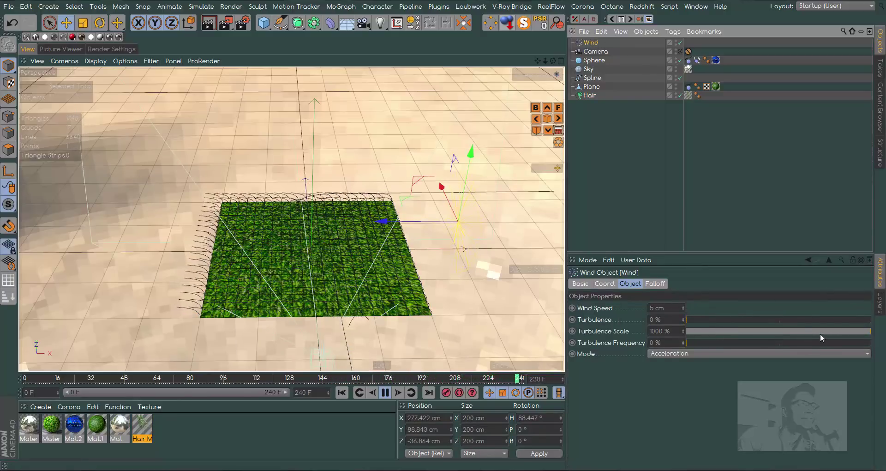
Set wind turbulence to 37.84% and speed to 1.87 cm, then view through the scene camera
drag(687, 319, 740, 318)
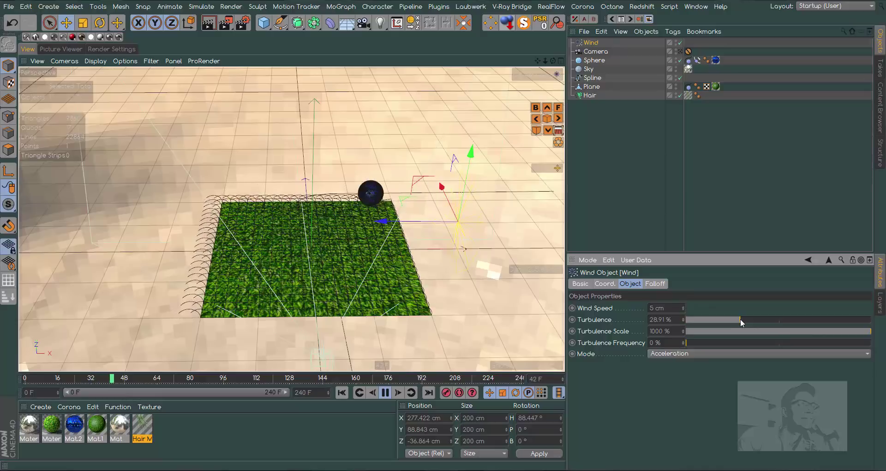
click(757, 319)
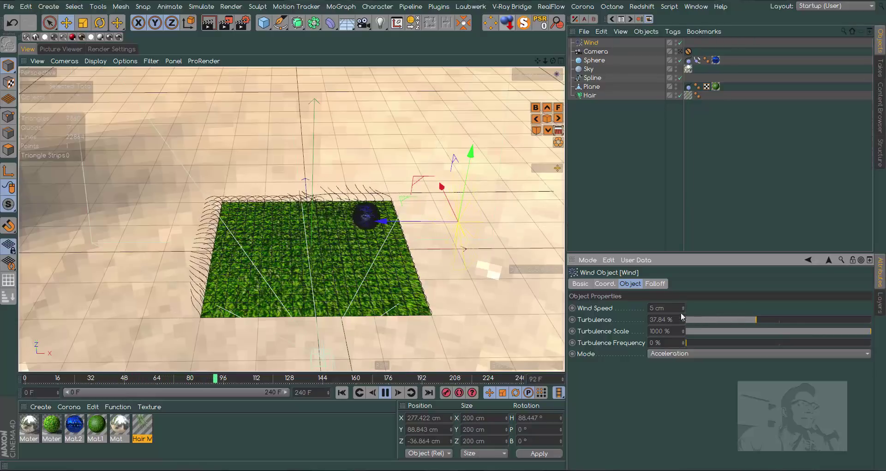
drag(684, 310, 685, 319)
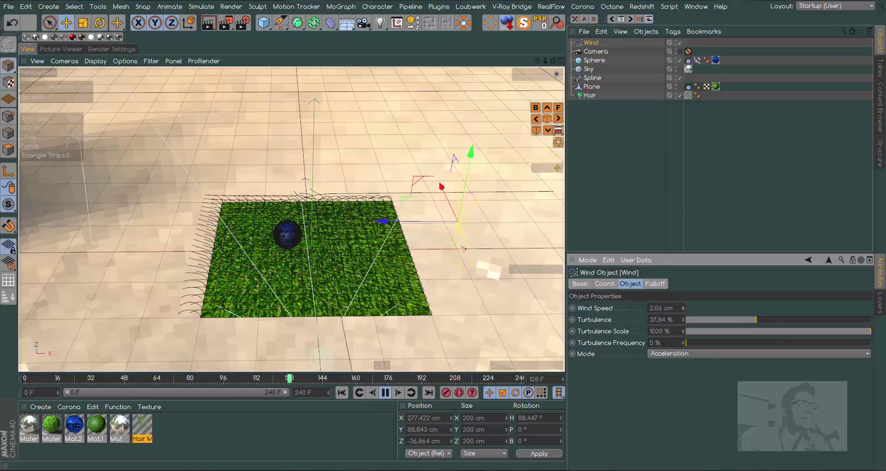
drag(683, 308, 683, 314)
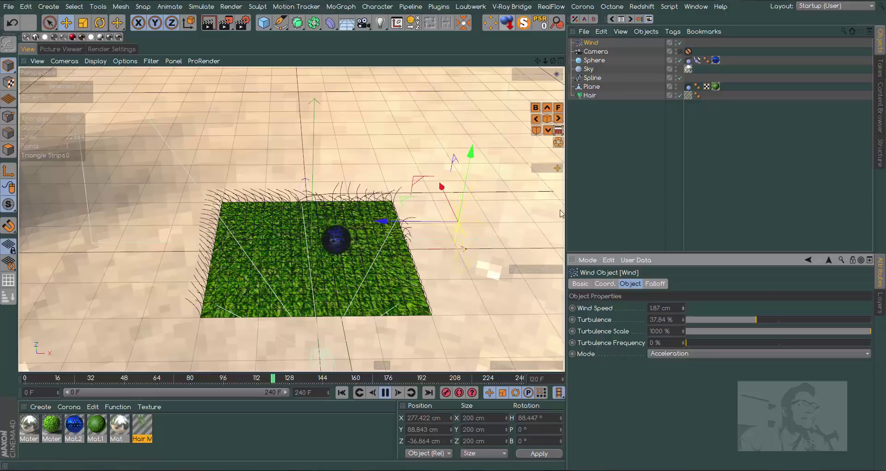
click(680, 52)
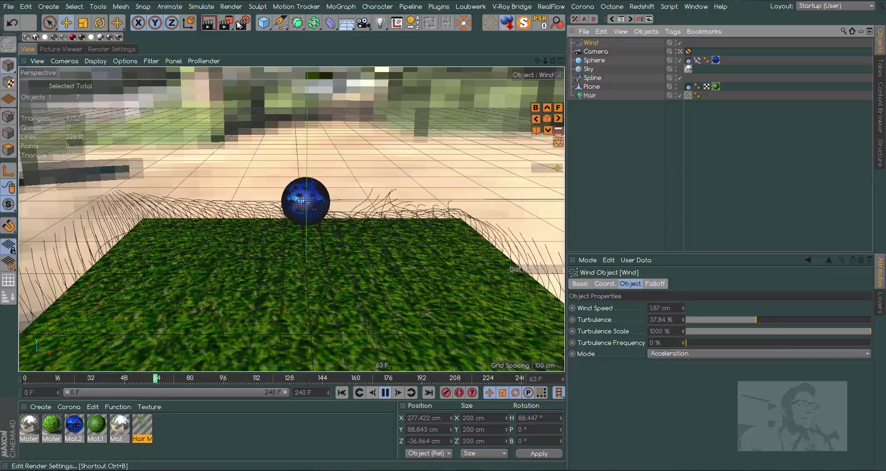
Render the camera view of the blue sphere in the grass and start editing Wind Speed
click(213, 26)
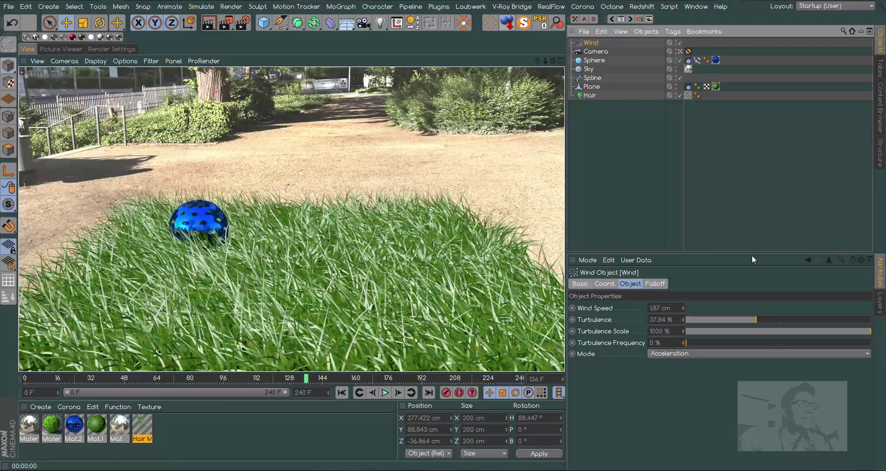
click(677, 306)
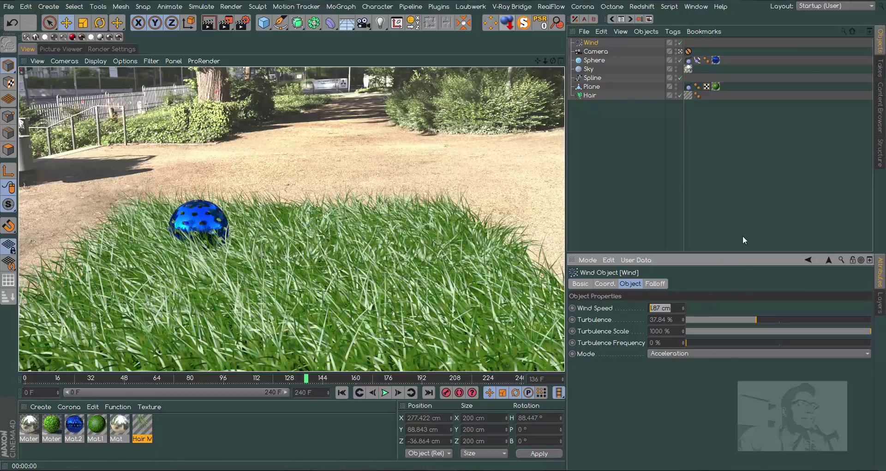
Set wind speed 0.5 cm, turbulence 100% and frequency 51.24%, then replay the animation
text(.5)
drag(782, 315, 871, 319)
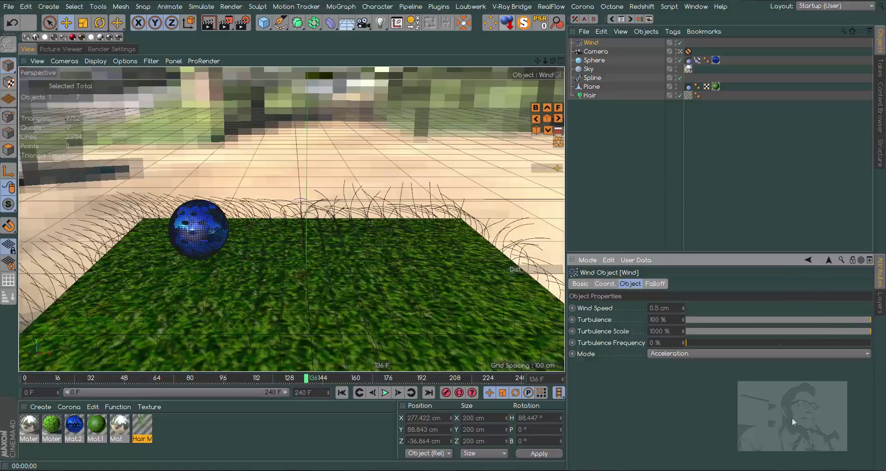
click(779, 344)
drag(779, 343, 782, 343)
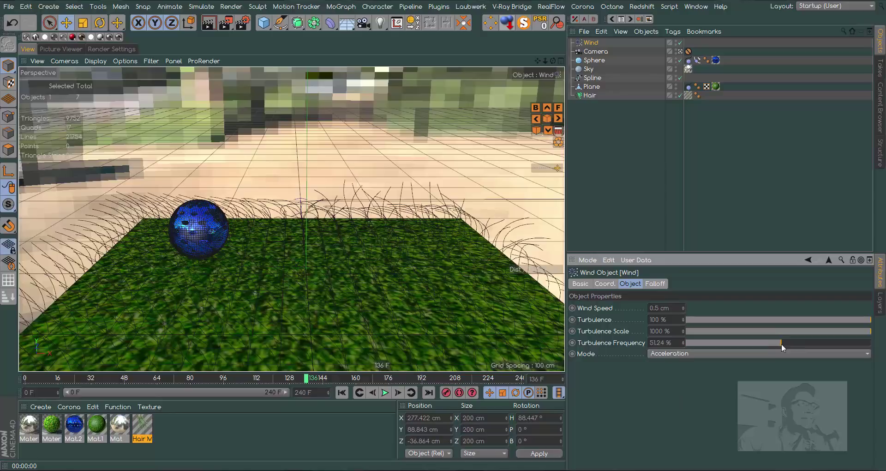
click(342, 392)
click(384, 393)
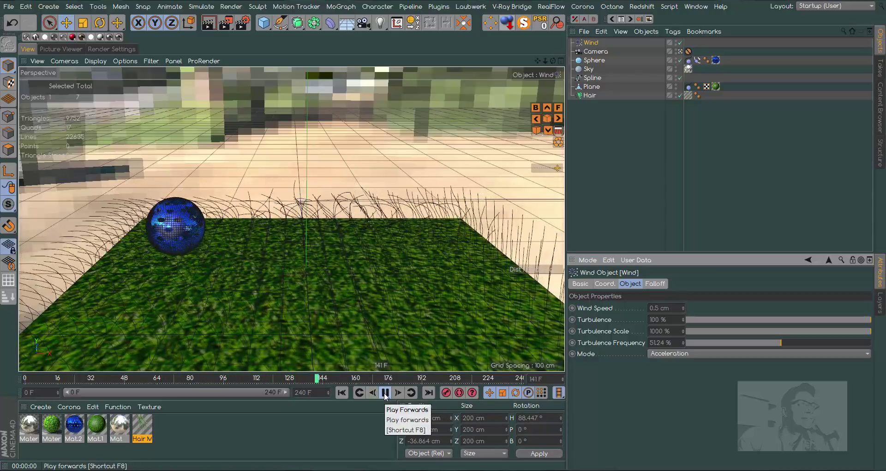
click(386, 393)
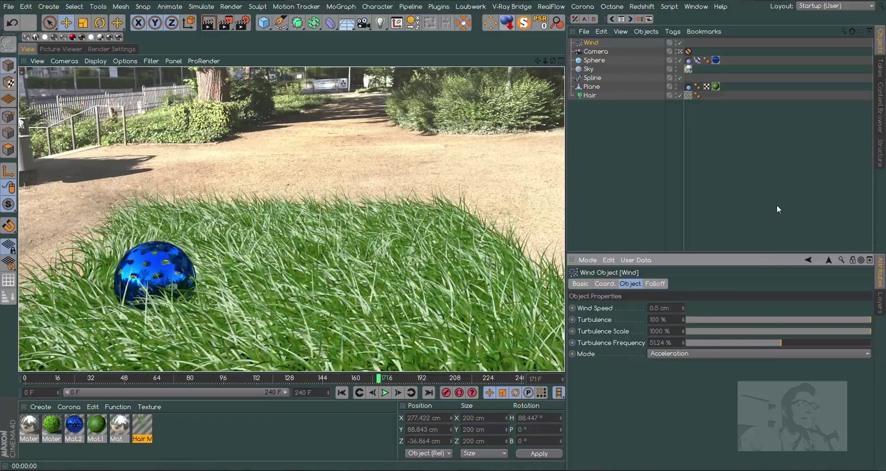
Set turbulence scale to 500%, play to frame 210, and render that frame
click(779, 331)
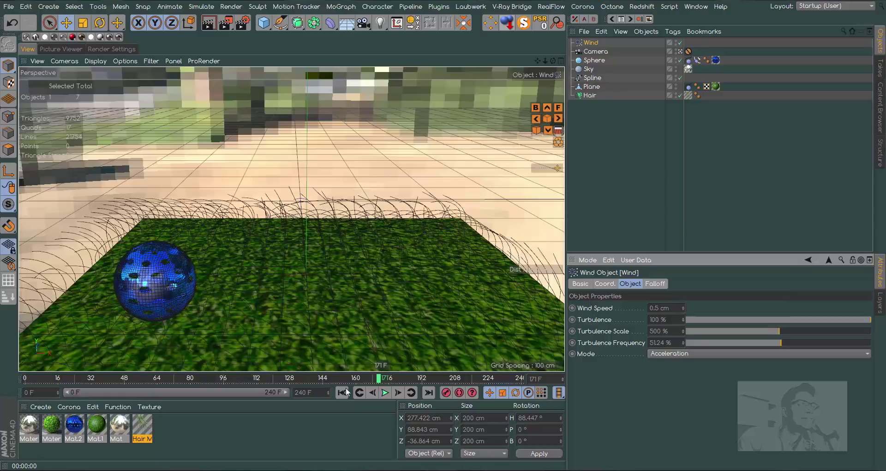
click(359, 393)
click(385, 393)
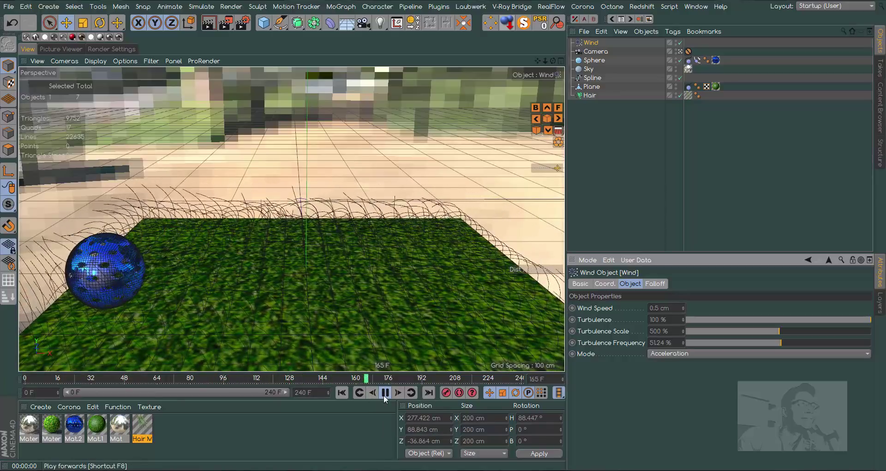
click(385, 393)
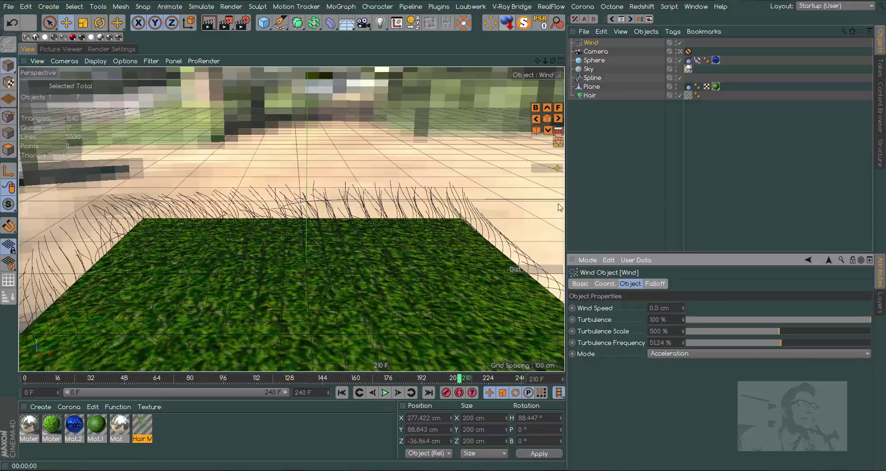
click(208, 22)
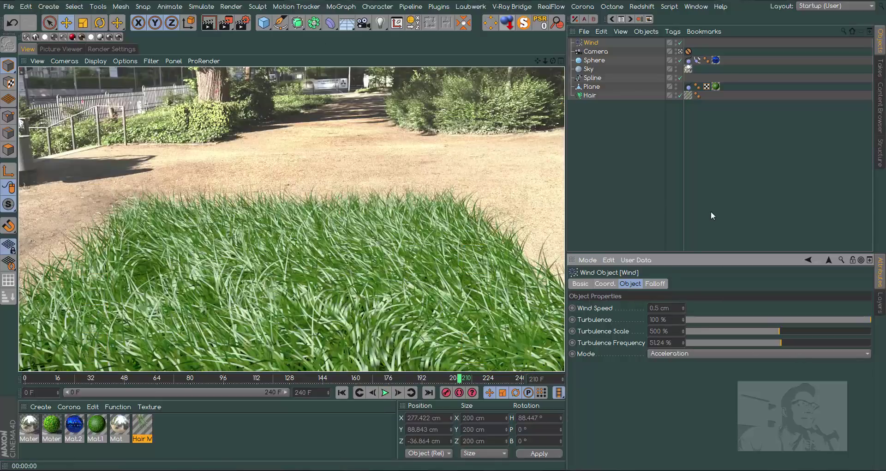